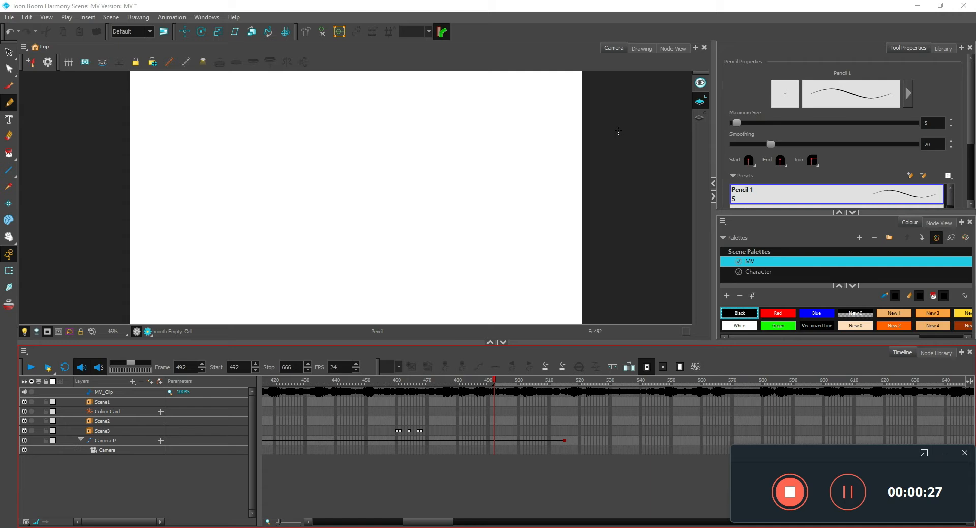
Add a vector drawing layer named girlbody directly above the Camera-P layer
left_click(114, 440)
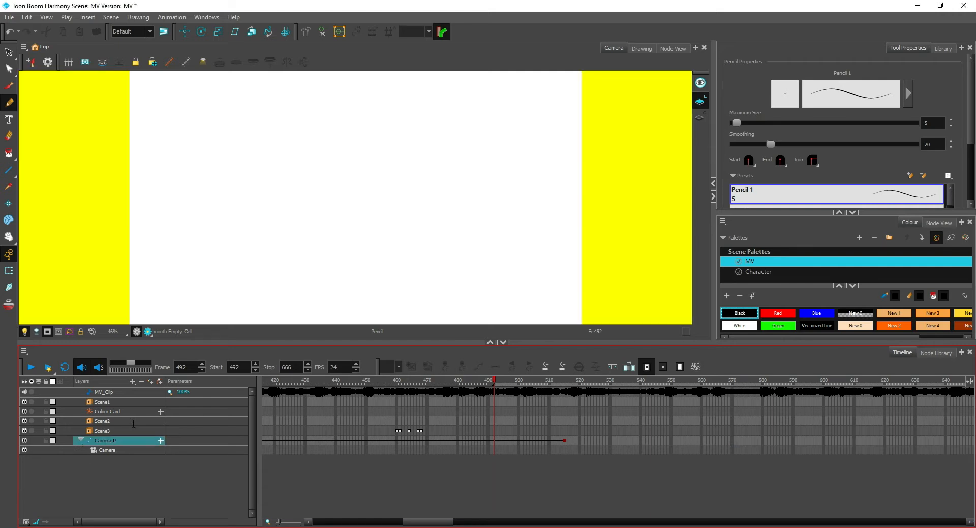
key("ctrl+r")
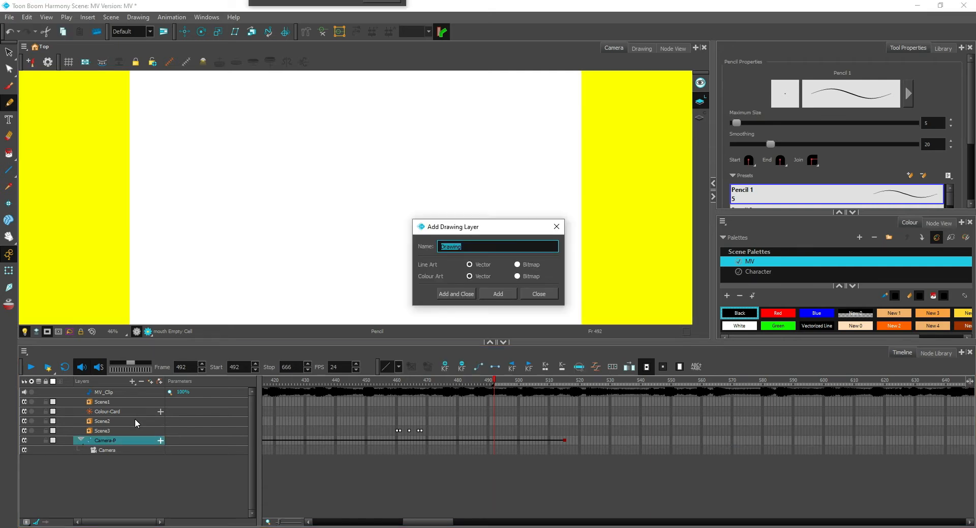
type("g")
type("y")
key("Return")
Add another vector drawing layer named girlhead
key("Right")
key("BackSpace")
key("BackSpace")
key("BackSpace")
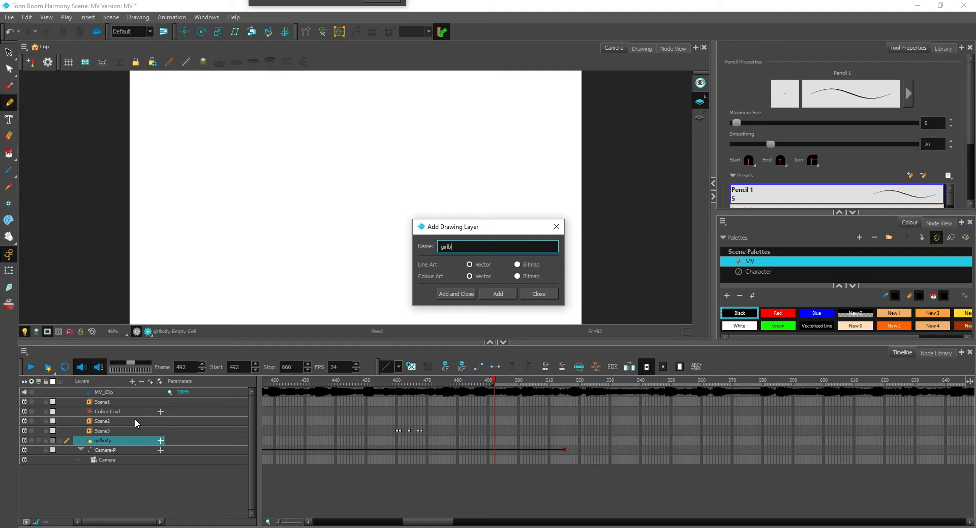
type("head")
key("Return")
Add two more vector drawing layers named girleyes and girlmouth
key("Right")
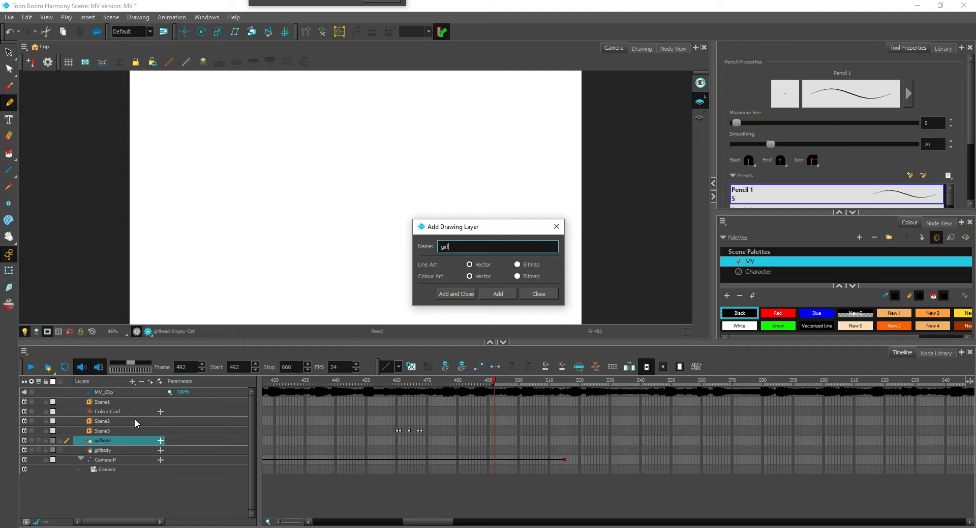
key("Return")
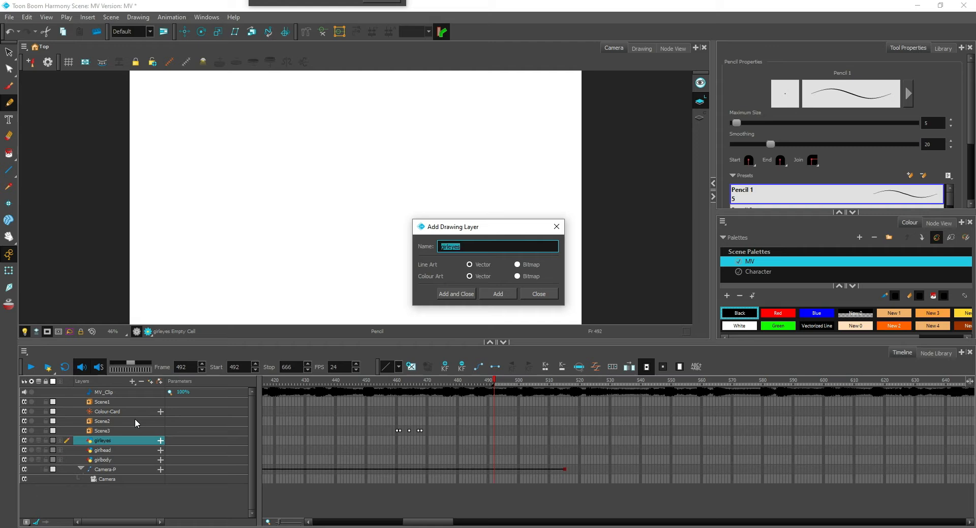
type("girle")
type("outh")
key("Return")
Add two more vector drawing layers named girlarms and girlboobs
key("Right")
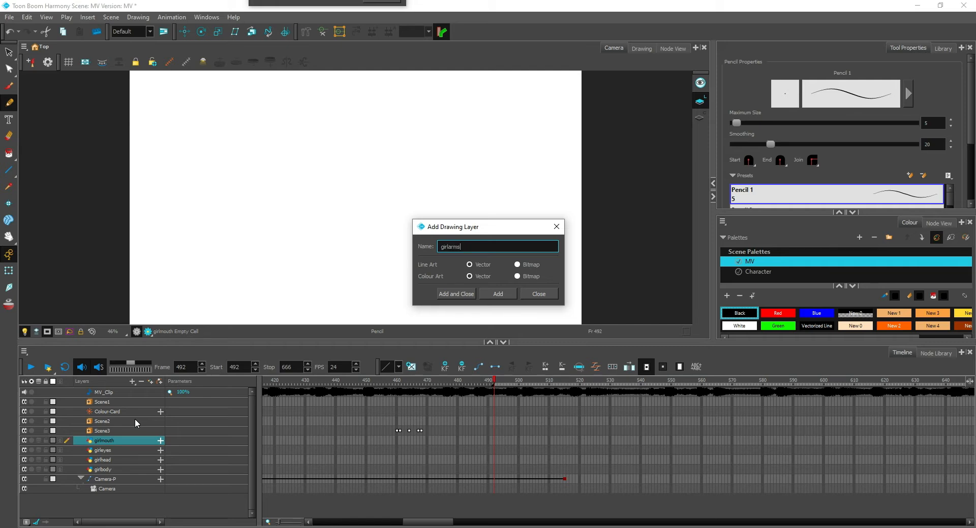
key("Return")
key("Right")
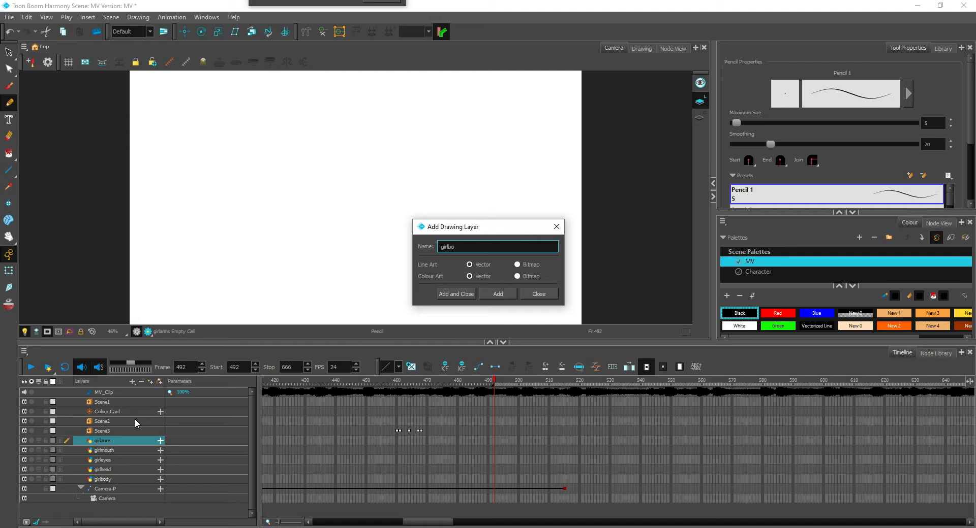
key("Return")
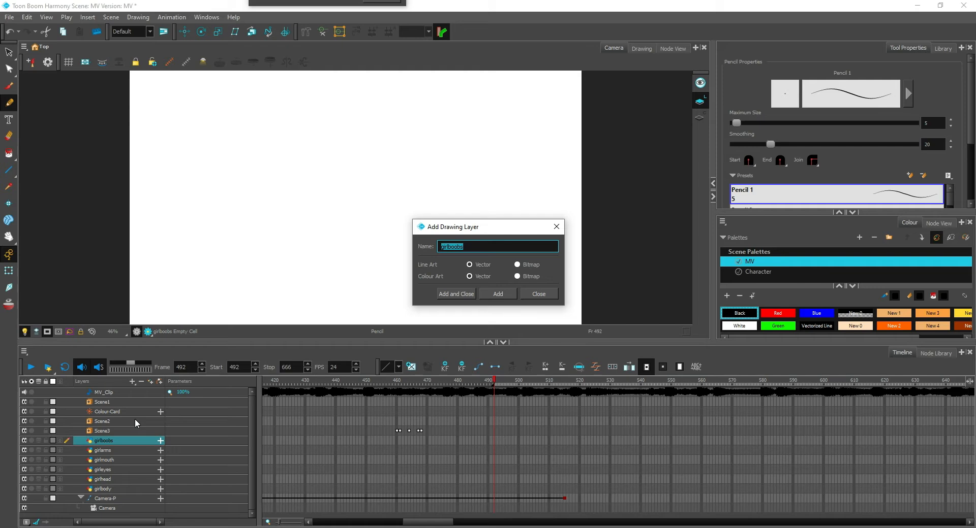
Add a drawing layer named backhair and place it below the girlbody layer
key("Right")
key("BackSpace")
key("BackSpace")
key("BackSpace")
key("BackSpace")
type("backhair")
key("Return")
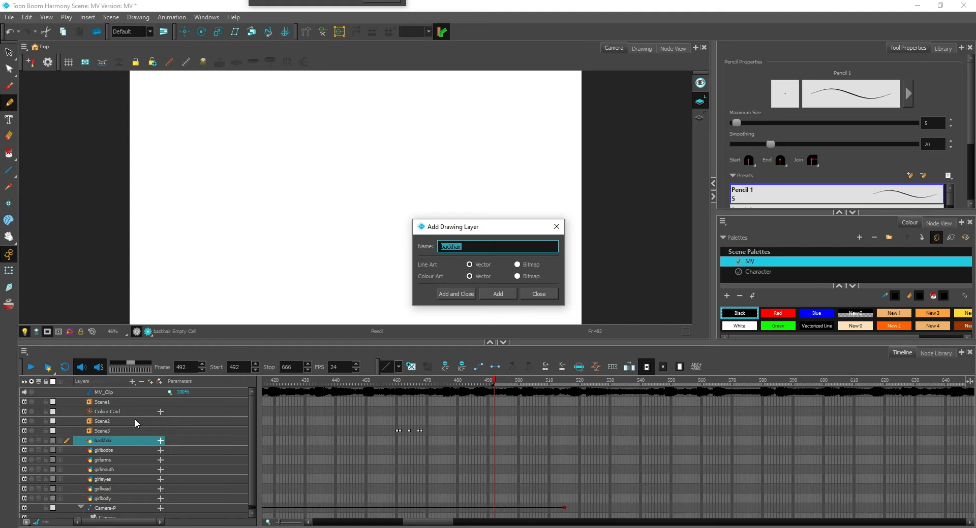
left_click(555, 226)
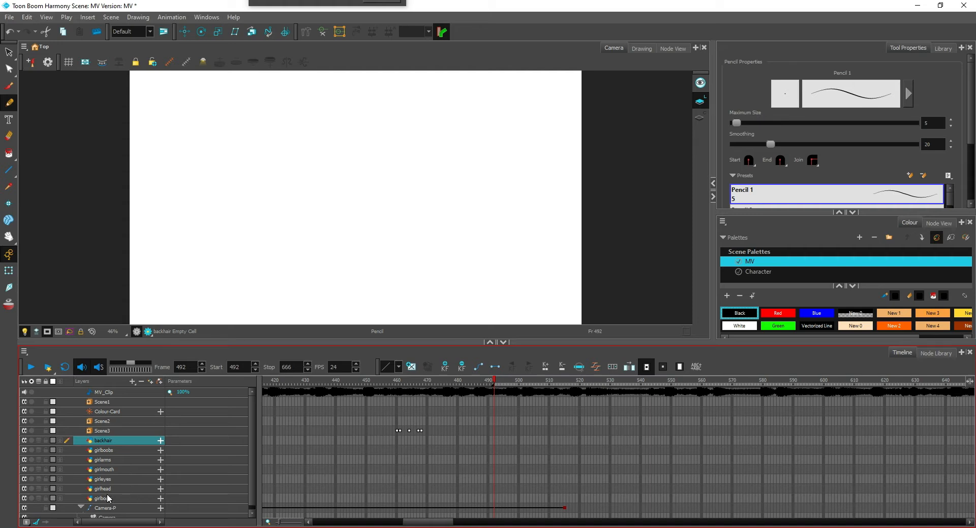
left_click_drag(134, 440, 128, 503)
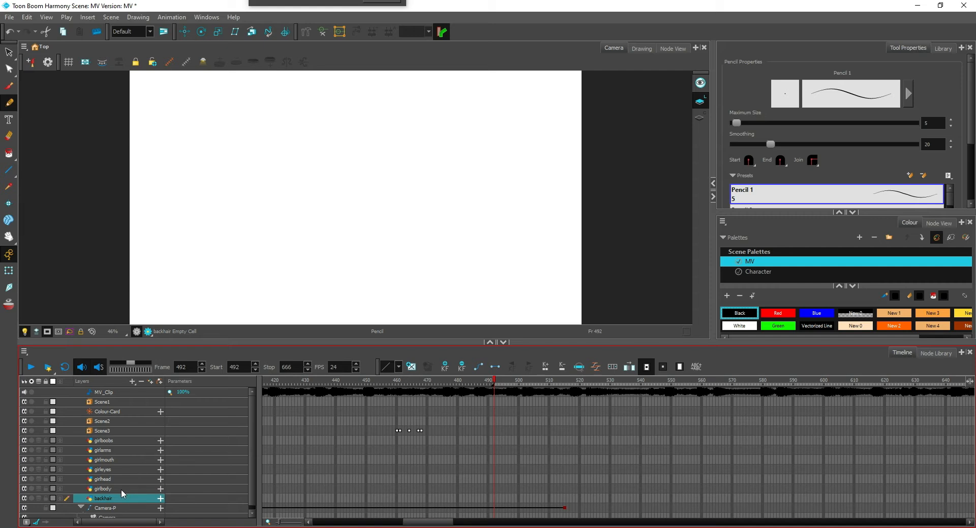
Draw a black circle for the head on the girlhead layer with the Ellipse tool at size 20
left_click(122, 489)
left_click(125, 480)
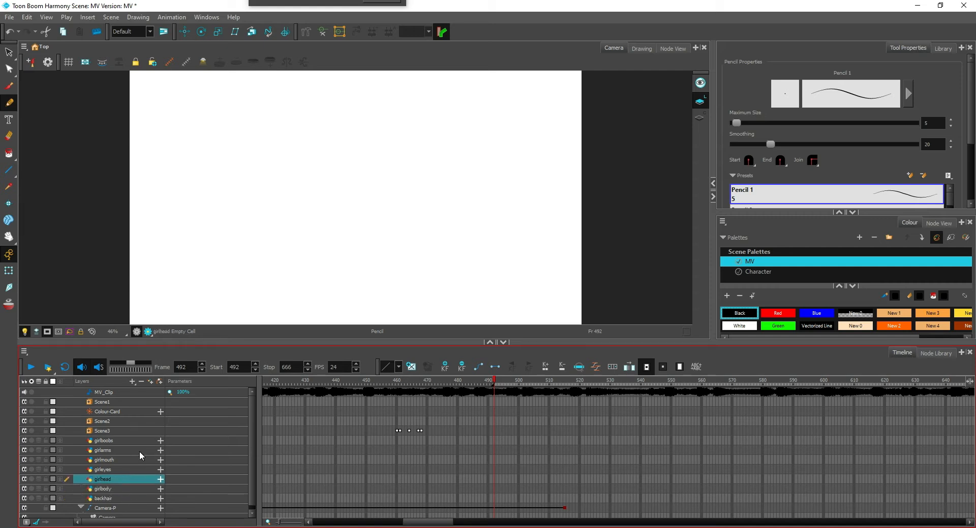
left_click(9, 172)
left_click(46, 188)
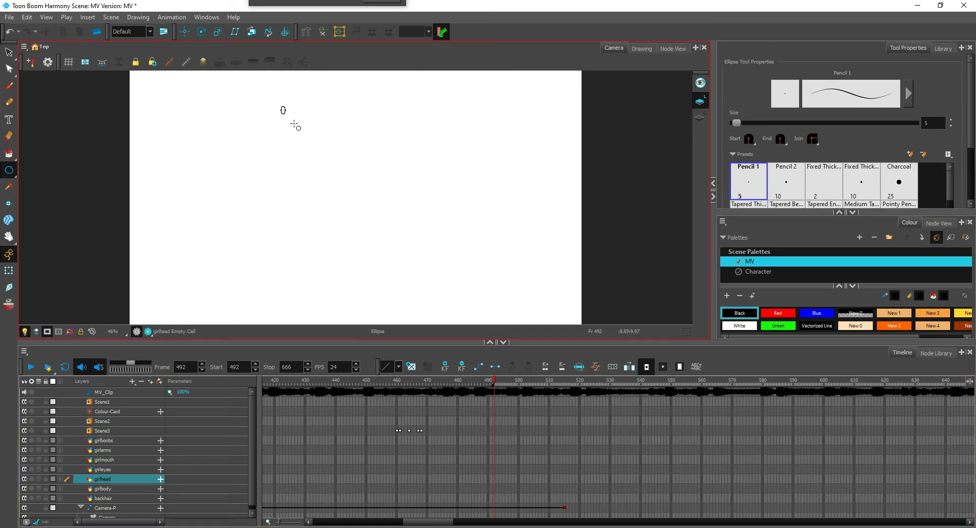
left_click_drag(281, 106, 391, 209)
key("ctrl+z")
left_click(855, 130)
type("20")
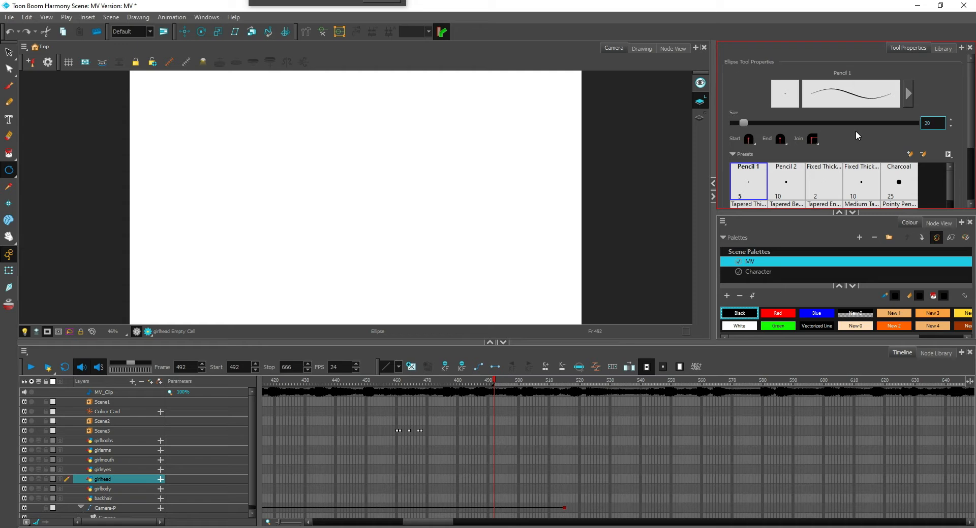
mouse_move(290, 90)
left_mouse_down()
mouse_move(352, 163)
mouse_move(411, 213)
mouse_move(416, 204)
left_mouse_up()
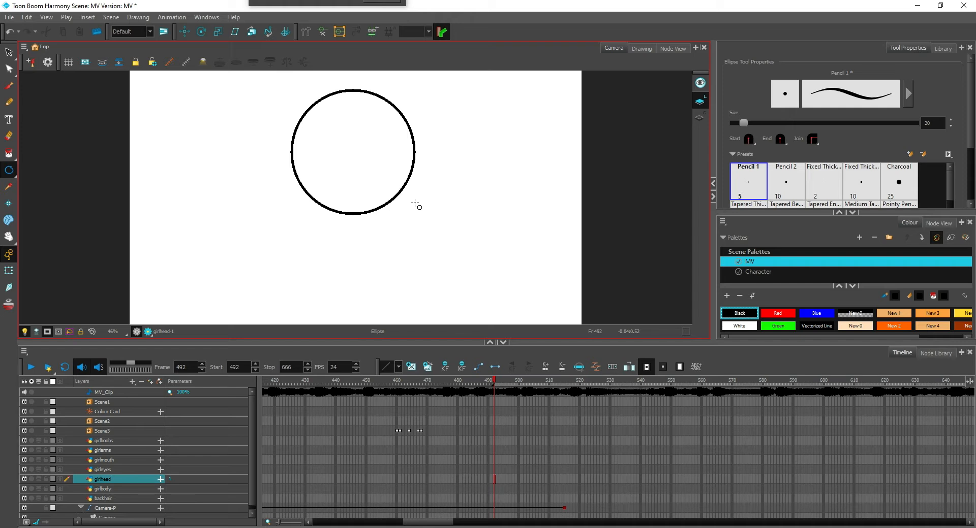
Draw the two curved neck lines below the head on the girlbody layer with the Pencil tool
left_click(121, 488)
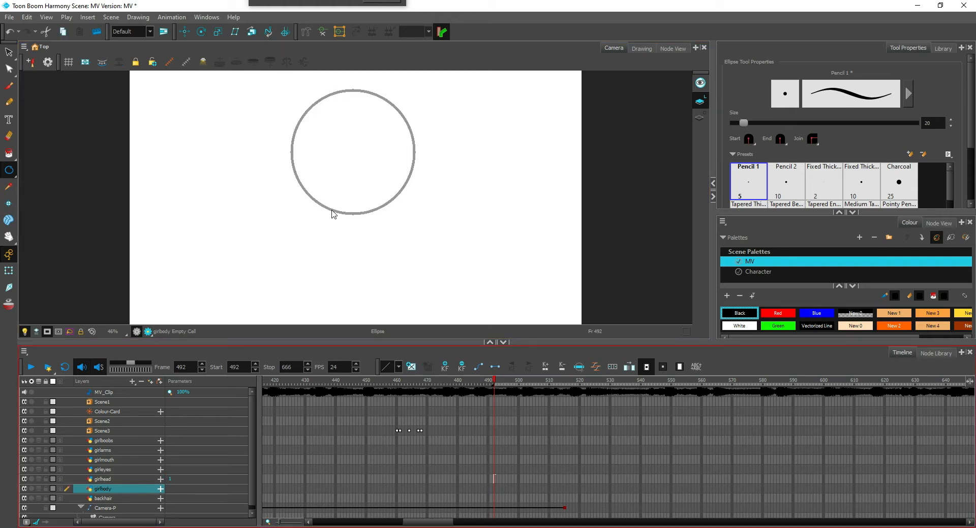
key("alt+/")
scroll(346, 202, "up", 2)
mouse_move(350, 237)
left_mouse_down()
mouse_move(346, 253)
mouse_move(394, 254)
left_mouse_up()
scroll(400, 245, "down", 2)
scroll(436, 198, "up", 2)
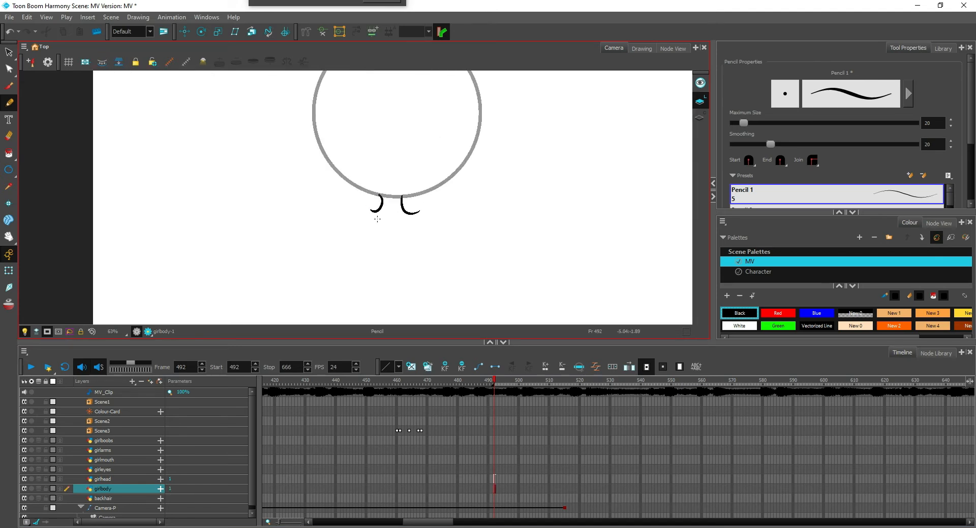
Draw the two mirrored waist and hip curves of the torso below the neck
scroll(356, 234, "down", 1)
scroll(360, 234, "up", 1)
left_click_drag(355, 237, 329, 341)
left_click_drag(435, 223, 464, 345)
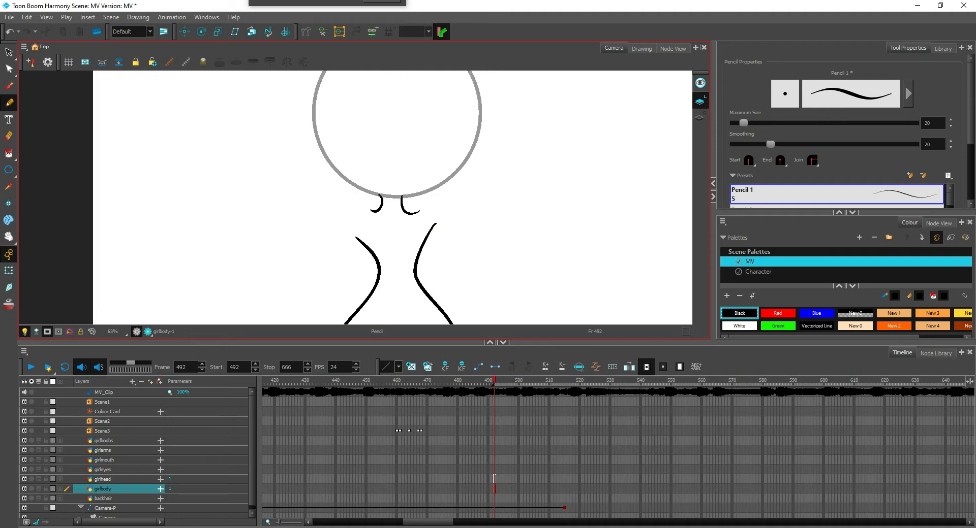
scroll(357, 198, "down", 2)
scroll(451, 246, "up", 3)
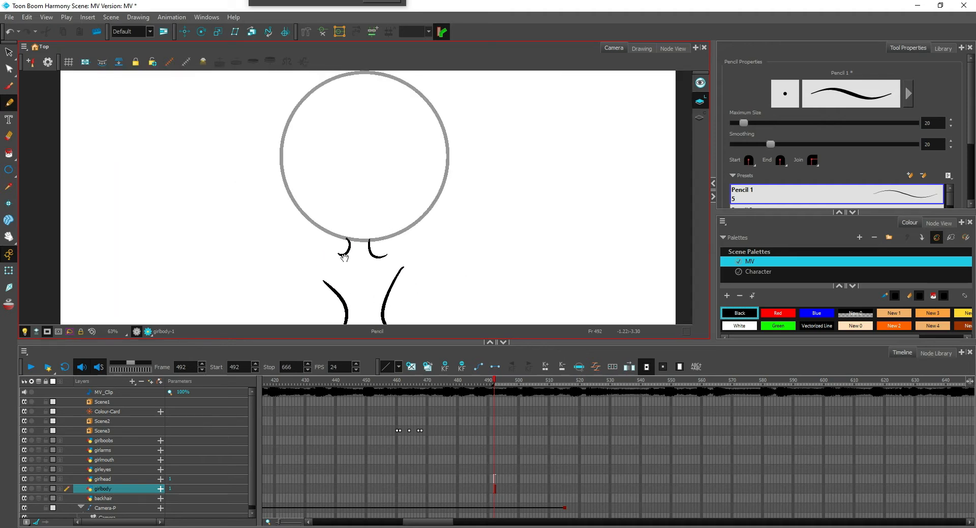
scroll(317, 245, "up", 2)
left_click_drag(307, 295, 333, 219)
mouse_move(326, 252)
left_mouse_down()
mouse_move(324, 217)
mouse_move(345, 205)
left_mouse_up()
key("ctrl+z")
mouse_move(321, 253)
left_mouse_down()
mouse_move(344, 205)
mouse_move(329, 214)
mouse_move(321, 254)
left_mouse_up()
key("ctrl+z")
key("ctrl+z")
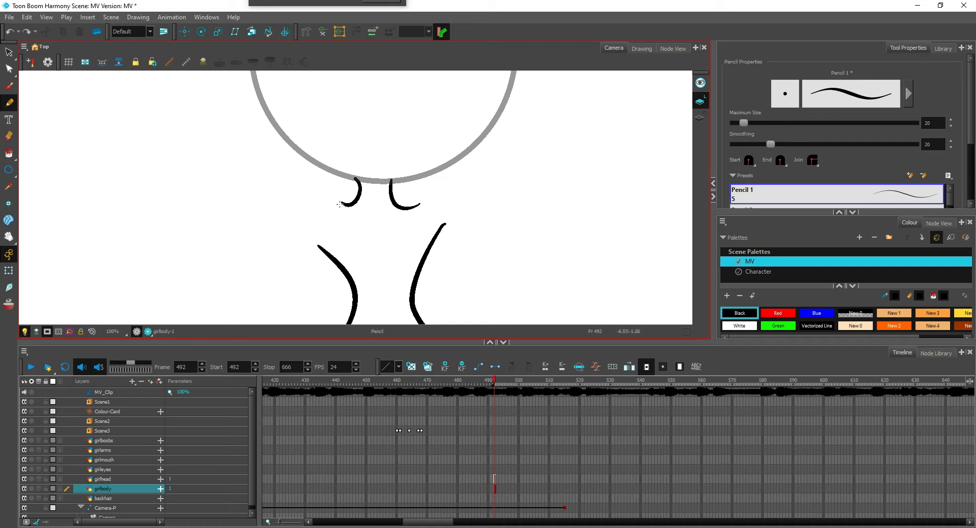
Draw the shoulder curves joining the neck to the waist lines and erase the overshooting stroke ends where they meet
left_click_drag(344, 204, 321, 251)
mouse_move(416, 206)
left_mouse_down()
mouse_move(433, 239)
mouse_move(428, 257)
left_mouse_up()
left_click_drag(441, 224, 436, 242)
key("alt+e")
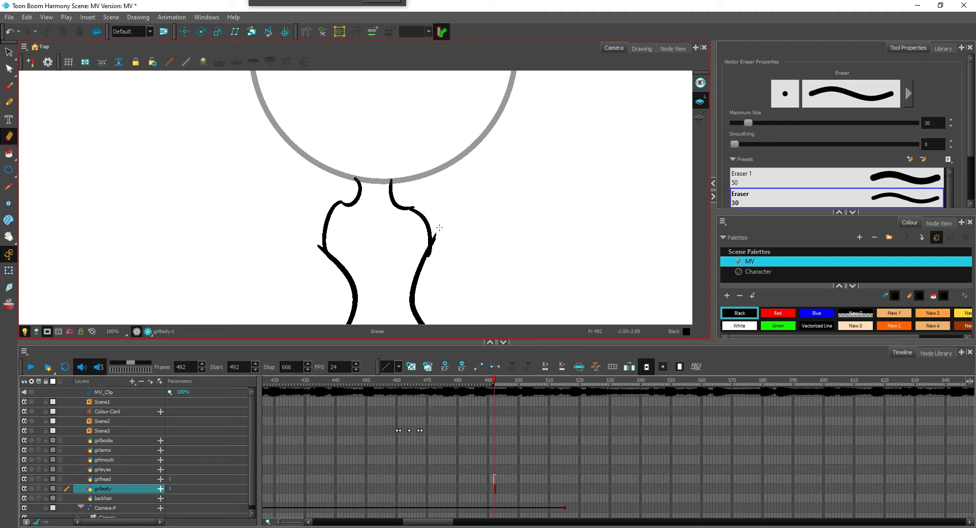
left_click_drag(316, 242, 320, 253)
scroll(319, 232, "down", 2)
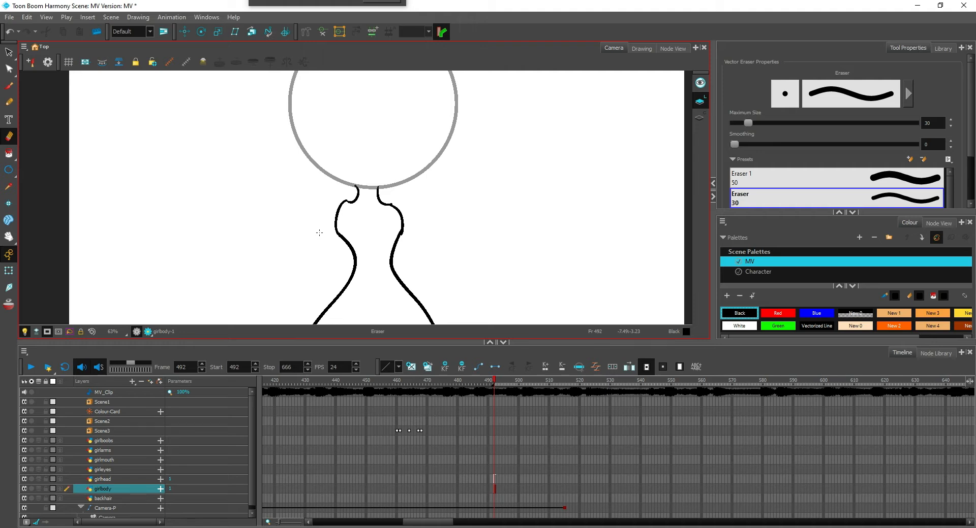
Draw the outer and inner lines of the left-hand arm on the girlarms layer with the Pencil tool
left_click(494, 439)
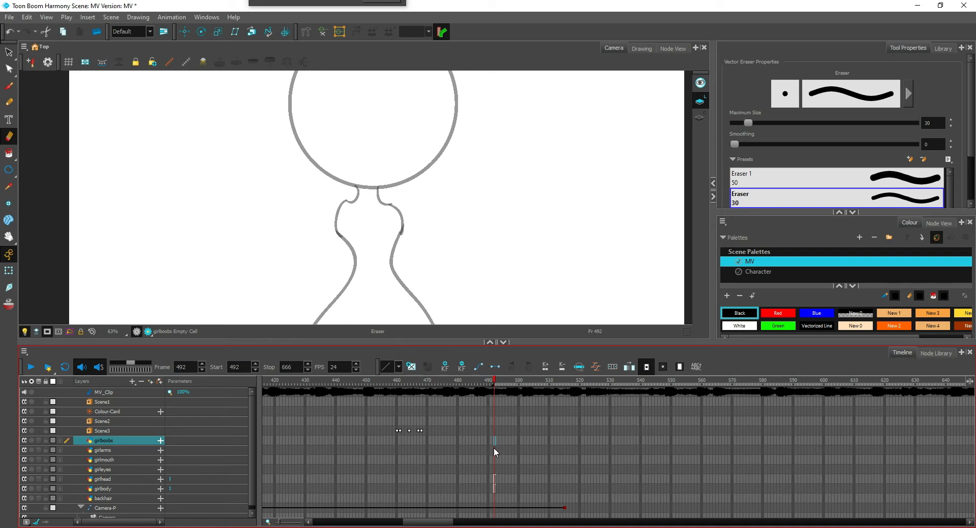
left_click(494, 450)
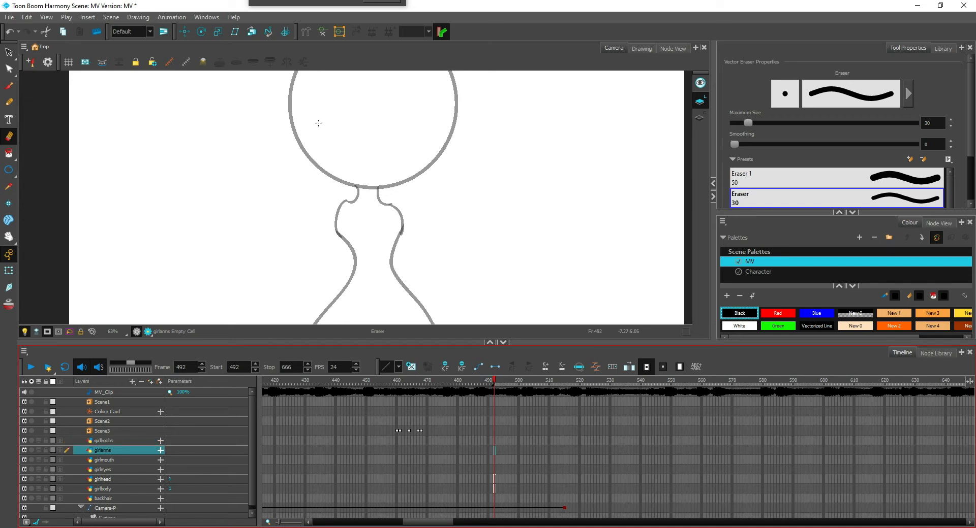
mouse_move(361, 214)
left_mouse_down()
mouse_move(393, 196)
mouse_move(367, 191)
mouse_move(371, 321)
left_mouse_up()
key("alt+slash")
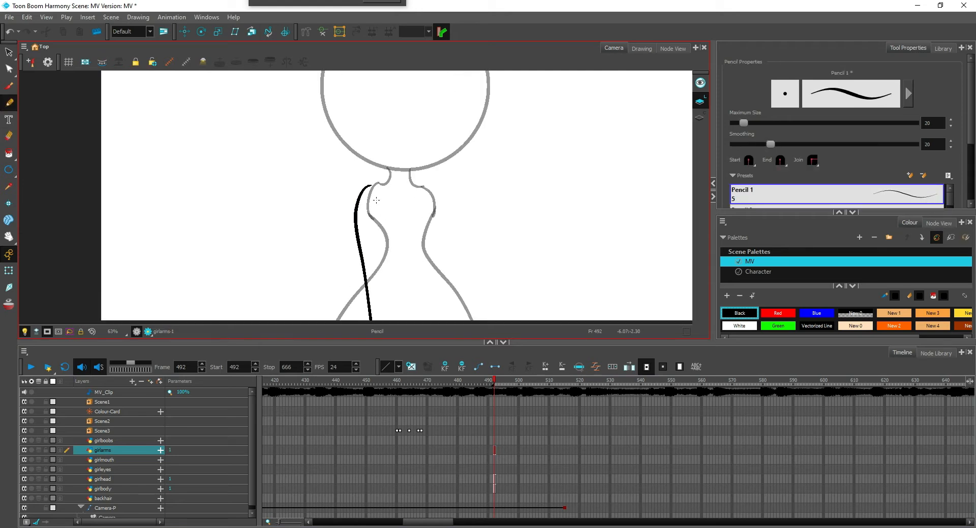
left_click_drag(378, 191, 383, 340)
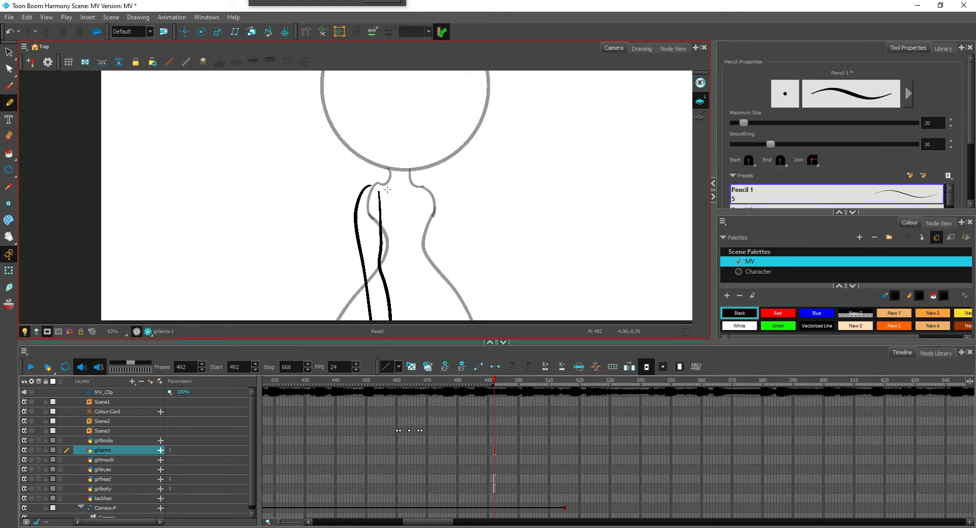
Join the outer and inner arm lines with a short curve at the shoulder
scroll(377, 186, "up", 1)
scroll(377, 187, "up", 1)
mouse_move(369, 183)
left_mouse_down()
mouse_move(377, 177)
mouse_move(385, 193)
left_mouse_up()
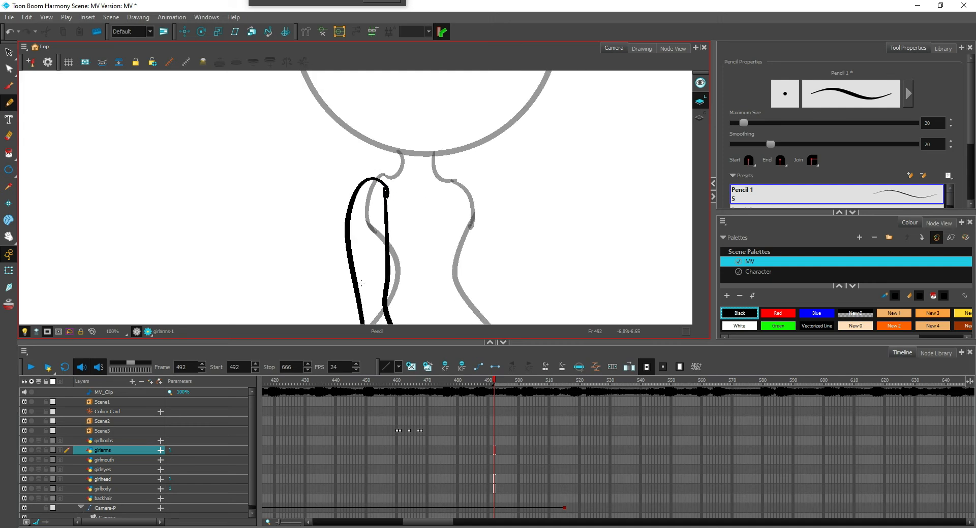
scroll(360, 283, "up", 1)
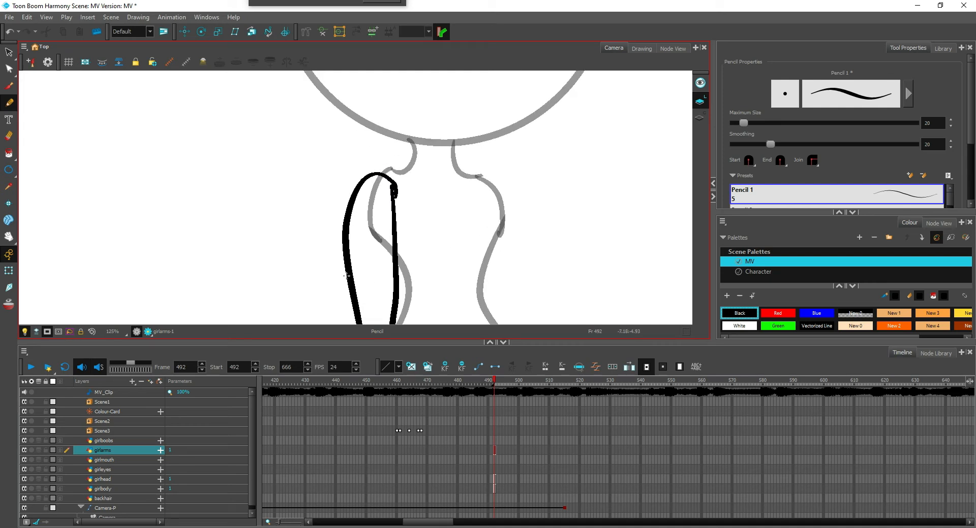
scroll(420, 212, "down", 2)
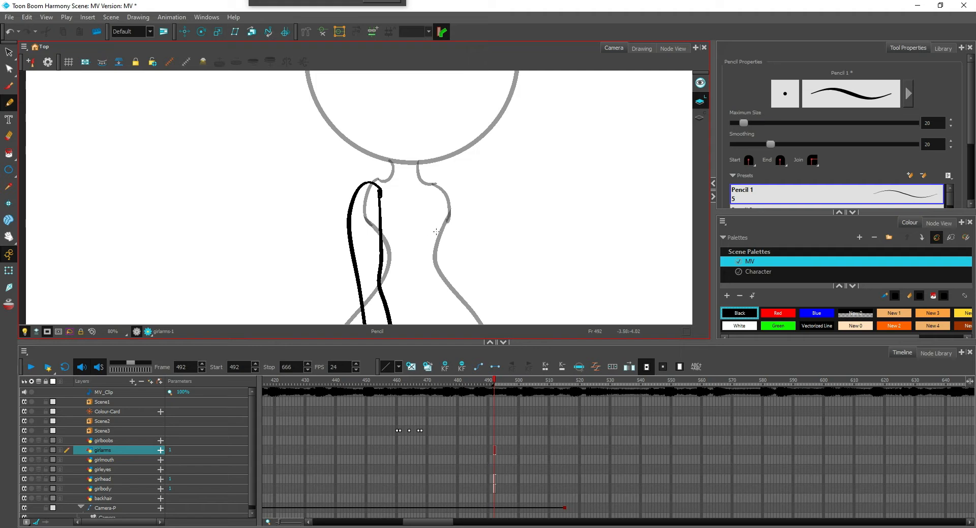
Examine the earlier shots on the timeline, including frames 432 and 254, as reference for the girl's design
left_click(409, 421)
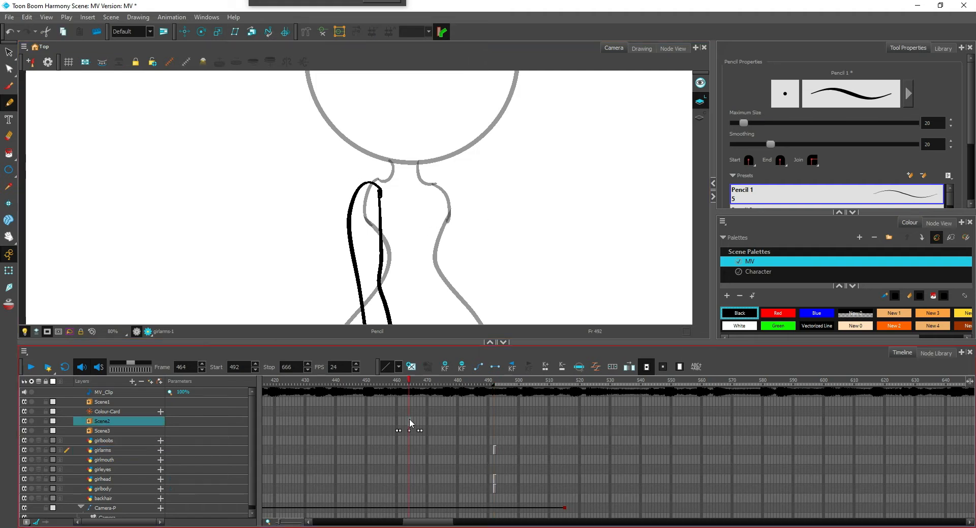
left_click_drag(600, 230, 556, 271)
scroll(522, 283, "down", 2)
left_click(313, 440)
scroll(374, 428, "down", 3)
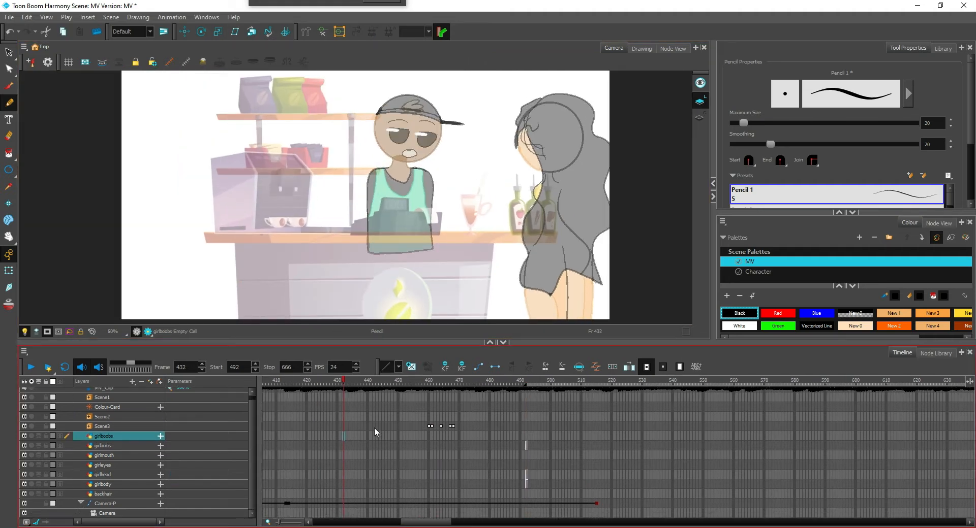
scroll(325, 448, "left", 5)
left_click(384, 445)
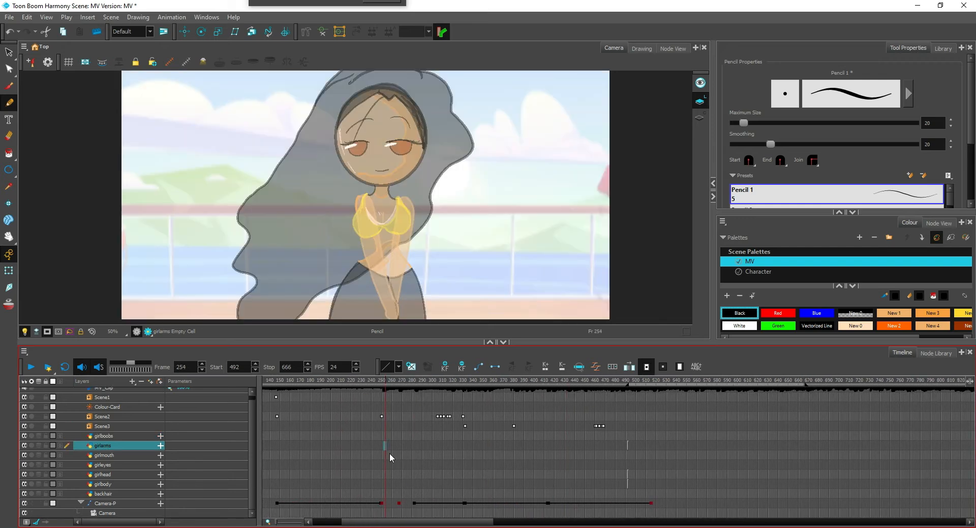
left_click(627, 427)
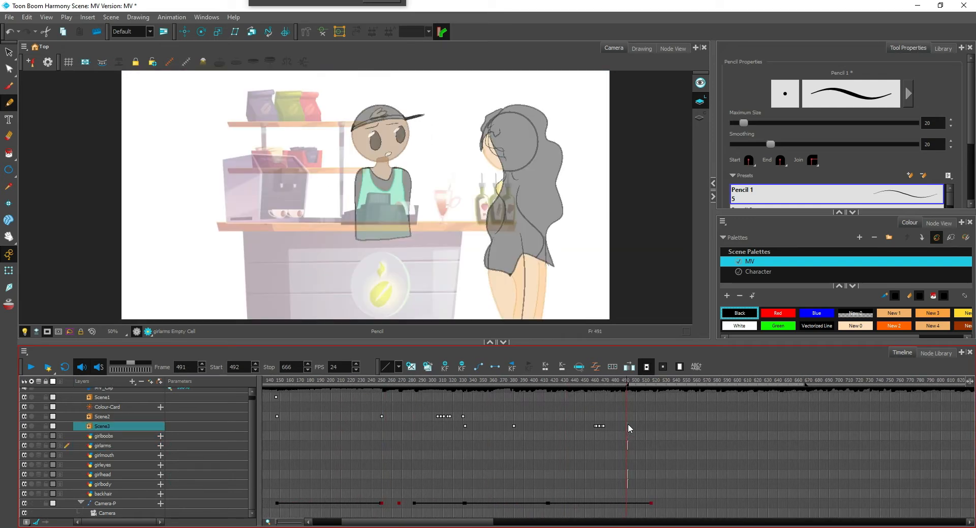
scroll(633, 431, "up", 3)
Draw the chest outline and the curved neckline of the top on the girlboobs layer at frame 492
left_click(632, 435)
left_click_drag(497, 276, 508, 254)
key("2")
key("2")
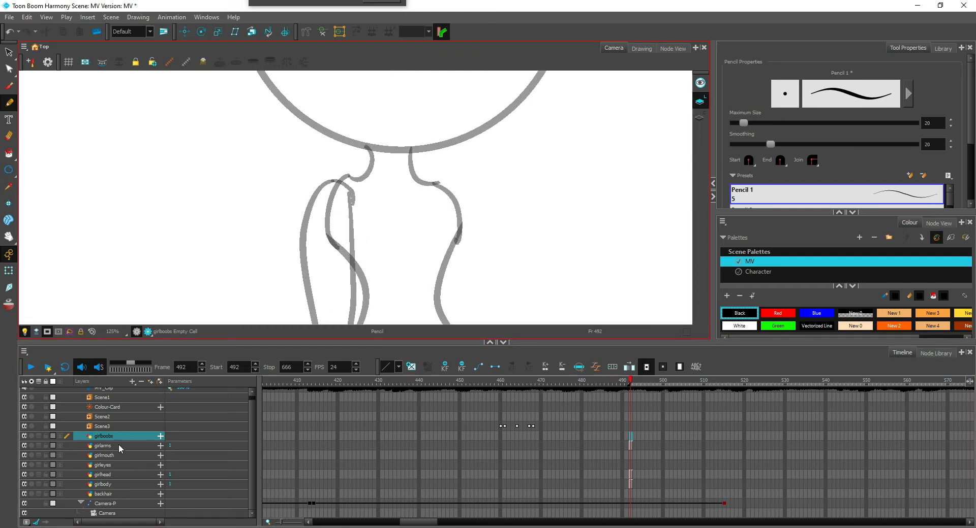
mouse_move(330, 179)
left_mouse_down()
mouse_move(328, 286)
mouse_move(396, 280)
left_mouse_up()
mouse_move(391, 221)
left_mouse_down()
mouse_move(400, 276)
mouse_move(455, 277)
mouse_move(472, 232)
mouse_move(441, 206)
mouse_move(438, 181)
left_mouse_up()
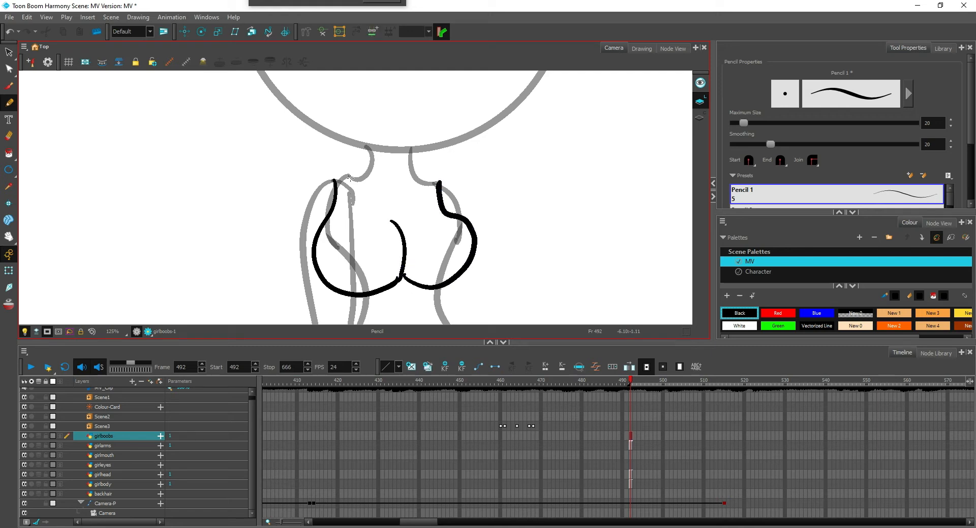
mouse_move(349, 177)
left_mouse_down()
mouse_move(343, 250)
mouse_move(383, 263)
mouse_move(453, 239)
left_mouse_up()
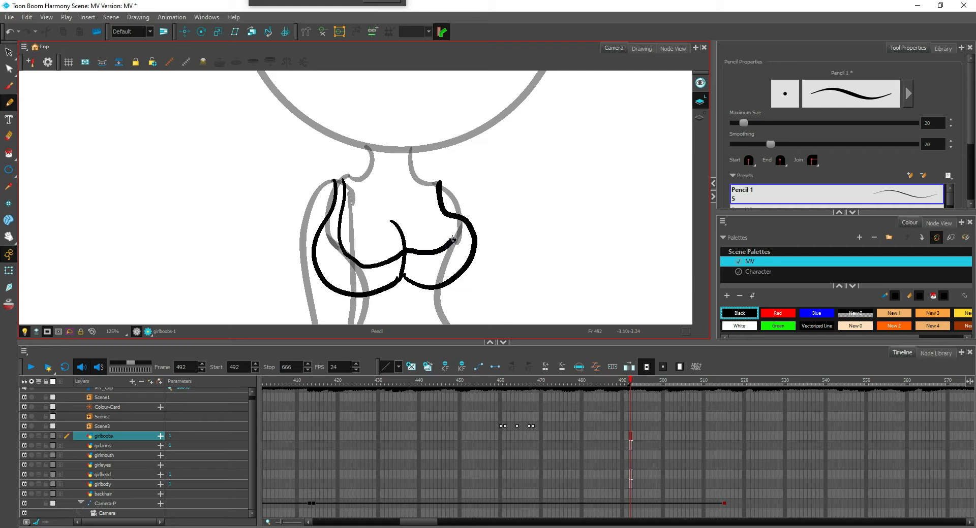
Undo the last neckline strokes and redraw the top's inner neckline as one continuous curve from shoulder to shoulder on the girlboobs layer
key("ctrl+z")
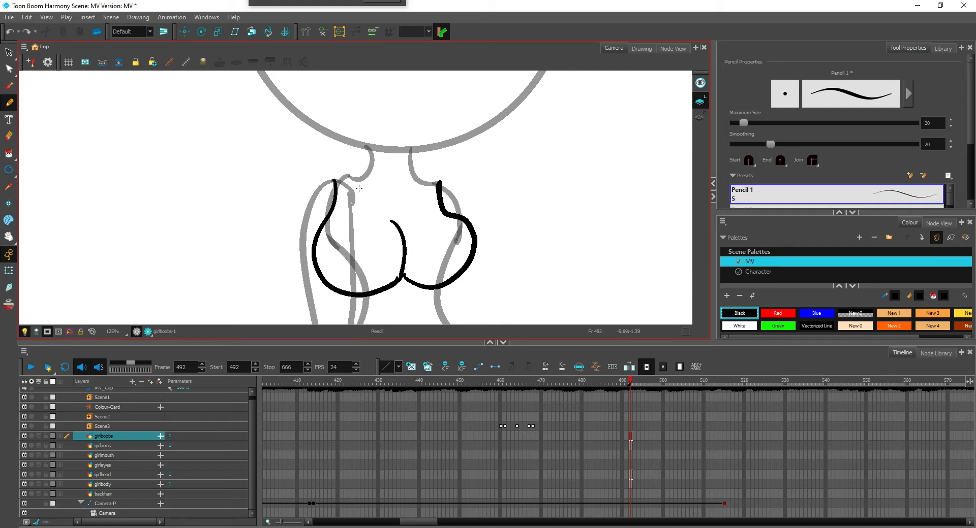
mouse_move(347, 176)
left_mouse_down()
mouse_move(340, 253)
mouse_move(402, 262)
mouse_move(442, 239)
mouse_move(433, 179)
left_mouse_up()
scroll(454, 169, "down", 3)
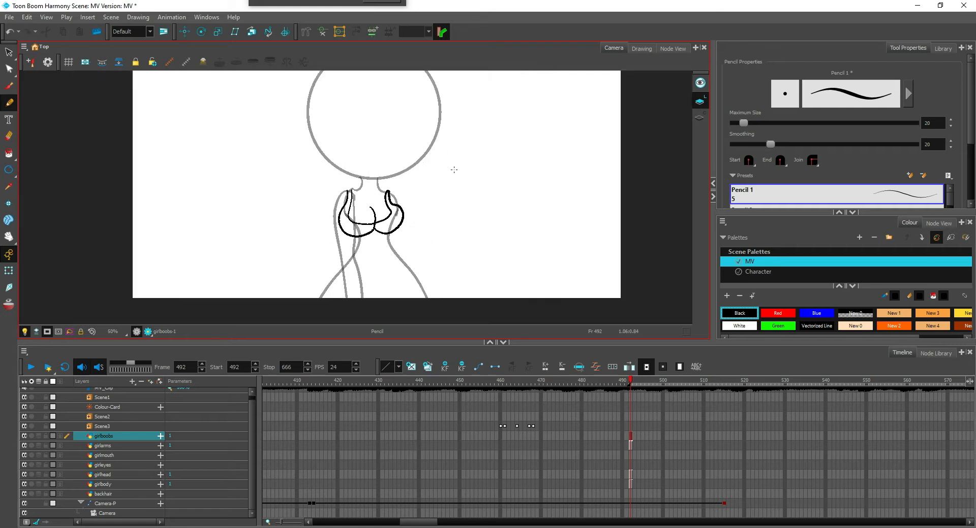
scroll(454, 169, "up", 3)
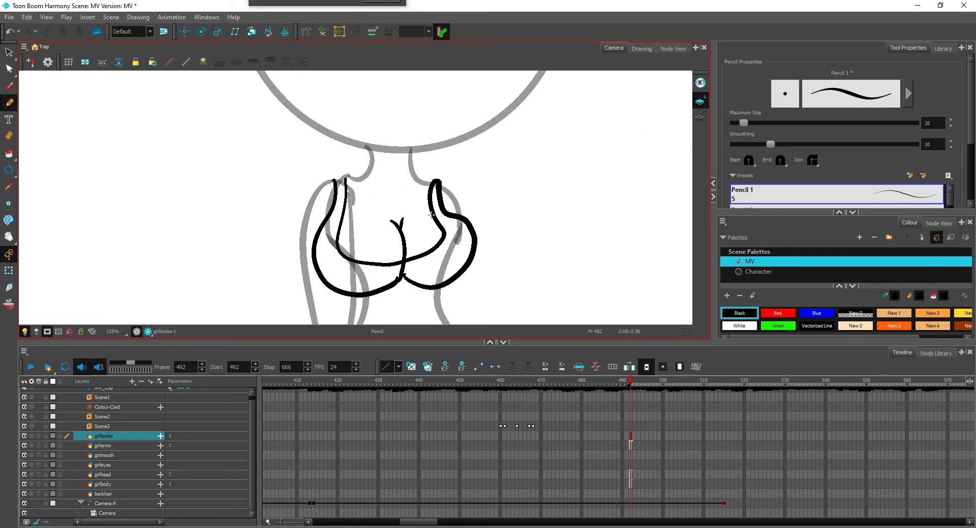
scroll(431, 215, "down", 2)
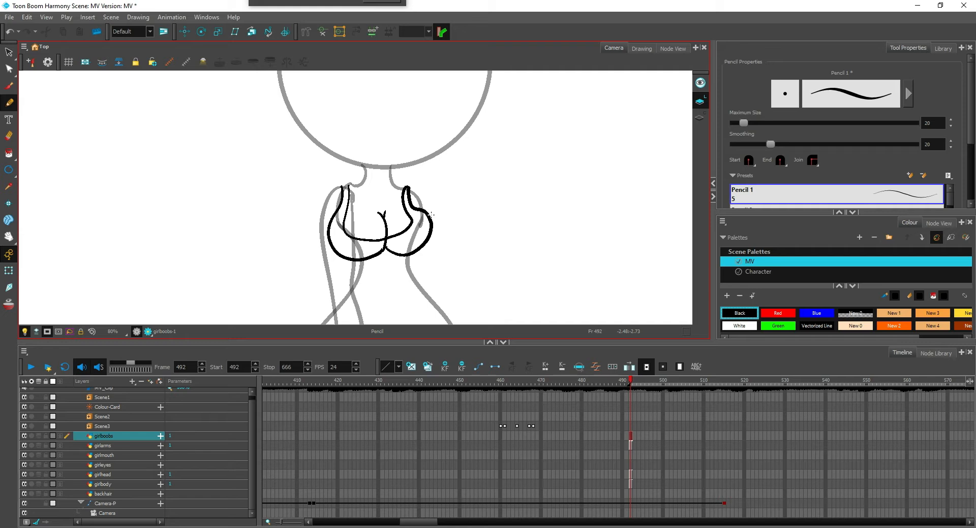
key("1")
key("1")
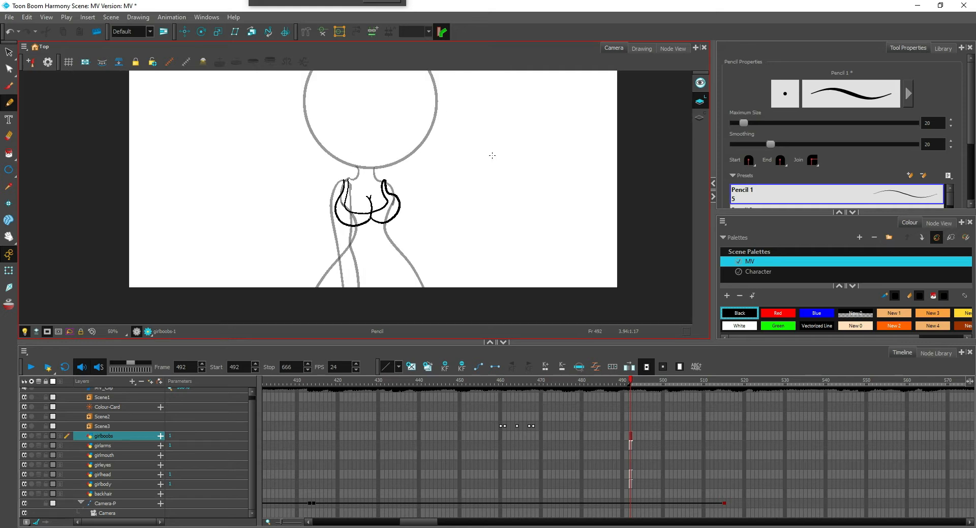
Duplicate the finished arm on the girlarms layer at frame 492 and mirror the copy onto the opposite side of the body
left_click(631, 448)
left_click_drag(486, 200, 479, 153)
key("2")
mouse_move(330, 109)
left_mouse_down()
mouse_move(352, 272)
mouse_move(286, 125)
left_mouse_up()
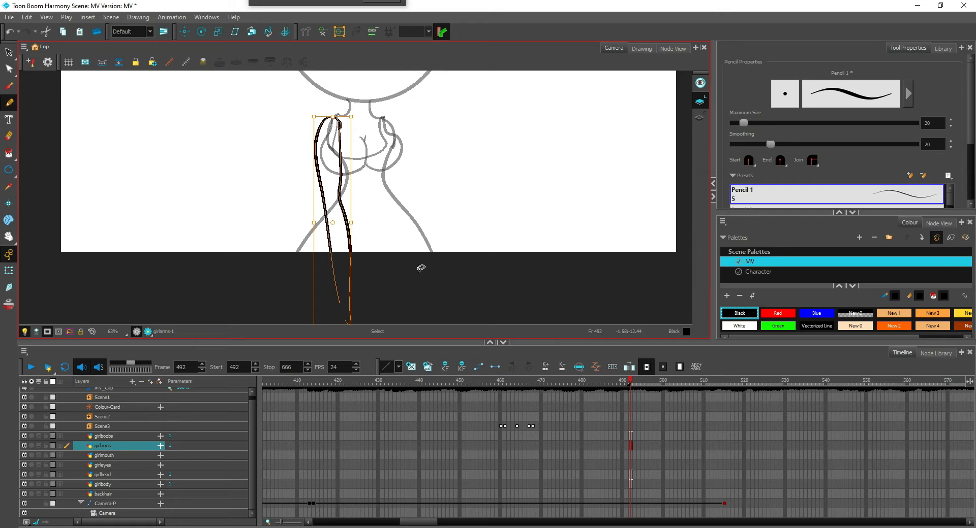
mouse_move(313, 223)
left_mouse_down()
mouse_move(396, 222)
mouse_move(381, 215)
left_mouse_up()
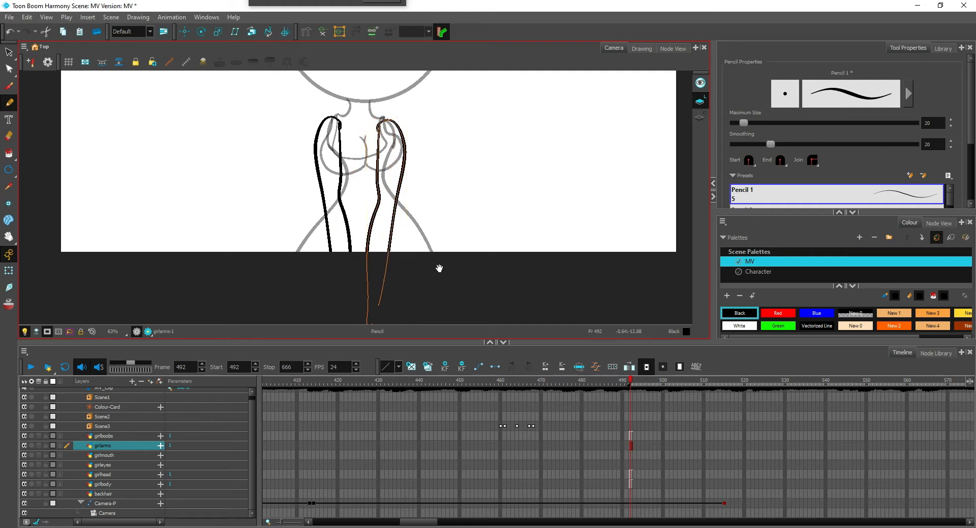
Reposition the mirrored arm so that it lines up with the opposite shoulder, and deselect it
left_click_drag(439, 269, 420, 279)
key("1")
key("ctrl")
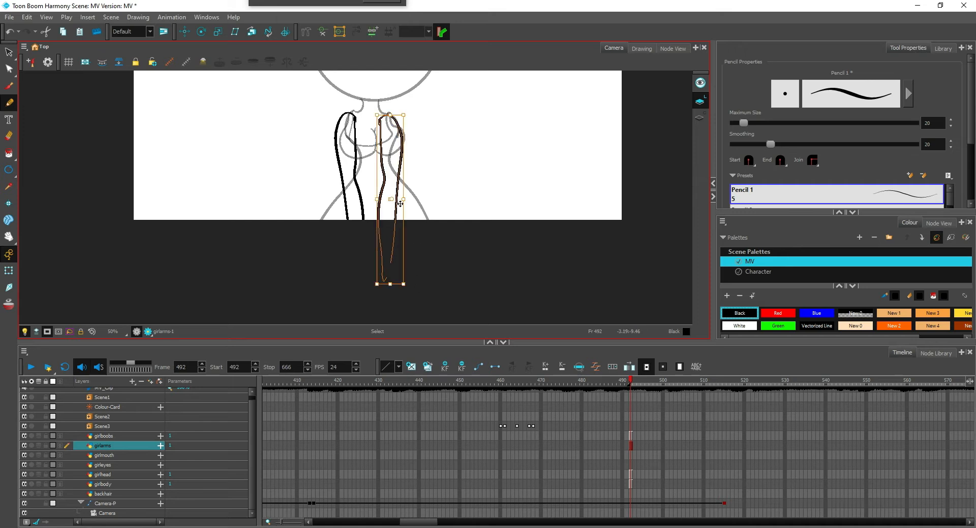
left_click_drag(394, 206, 426, 263)
left_click(452, 227)
scroll(447, 231, "down", 2)
scroll(426, 262, "up", 3)
scroll(449, 234, "down", 1)
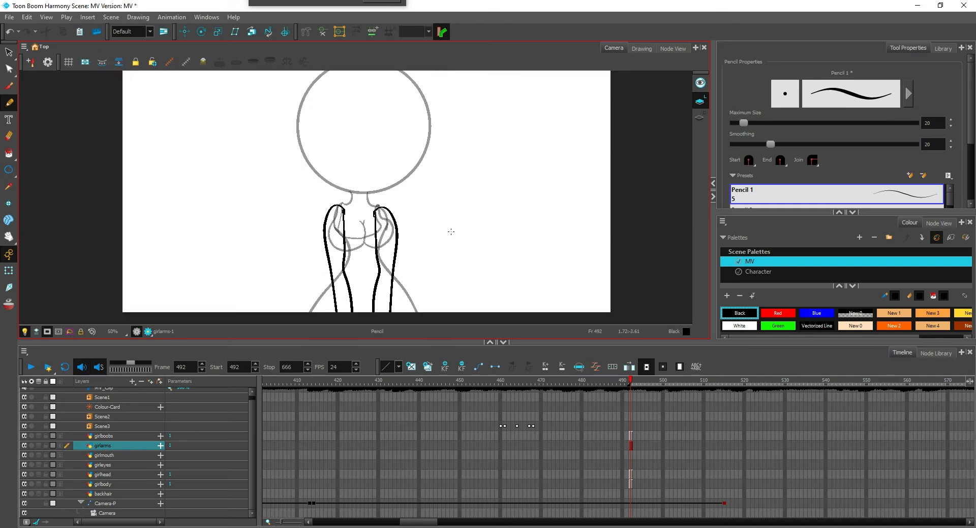
scroll(437, 249, "down", 1)
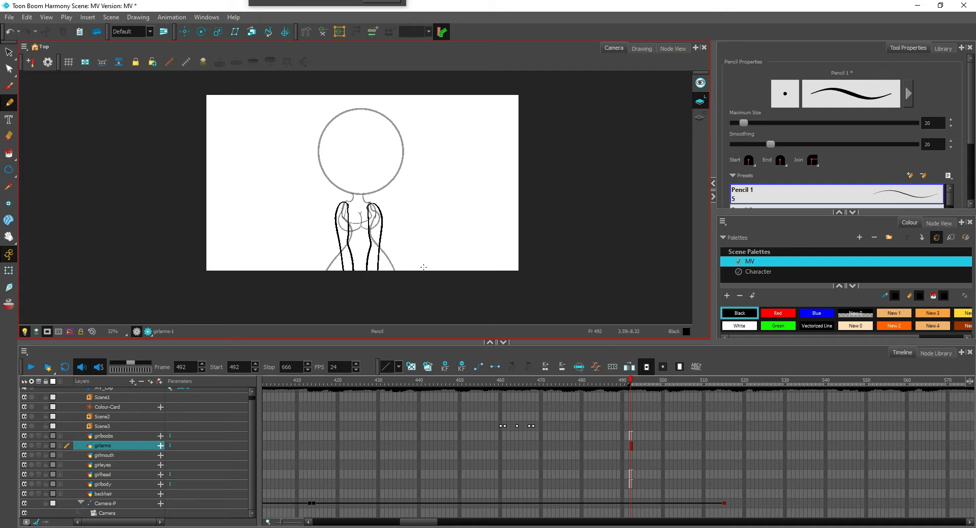
Draw a large wavy hair outline with loose side curls around the head and body on the backhair layer
scroll(410, 232, "up", 2)
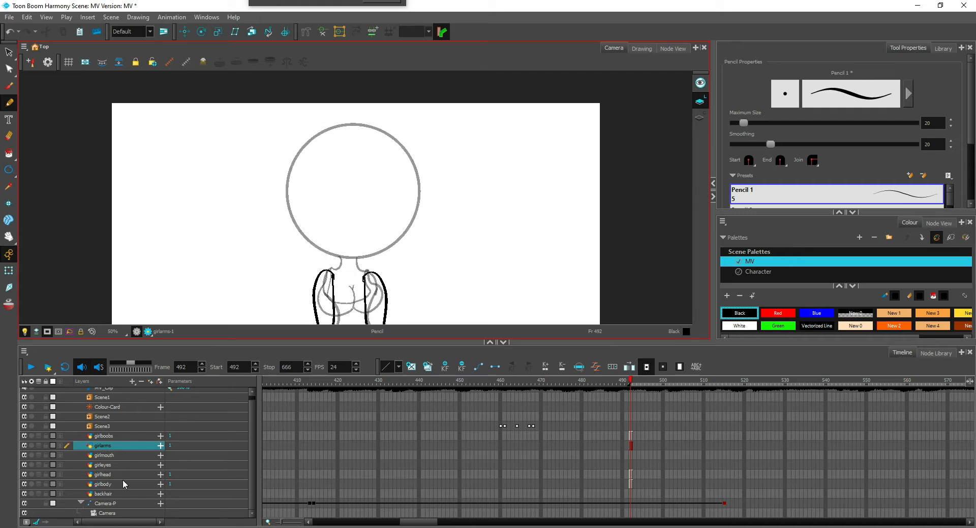
left_click(112, 493)
scroll(312, 152, "down", 1)
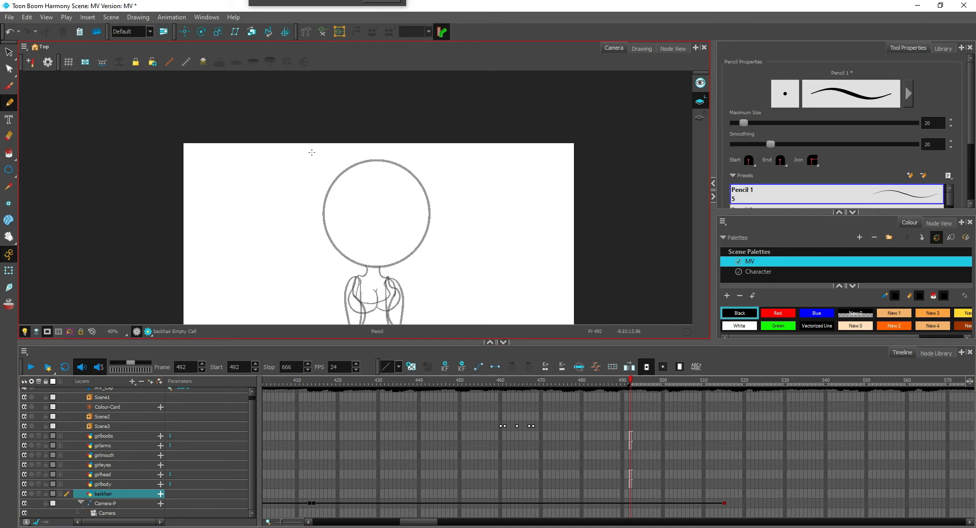
mouse_move(328, 153)
left_mouse_down()
mouse_move(287, 280)
mouse_move(285, 327)
left_mouse_up()
mouse_move(492, 325)
left_mouse_down()
mouse_move(483, 248)
mouse_move(442, 170)
mouse_move(372, 137)
mouse_move(325, 163)
left_mouse_up()
mouse_move(477, 218)
left_mouse_down()
mouse_move(485, 211)
mouse_move(470, 264)
mouse_move(497, 275)
mouse_move(478, 279)
left_mouse_up()
mouse_move(302, 183)
left_mouse_down()
mouse_move(279, 220)
mouse_move(293, 288)
left_mouse_up()
left_click_drag(296, 250, 293, 288)
mouse_move(299, 290)
left_mouse_down()
mouse_move(288, 328)
mouse_move(331, 239)
mouse_move(313, 298)
mouse_move(341, 296)
left_mouse_up()
Fill the back hair shape with Black using the Paint tool
key("1")
key("alt+i")
left_click(363, 239)
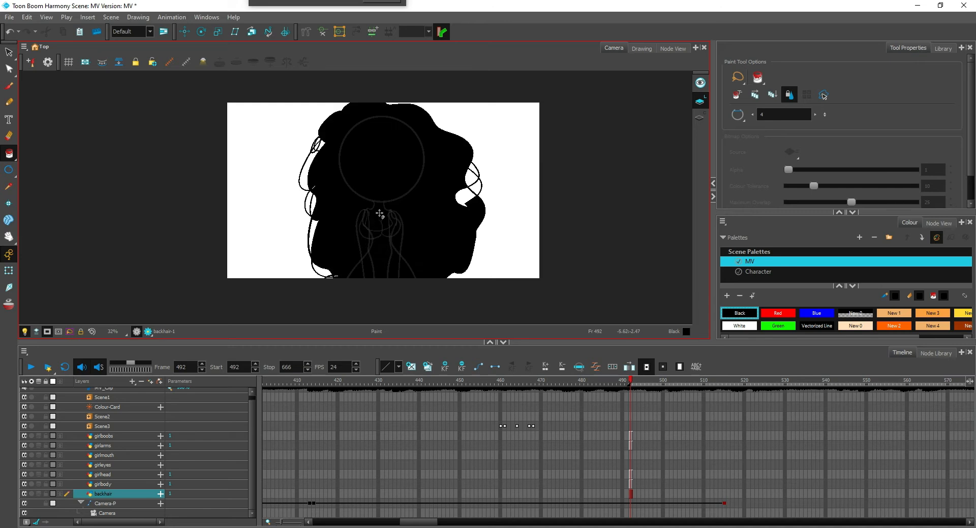
Fill the head circle on the girlhead layer with the New 1 skin colour
key("2")
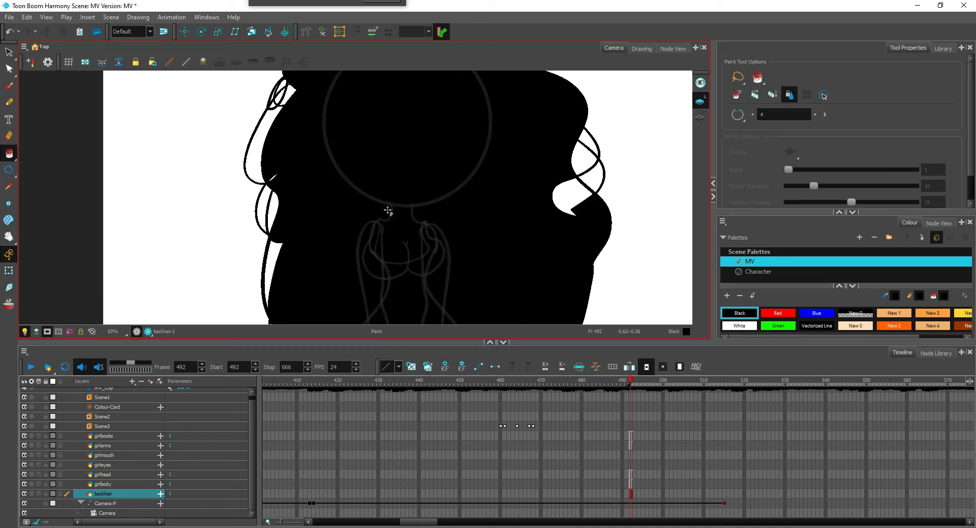
left_click(894, 313)
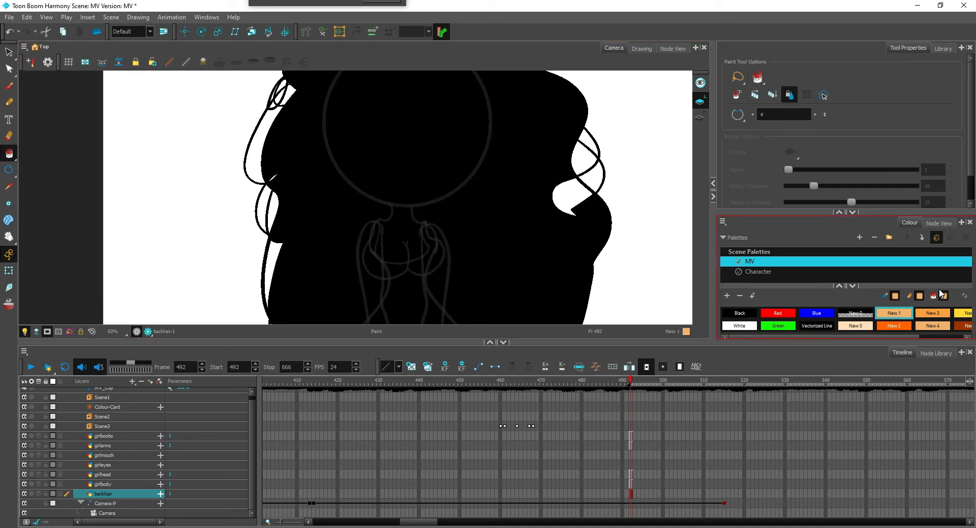
left_click(116, 475)
left_click(414, 161)
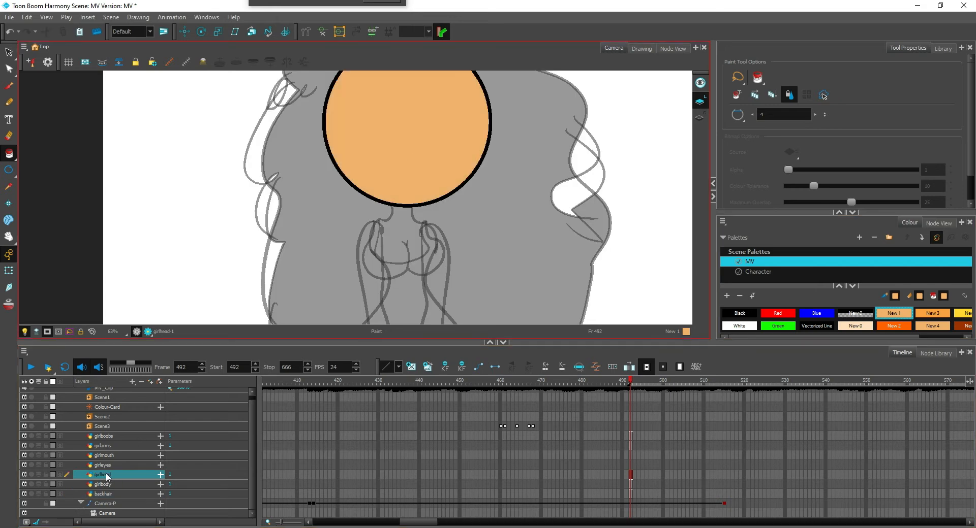
Close the open top of the neck on the girlbody layer with a New 4 pencil line under the chin
left_click(842, 282)
left_click(838, 287)
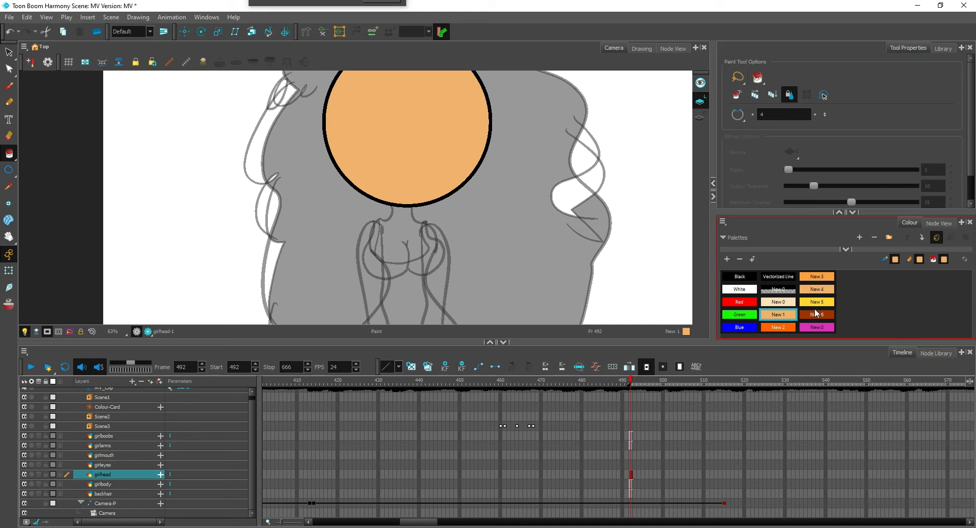
left_click(816, 289)
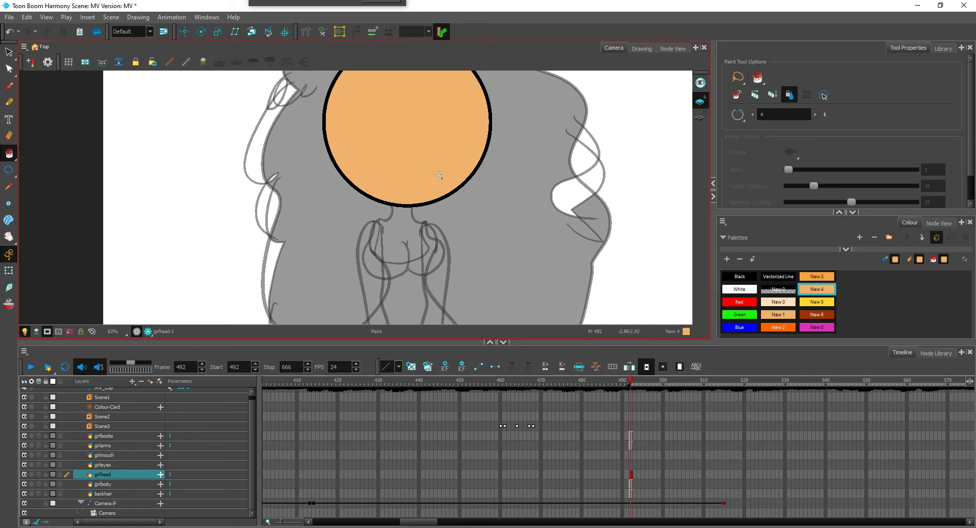
left_click_drag(654, 170, 642, 215)
key("2")
key("2")
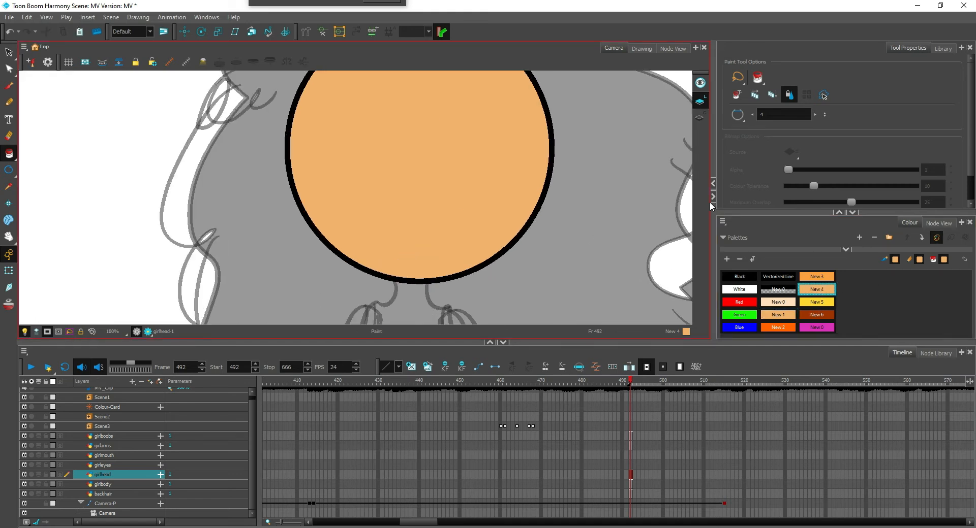
key("1")
key("1")
key("1")
key("2")
key("2")
left_click(132, 484)
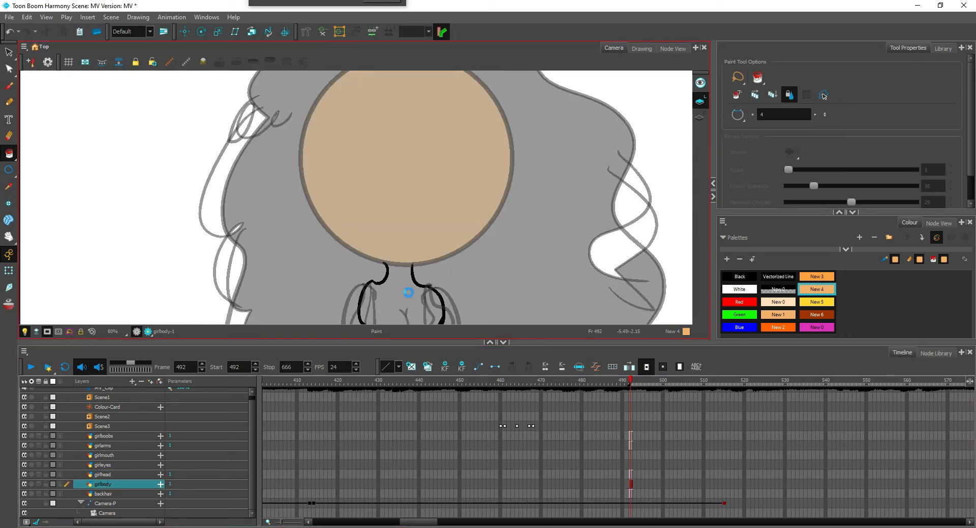
key("2")
key("2")
key("2")
key("alt+x")
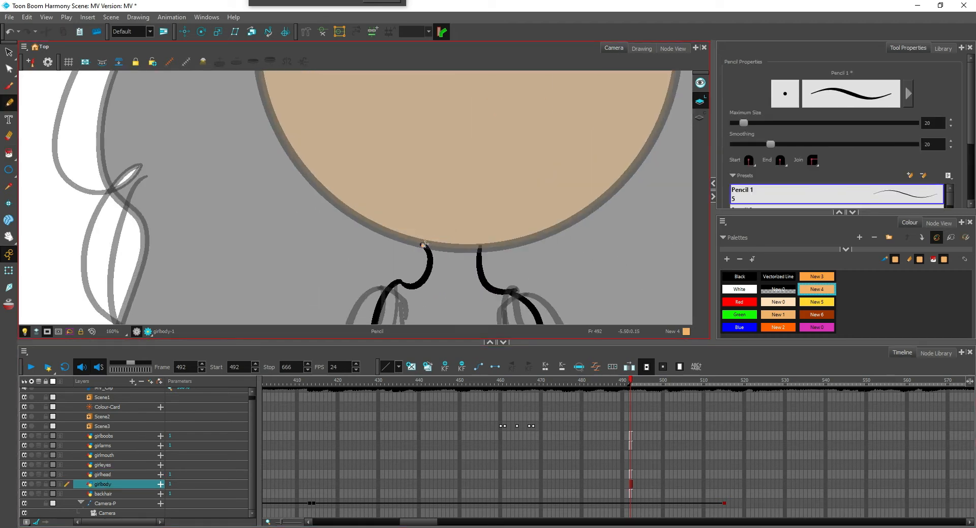
left_click_drag(425, 245, 458, 248)
key("alt+i")
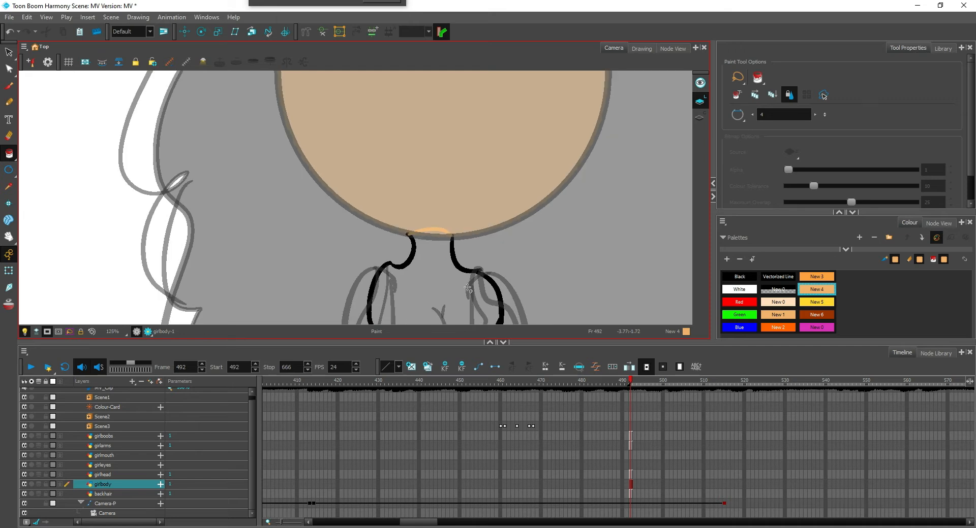
Turn off the camera mask and close the bottom of the body outline with a horizontal New 4 pencil line
key("1")
left_click_drag(447, 290, 507, 172)
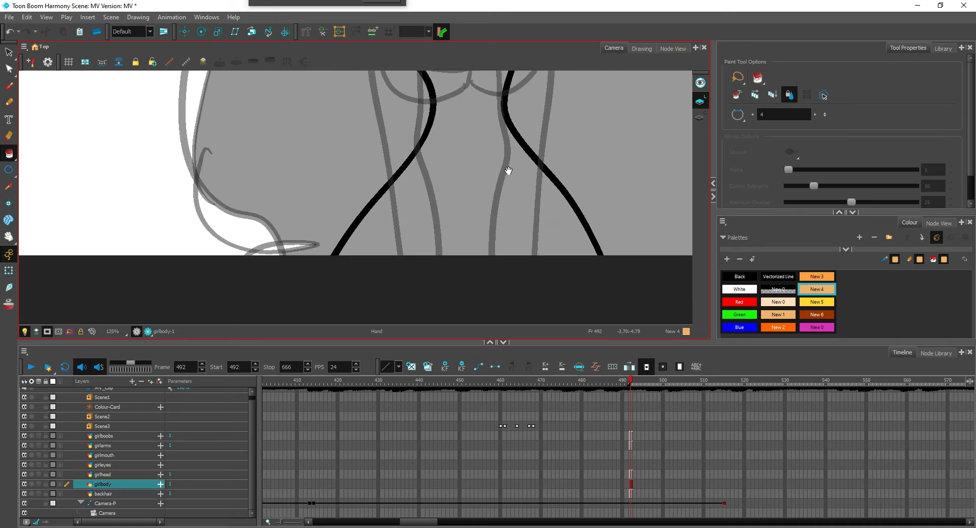
key("1")
key("1")
left_click(47, 332)
left_click_drag(293, 292, 277, 235)
key("alt+slash")
left_click_drag(307, 304, 533, 296)
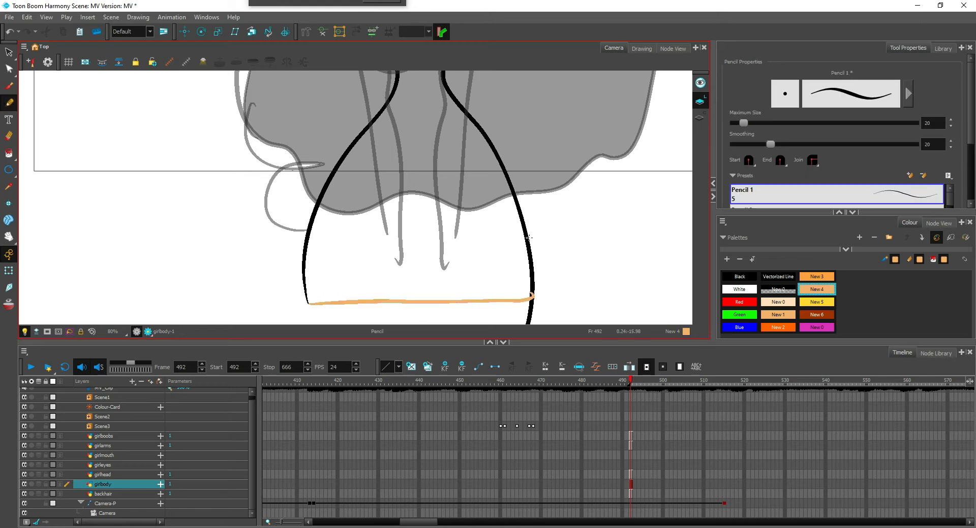
Fill the closed body shape on the girlbody layer with the New 4 skin colour
key("1")
left_click_drag(485, 199, 459, 257)
key("1")
key("alt+i")
left_click(394, 256)
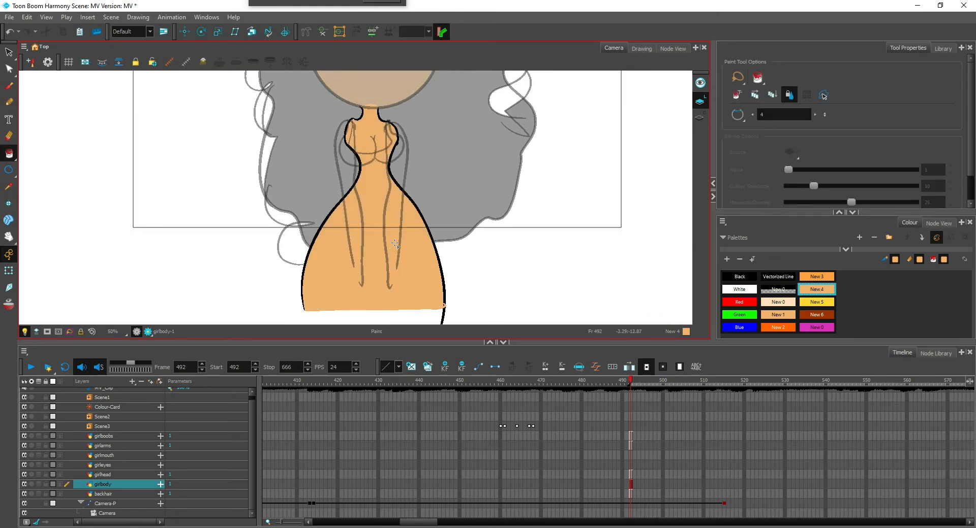
left_click_drag(449, 206, 445, 252)
key("2")
key("2")
key("2")
key("2")
key("1")
key("1")
key("1")
key("1")
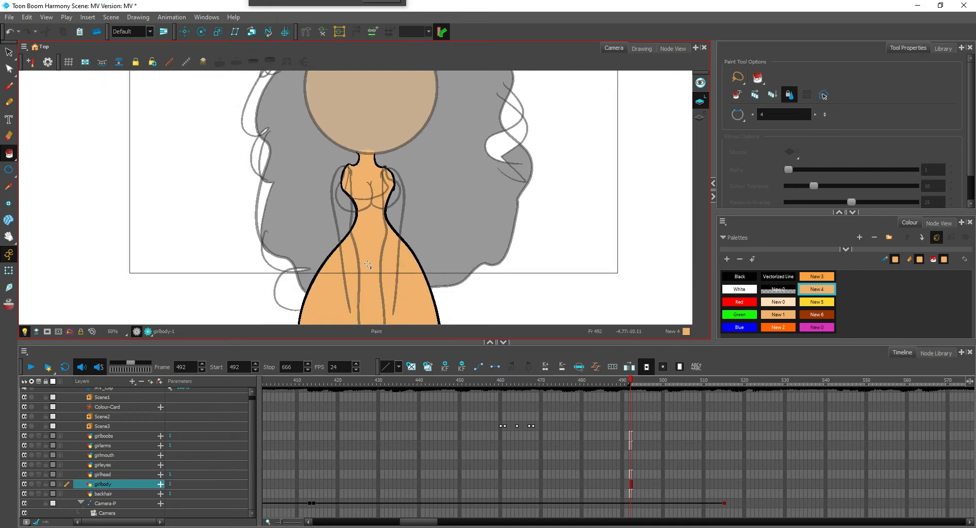
key("1")
key("1")
key("1")
key("2")
key("2")
key("2")
key("2")
key("2")
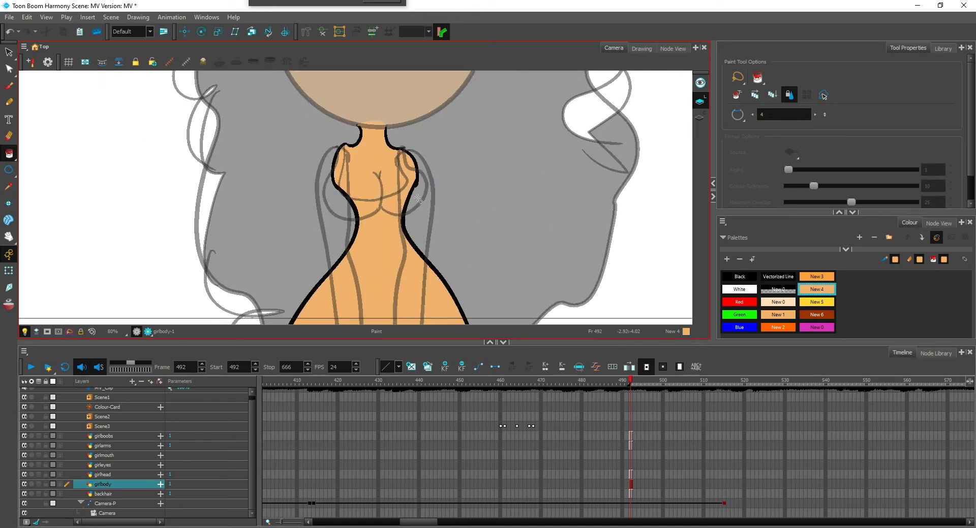
key("1")
key("1")
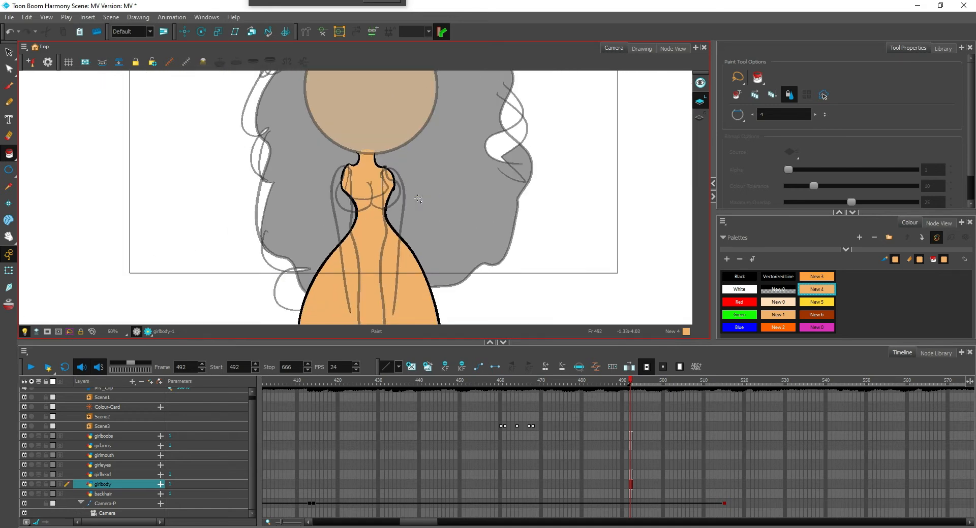
Turn the camera mask back on to hide the artwork outside the frame
left_click_drag(417, 198, 437, 279)
key("1")
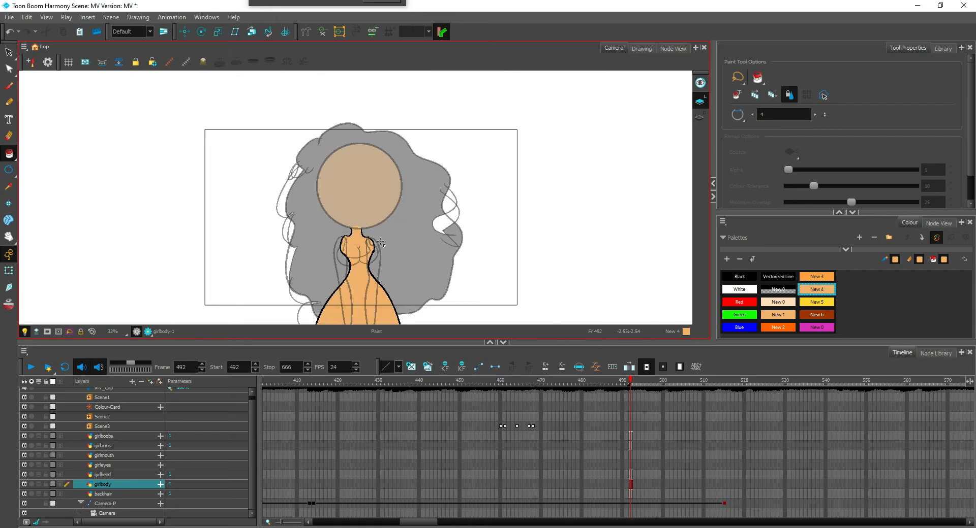
key("2")
left_click(48, 331)
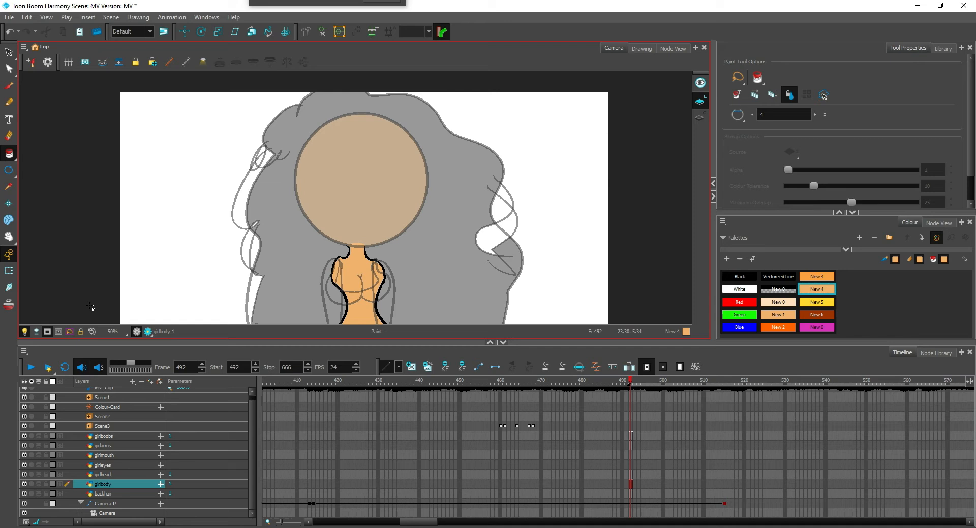
key("1")
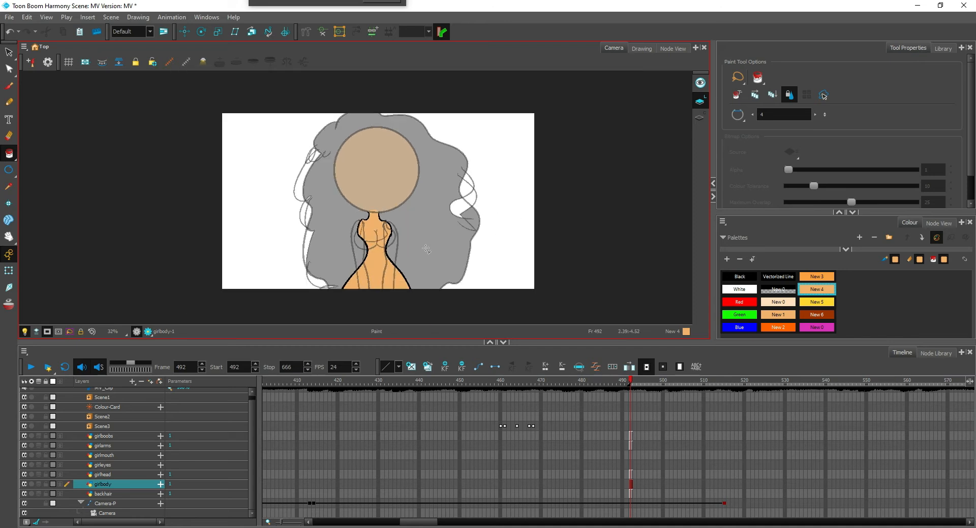
key("2")
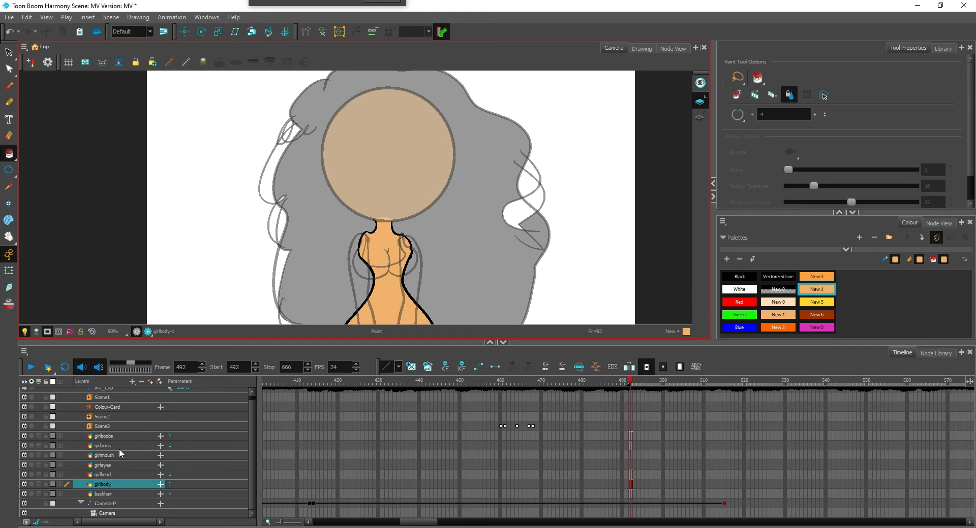
Close the open end of the left-hand shoulder strap on the girlboobs layer with a short New 5 yellow pencil line
left_click(129, 436)
left_click_drag(468, 244, 540, 191)
scroll(540, 191, "up", 3)
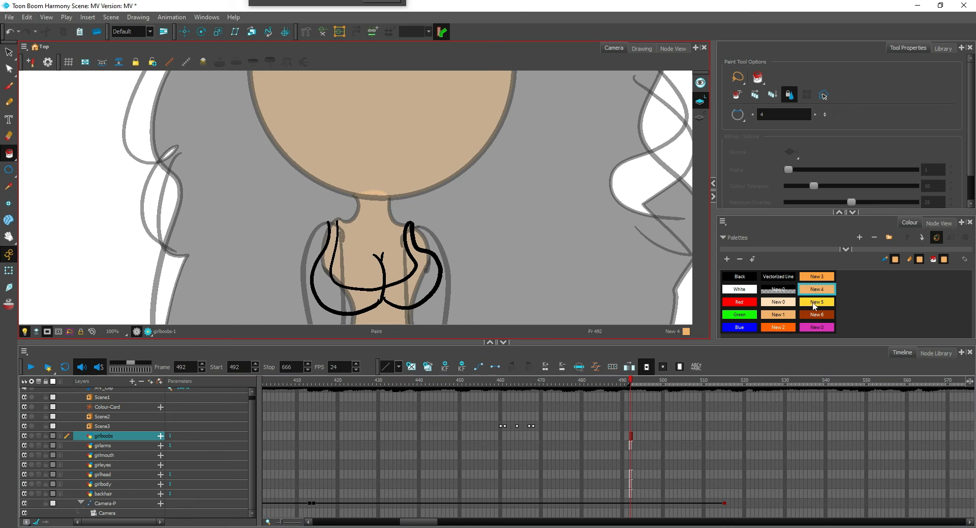
left_click(815, 303)
left_click_drag(377, 272, 403, 226)
scroll(402, 226, "up", 2)
scroll(367, 173, "up", 1)
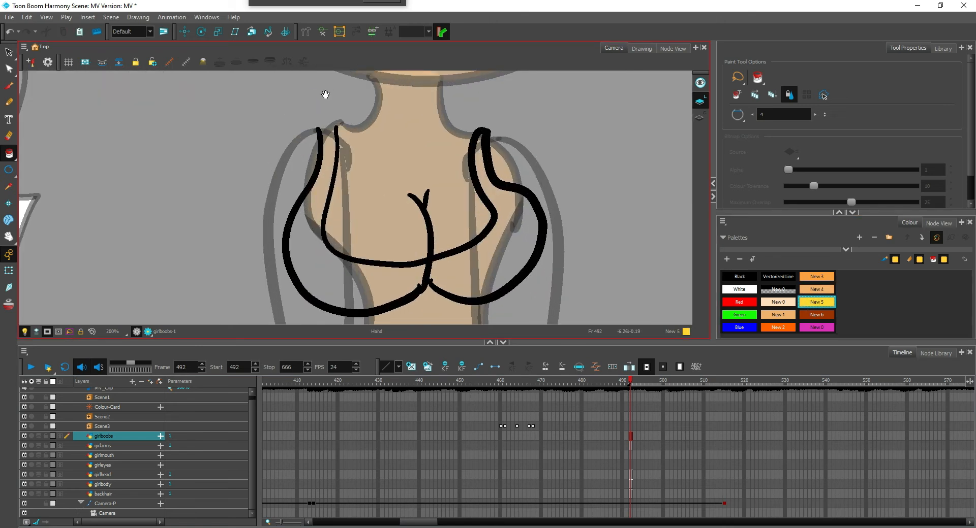
key("2")
left_click_drag(325, 95, 330, 153)
key("alt+slash")
Fill both halves of the top and its shoulder straps with New 5 yellow
key("alt+i")
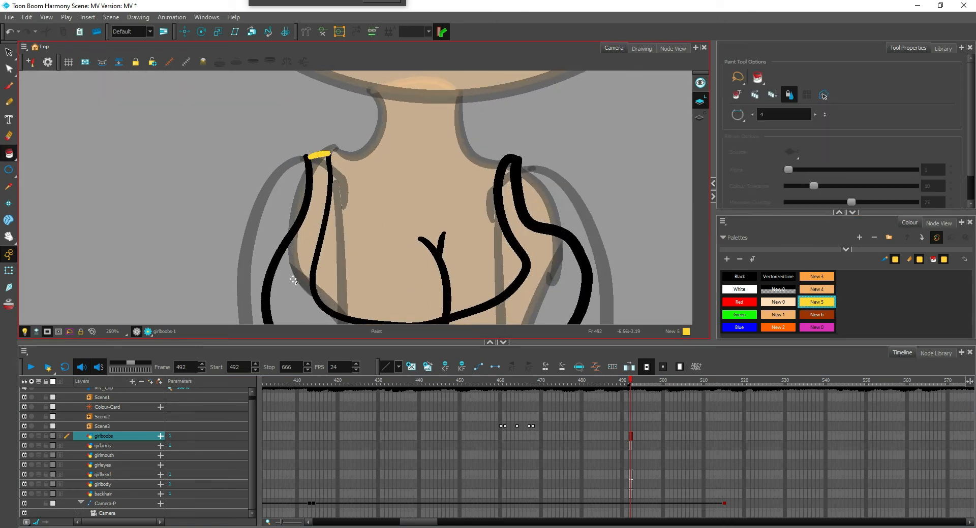
left_click(294, 280)
left_click(516, 290)
left_click_drag(528, 292, 549, 217)
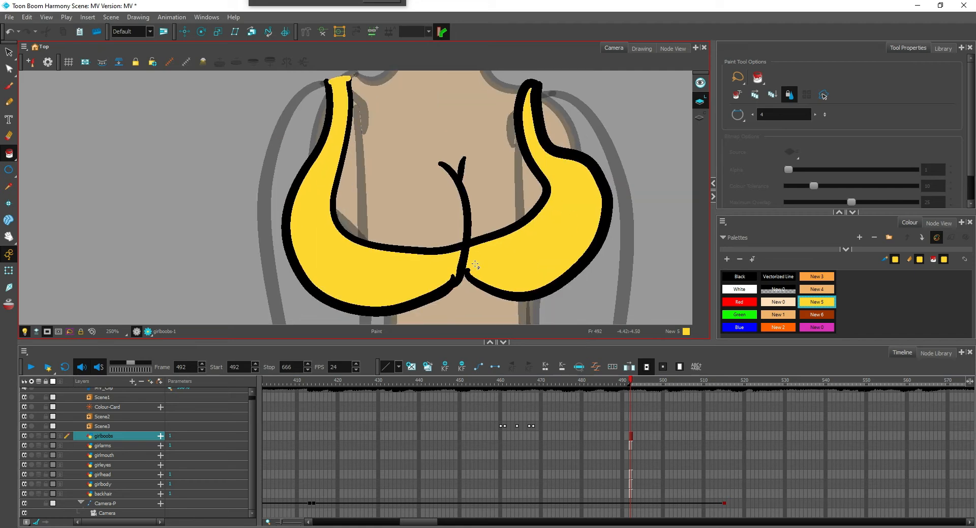
left_click_drag(491, 273, 469, 287)
key("1")
key("2")
Draw a New 4 line across the upper chest between the two straps and fill the enclosed chest area with New 4
left_click(818, 289)
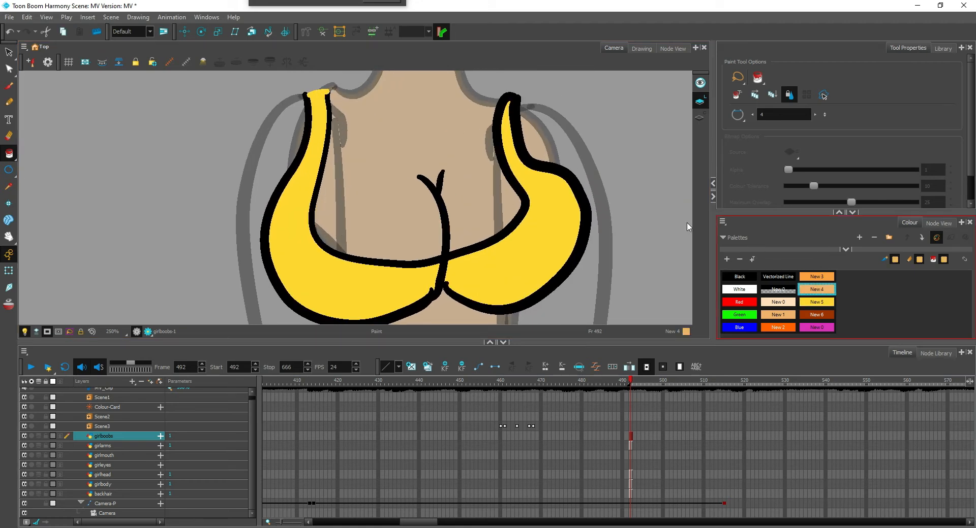
left_click_drag(447, 171, 426, 249)
key("2")
key("alt+slash")
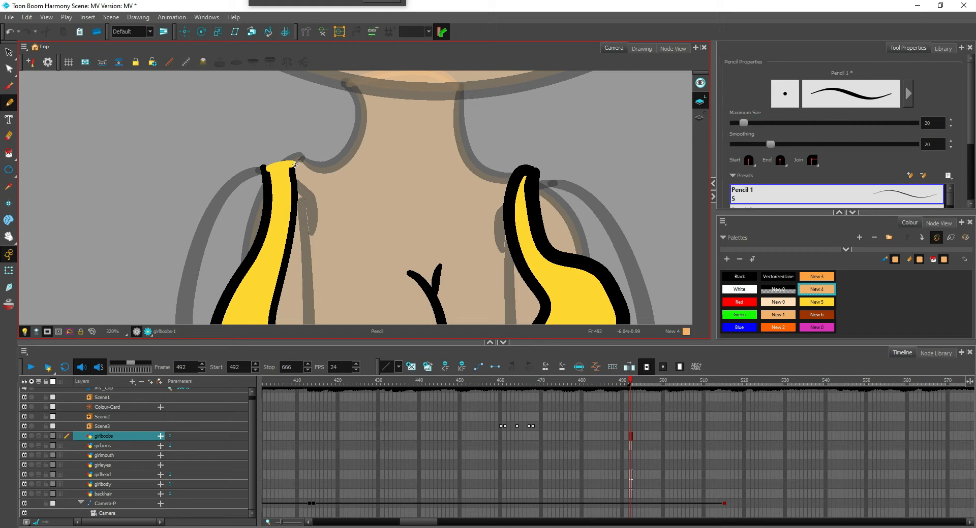
mouse_move(296, 164)
left_mouse_down()
mouse_move(388, 184)
mouse_move(510, 179)
left_mouse_up()
key("alt+i")
left_click(459, 242)
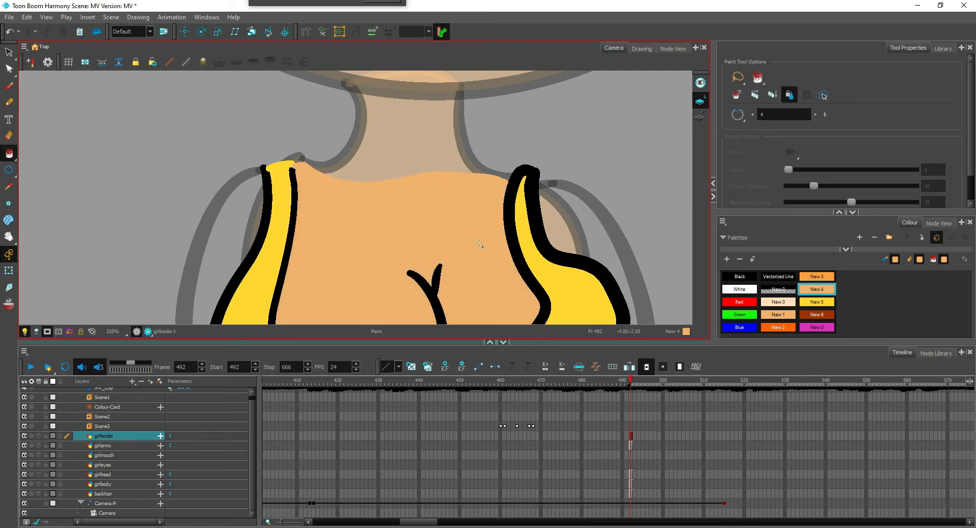
Select the girlarms drawing at frame 492 and turn off the camera mask to expose the lower ends of the arms
key("1")
key("1")
key("1")
key("1")
key("1")
key("1")
key("1")
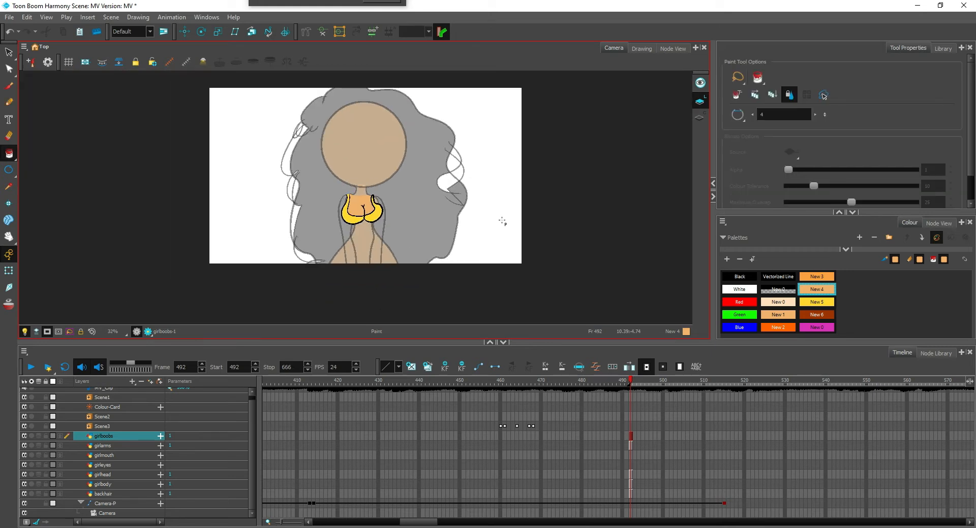
key("2")
key("2")
key("2")
key("2")
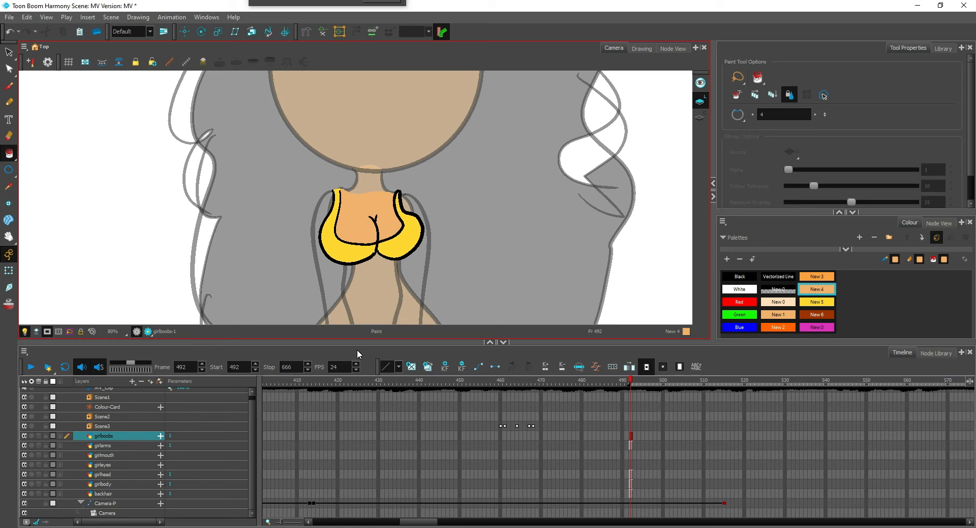
left_click(630, 445)
left_click_drag(460, 273, 483, 183)
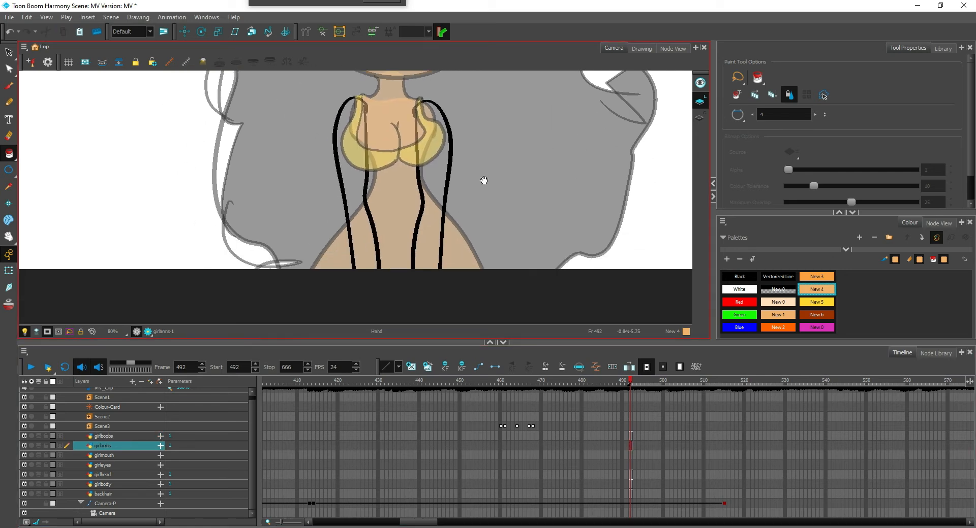
scroll(483, 184, "down", 1)
key("2")
left_click(47, 332)
left_click_drag(442, 251, 466, 169)
key("2")
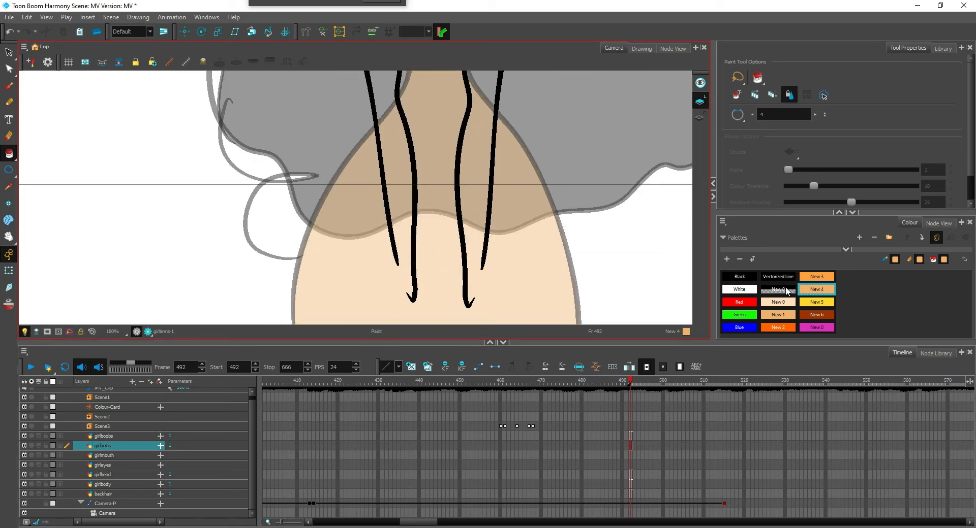
Close the open lower ends of both arms with short Black pencil lines across each wrist
left_click(748, 278)
key("alt+slash")
left_click_drag(398, 263, 482, 262)
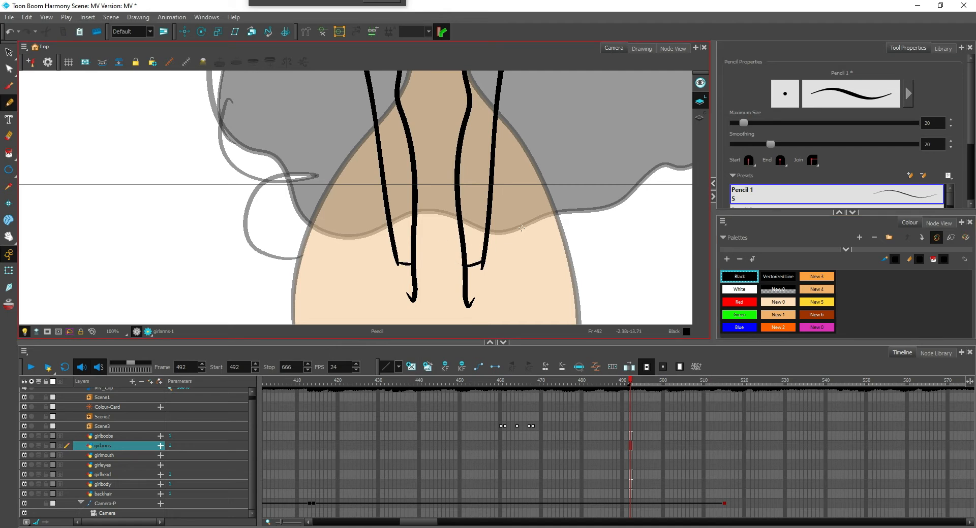
Fill both arms on the girlarms layer with New 4
key("1")
key("1")
left_click_drag(522, 199, 493, 272)
key("2")
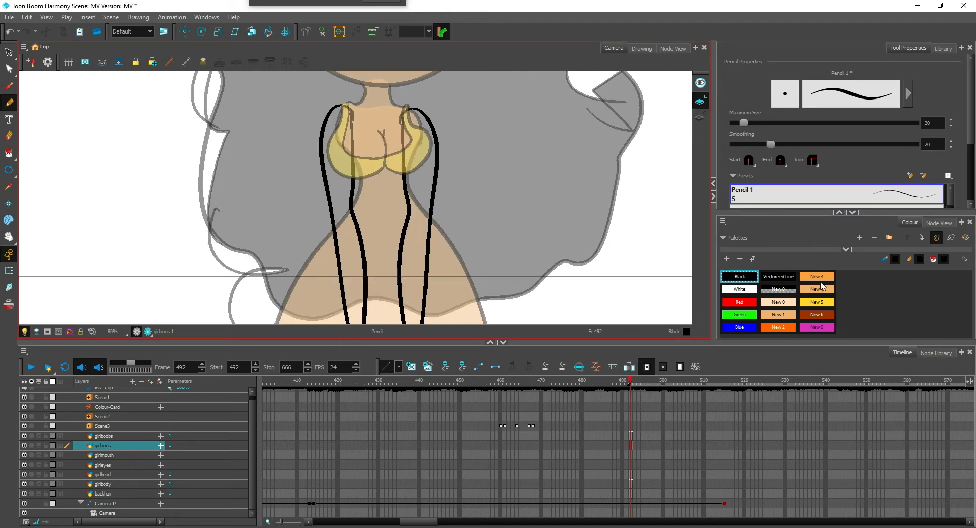
left_click(821, 286)
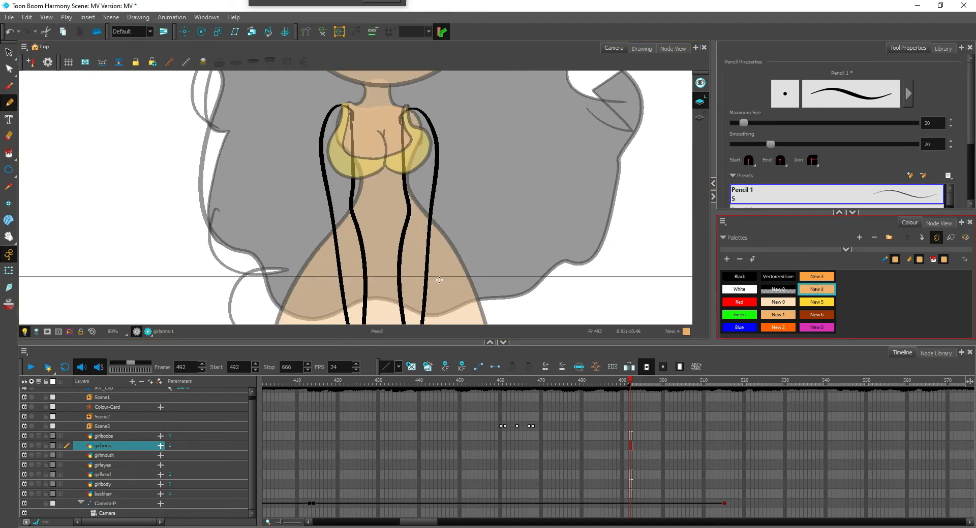
key("alt+i")
left_click(353, 277)
left_click(406, 283)
Preview the whole figure in render view to check how the coloured arms, top and head fit together
key("1")
key("1")
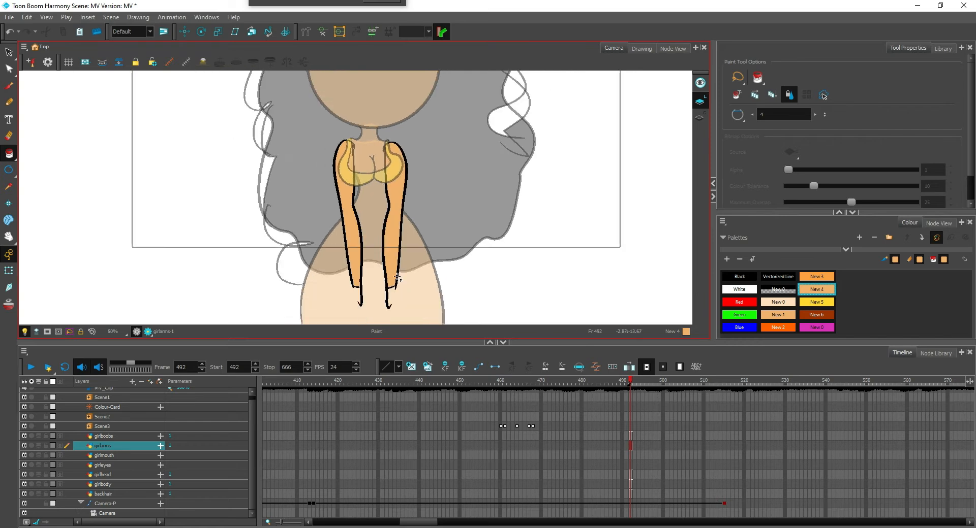
left_click_drag(259, 205, 231, 278)
key("1")
key("2")
left_click(147, 332)
key("1")
key("1")
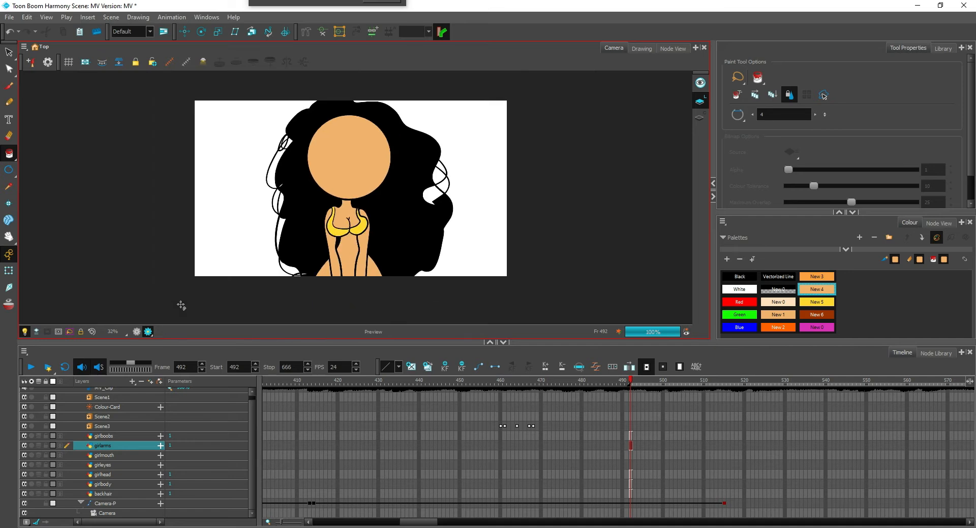
key("2")
key("2")
key("2")
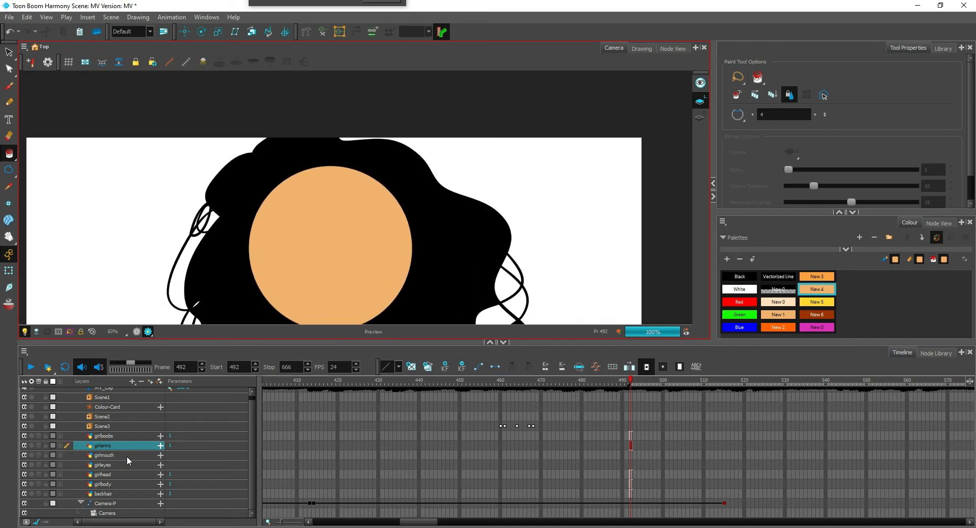
Review the earlier shots along the timeline, including frames 193 and 286, as a reference for the girl's face and hair
left_click(118, 473)
key("2")
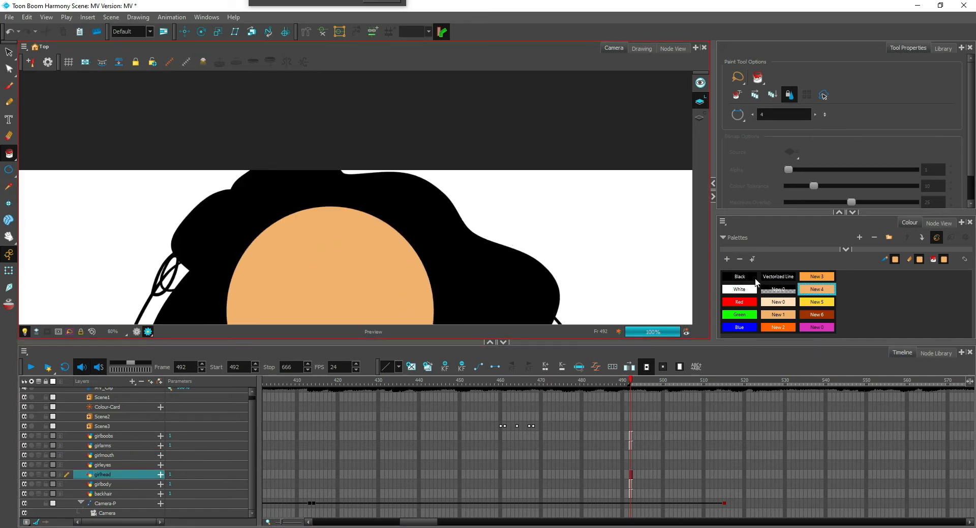
left_click_drag(374, 442, 461, 431)
key("1")
key("1")
key("1")
left_click(366, 437)
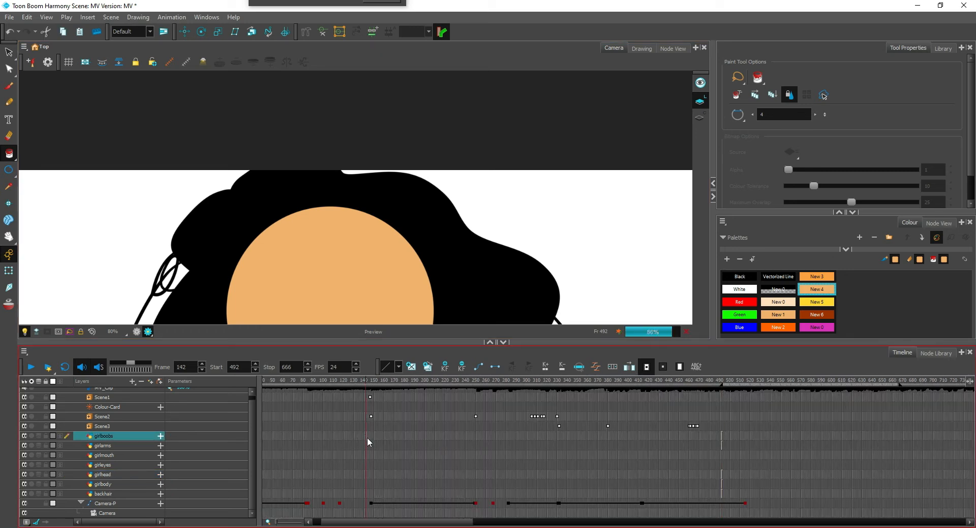
left_click_drag(460, 226, 505, 170)
key("1")
key("1")
key("1")
key("1")
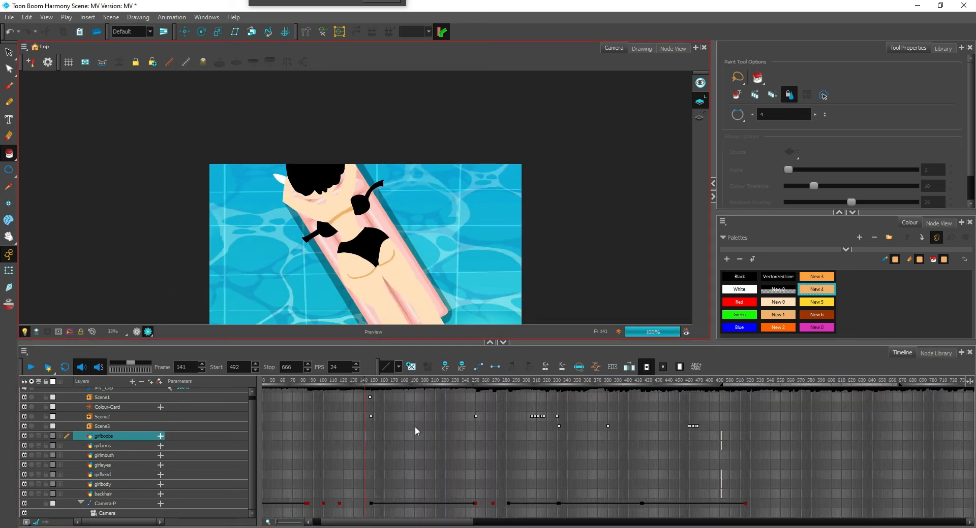
left_click(418, 427)
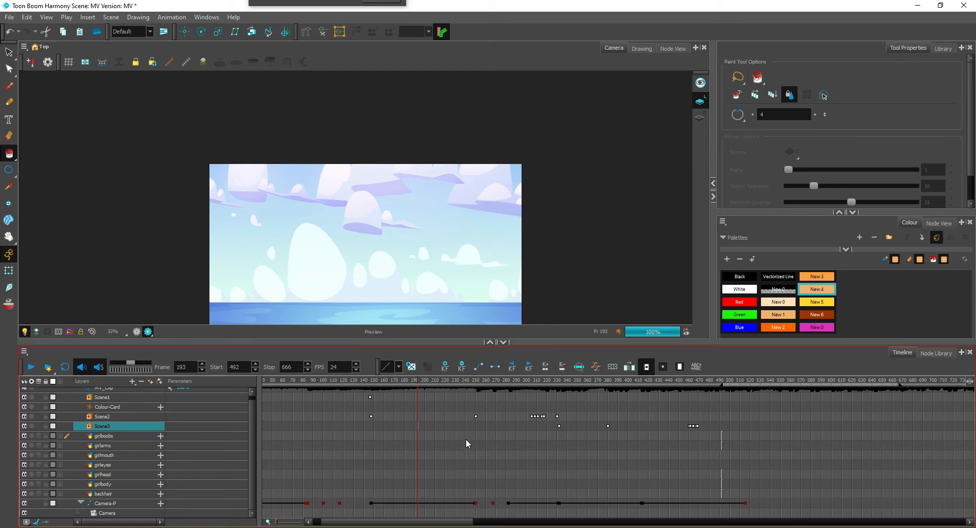
left_click(466, 437)
left_click(512, 445)
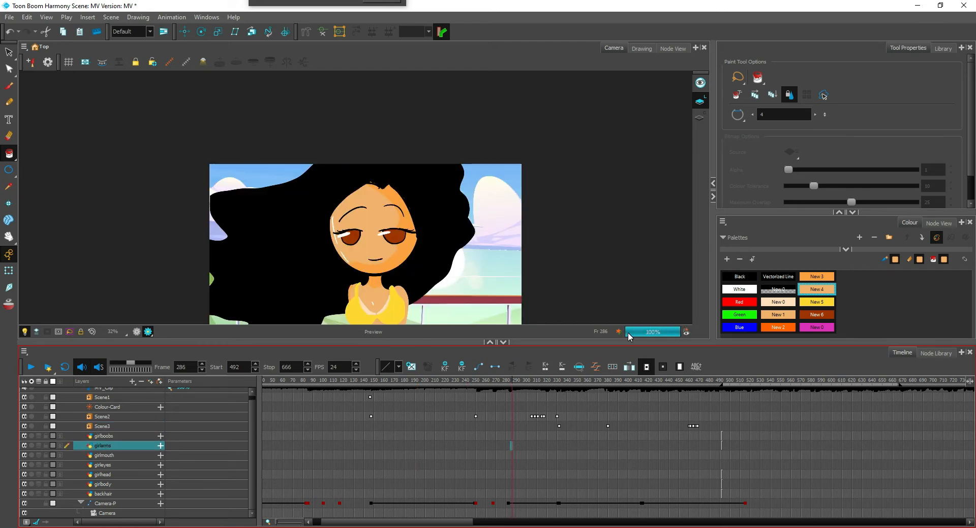
Return to frame 492 in OpenGL view and select the girlhead layer with the Pencil set to Black
left_click(721, 436)
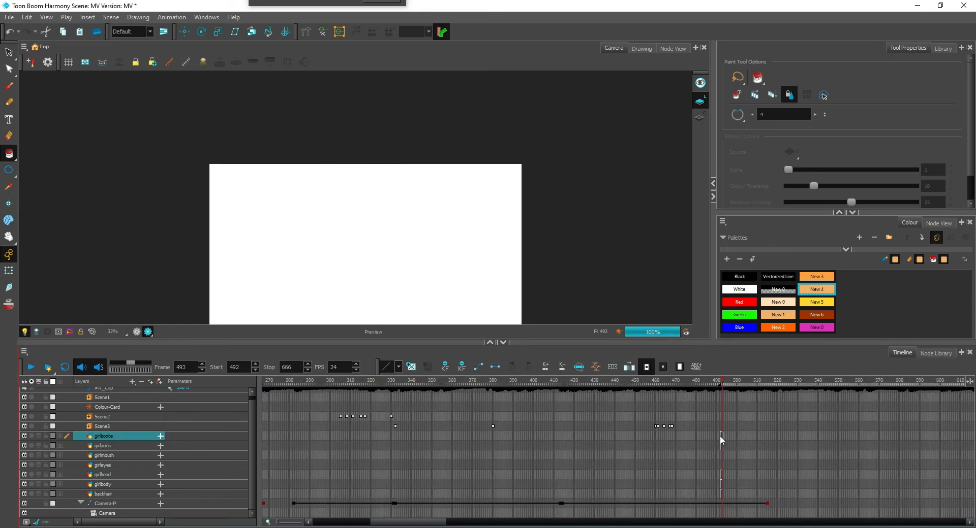
left_click(721, 436)
left_click(740, 278)
mouse_move(571, 219)
left_mouse_down()
mouse_move(556, 220)
mouse_move(551, 263)
left_mouse_up()
key("2")
key("2")
key("alt+slash")
left_click(136, 332)
key("2")
mouse_move(308, 277)
left_mouse_down()
mouse_move(375, 231)
mouse_move(410, 166)
left_mouse_up()
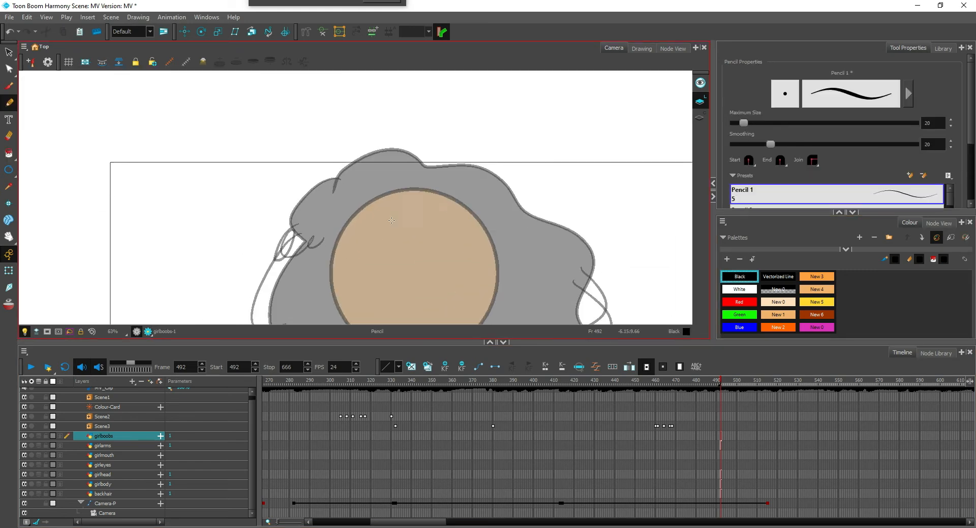
key("2")
left_click(113, 476)
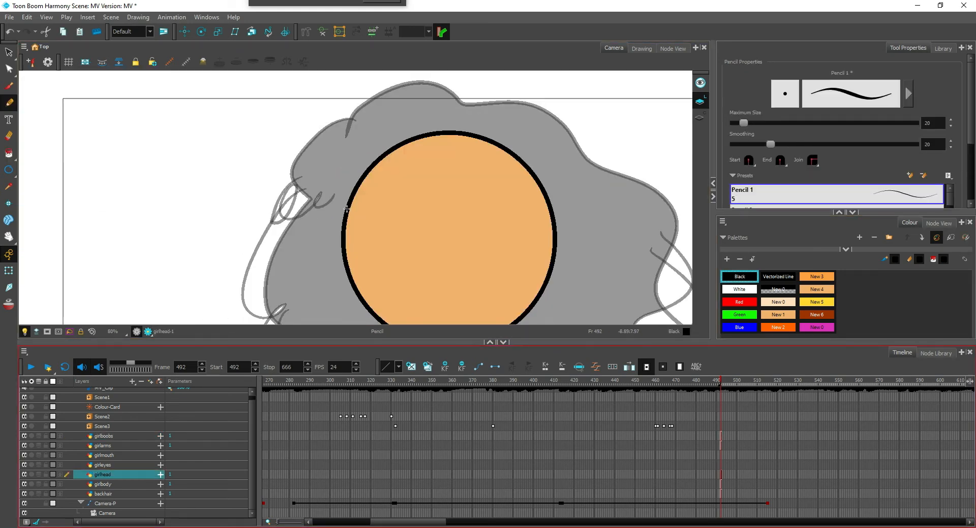
Draw a Black hairline with a central dip across the forehead and fill the head area above it with Black
mouse_move(347, 208)
left_mouse_down()
mouse_move(445, 189)
mouse_move(473, 207)
mouse_move(523, 187)
left_mouse_up()
key("ctrl+z")
left_click_drag(353, 197, 541, 191)
key("alt+i")
left_click(479, 180)
key("alt+slash")
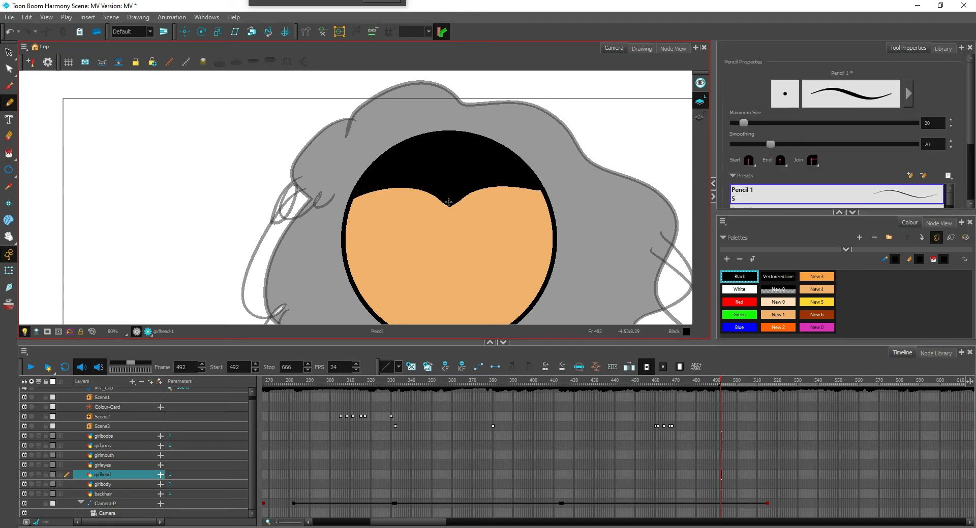
Draw a short Black hair strand at the central dip of the hairline
left_click_drag(448, 202, 428, 220)
key("2")
key("2")
key("2")
key("2")
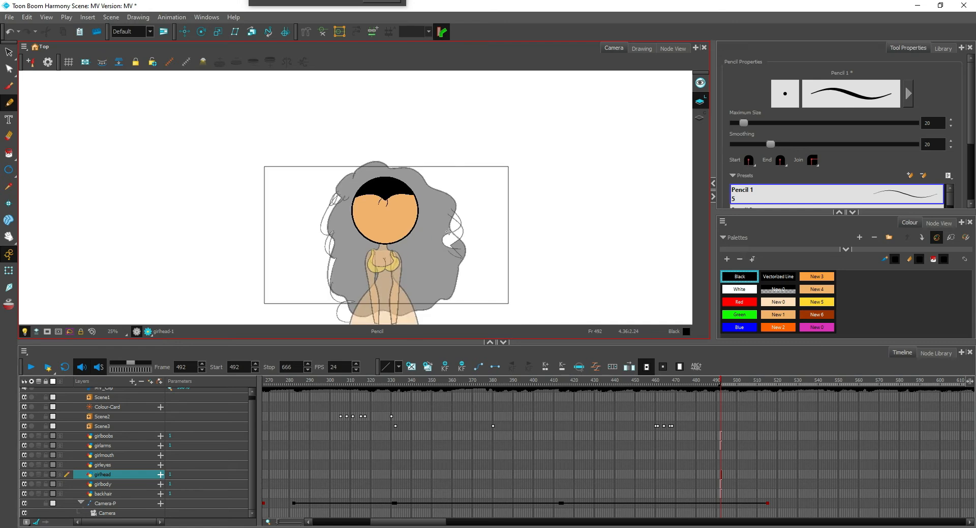
Preview the head in render view and undo the hair strand, the black forehead fill and the hairline
left_click(148, 331)
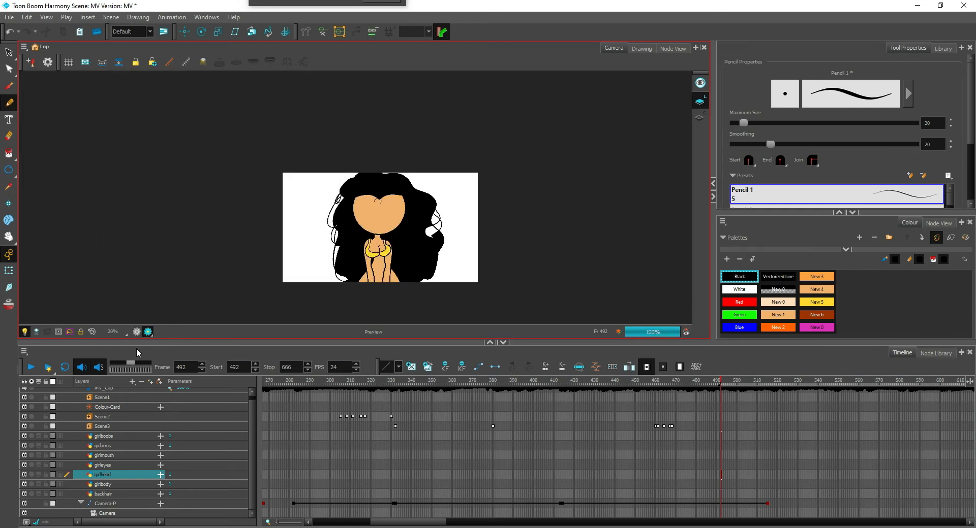
key("1")
key("1")
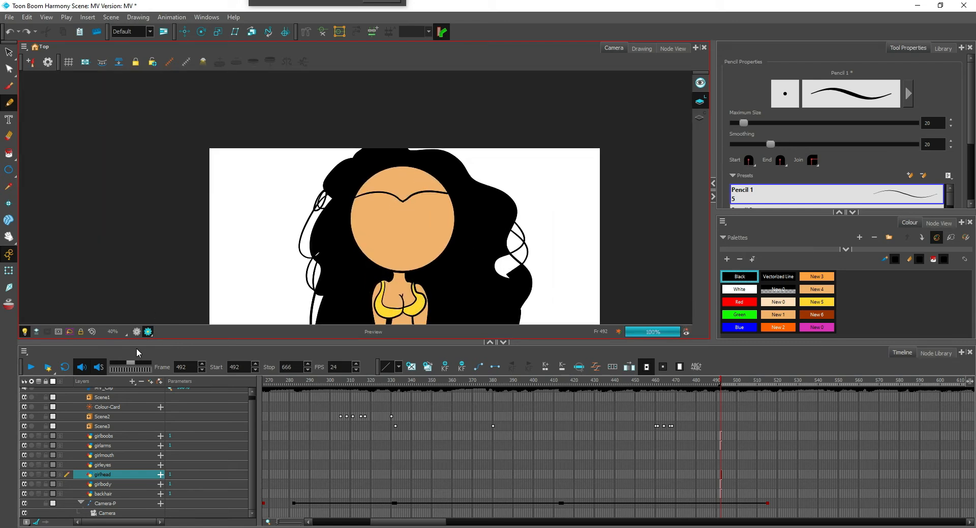
key("1")
key("1")
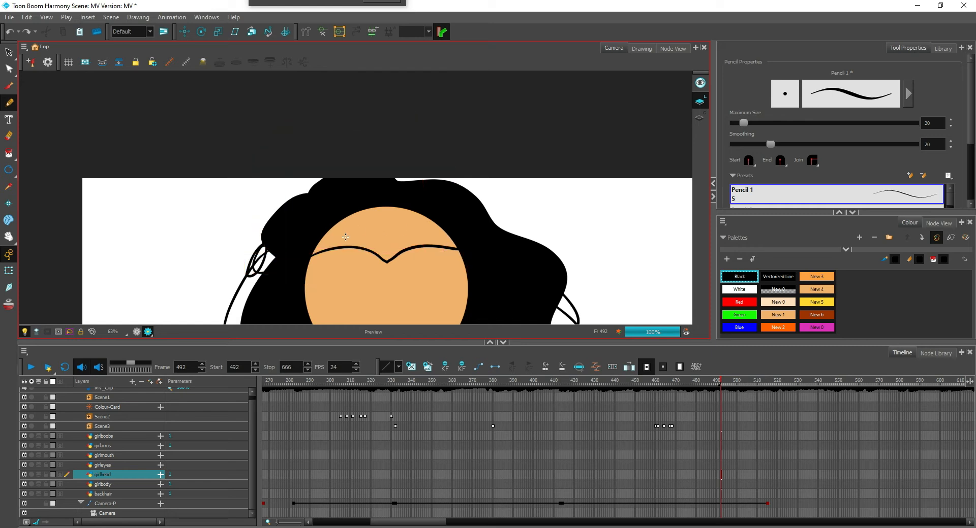
key("ctrl+z")
Redraw the dipped Black hairline across the upper face in render view and fill the area above it with Black
mouse_move(313, 255)
left_mouse_down()
mouse_move(395, 240)
mouse_move(355, 235)
mouse_move(458, 248)
left_mouse_up()
key("ctrl+z")
key("alt+i")
scroll(418, 241, "down", 6)
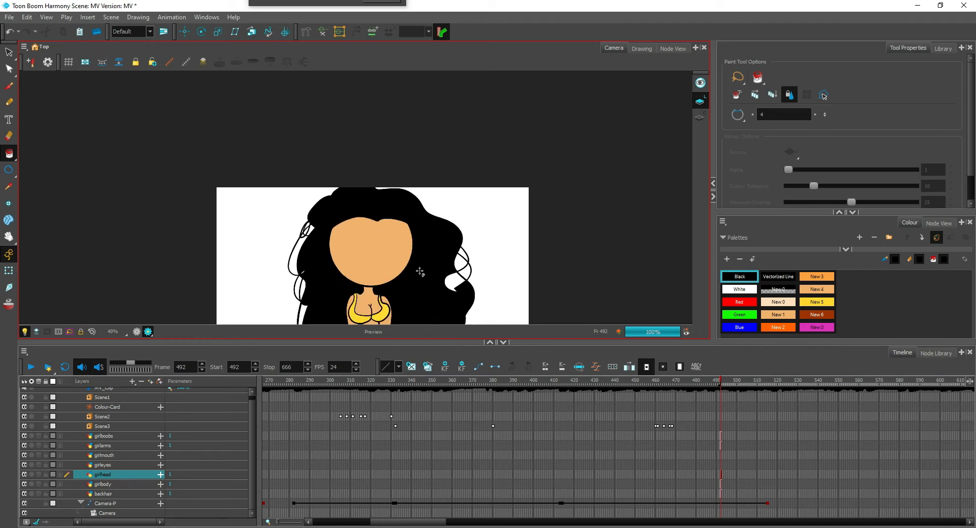
scroll(348, 311, "up", 4)
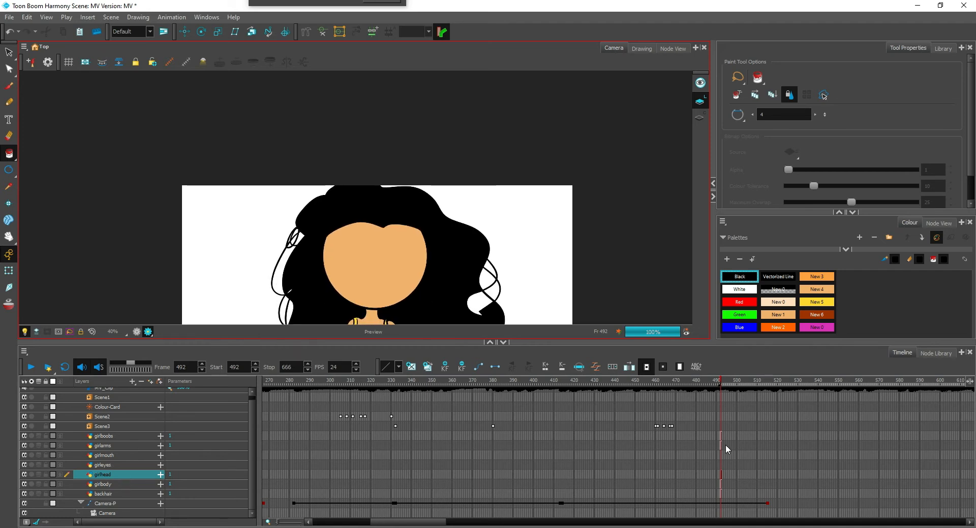
Try to fill the white gap inside the right-hand curls with Black on the girlbody layer
left_click(721, 465)
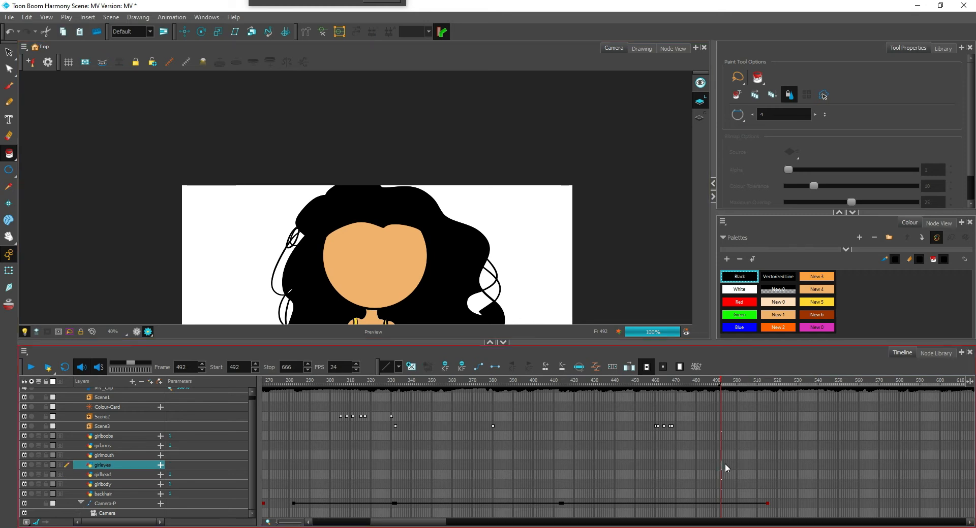
scroll(576, 241, "up", 1)
scroll(576, 242, "down", 2)
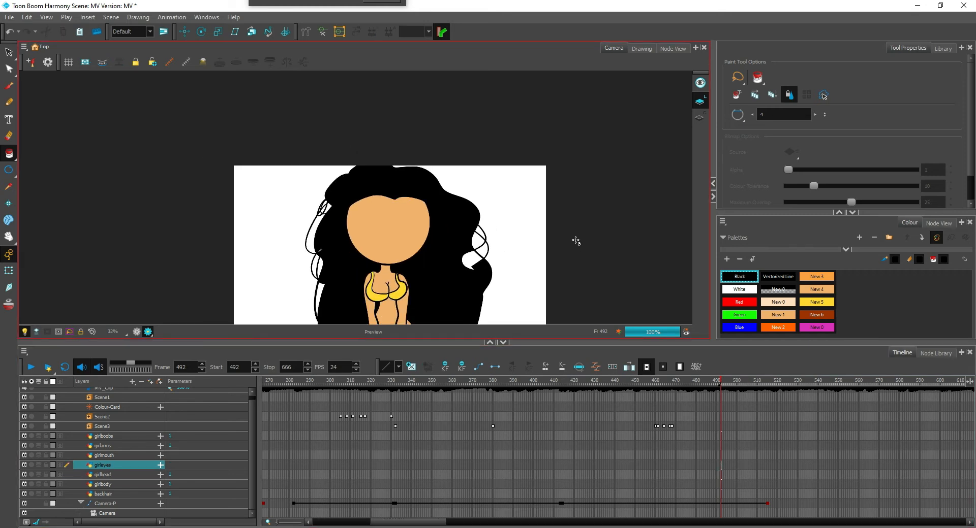
left_click(121, 485)
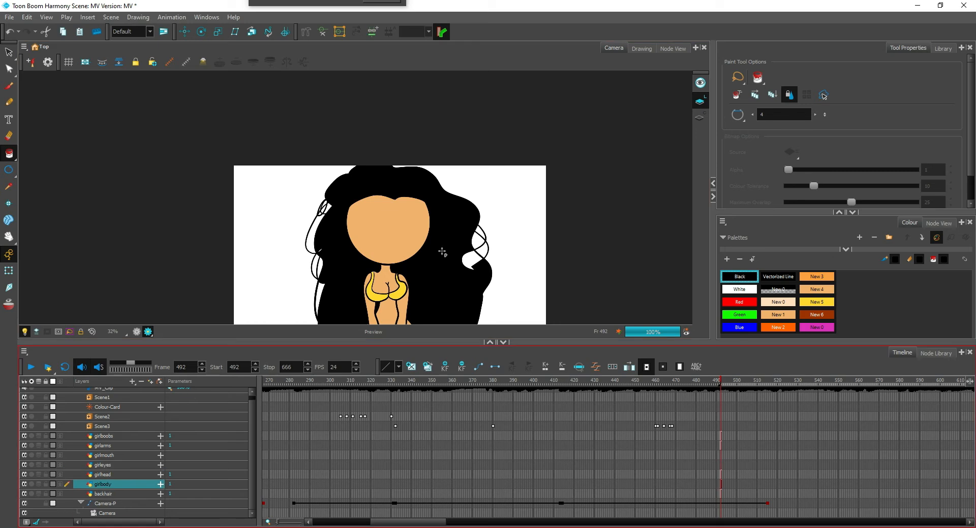
left_click(467, 250)
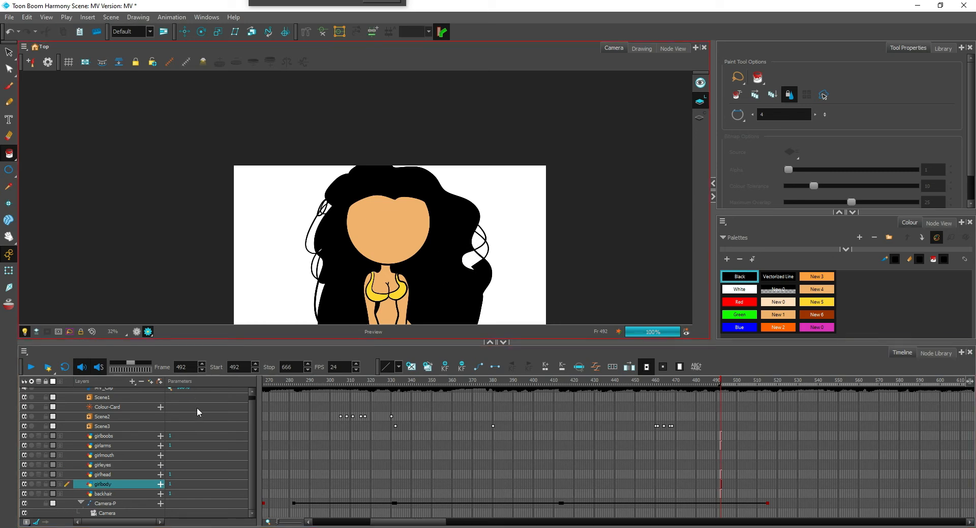
Fill the white gaps between the hair and its outer curls with Black on the backhair layer
left_click(125, 493)
left_click(474, 254)
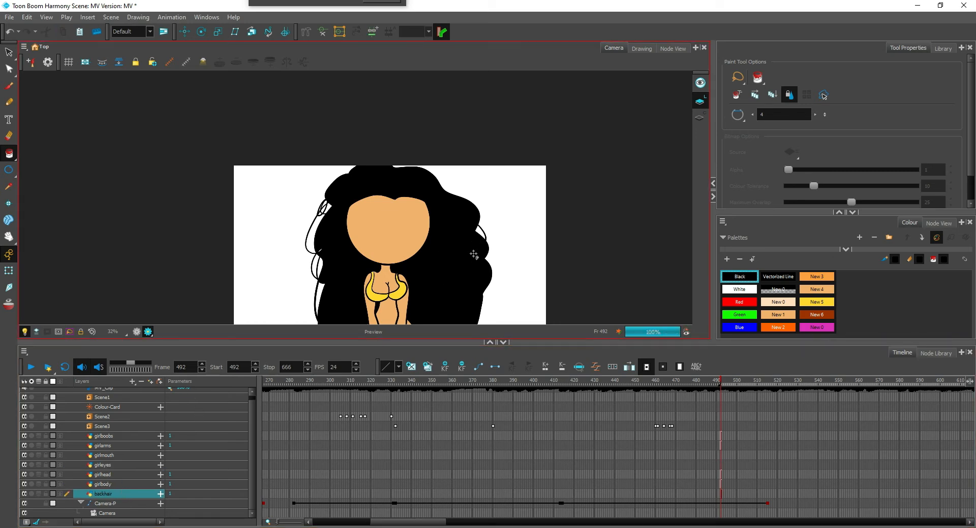
scroll(476, 253, "down", 4)
scroll(355, 274, "up", 3)
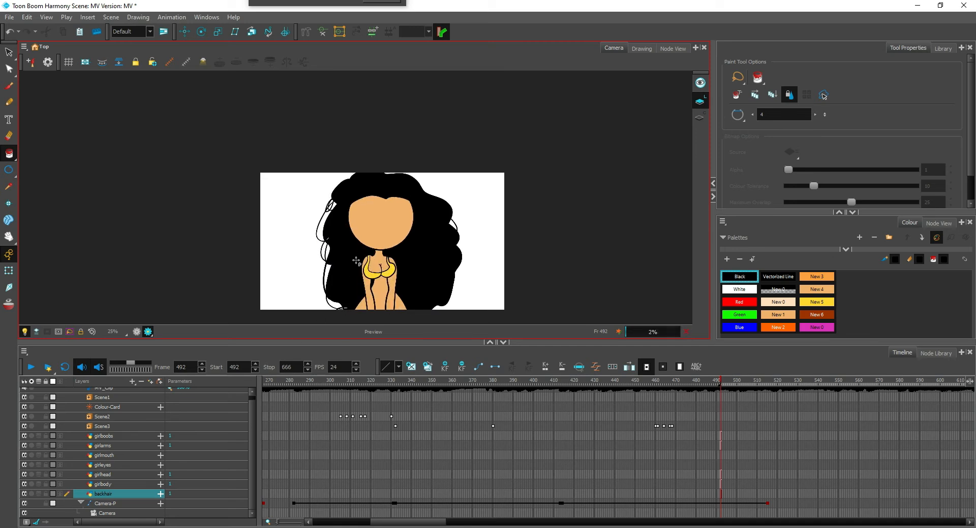
scroll(414, 205, "down", 1)
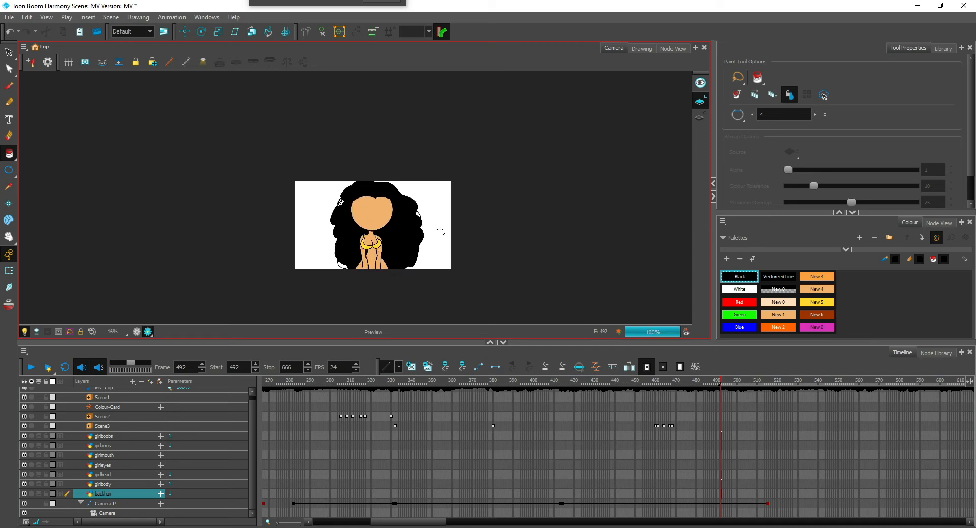
scroll(440, 231, "up", 3)
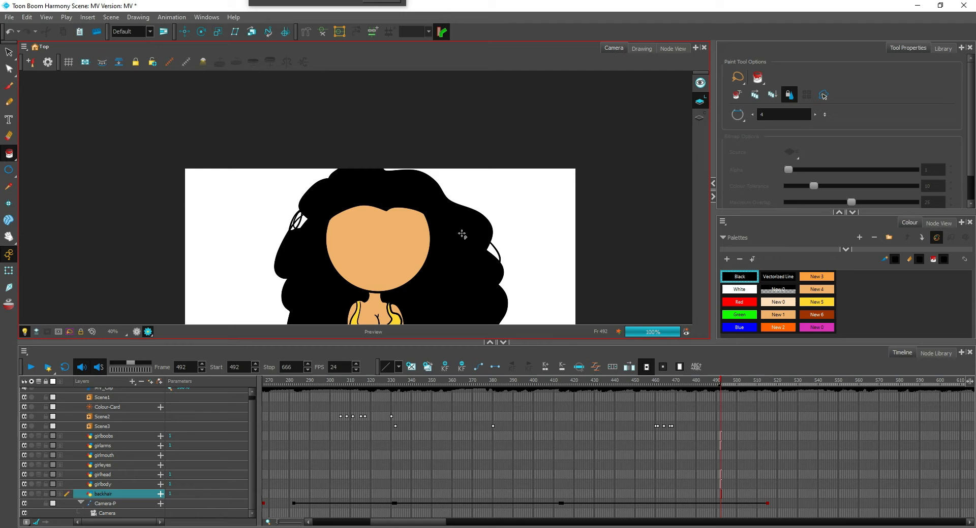
Draw two Black eyebrows with raised inner ends on the girleyes layer, one on each side of the upper face
scroll(408, 214, "up", 2)
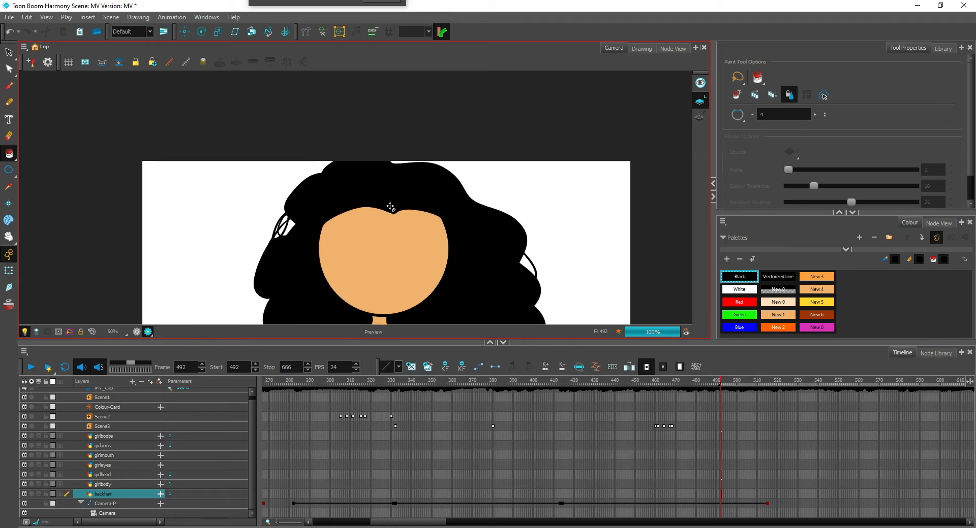
key("alt+slash")
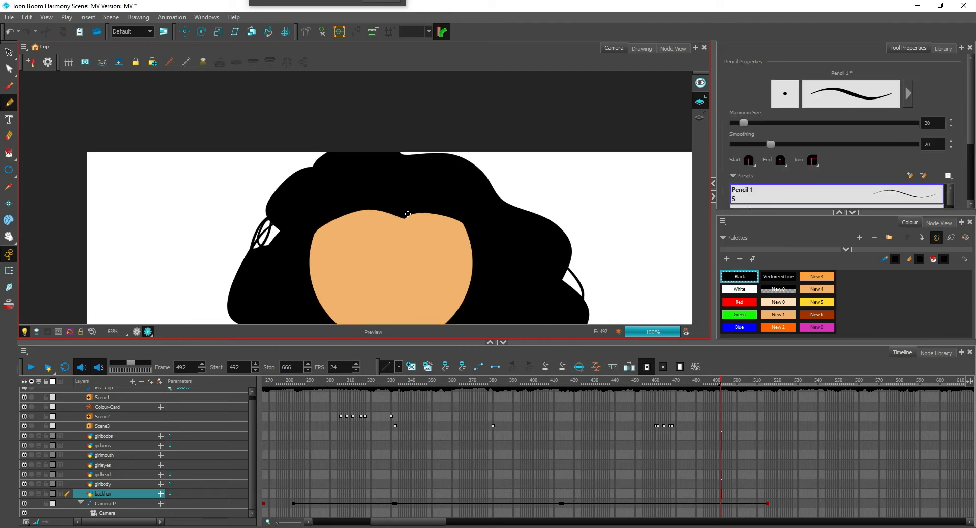
left_click(110, 465)
scroll(392, 257, "up", 4)
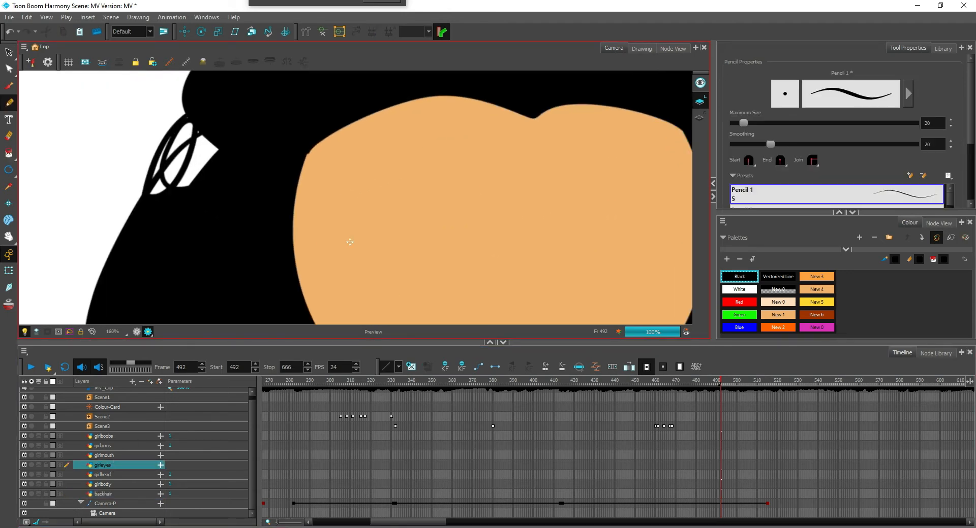
left_click_drag(326, 264, 466, 247)
key("ctrl+z")
left_click_drag(439, 195, 401, 209)
scroll(401, 209, "down", 2)
scroll(401, 209, "up", 1)
mouse_move(315, 215)
left_mouse_down()
mouse_move(398, 194)
mouse_move(407, 176)
left_mouse_up()
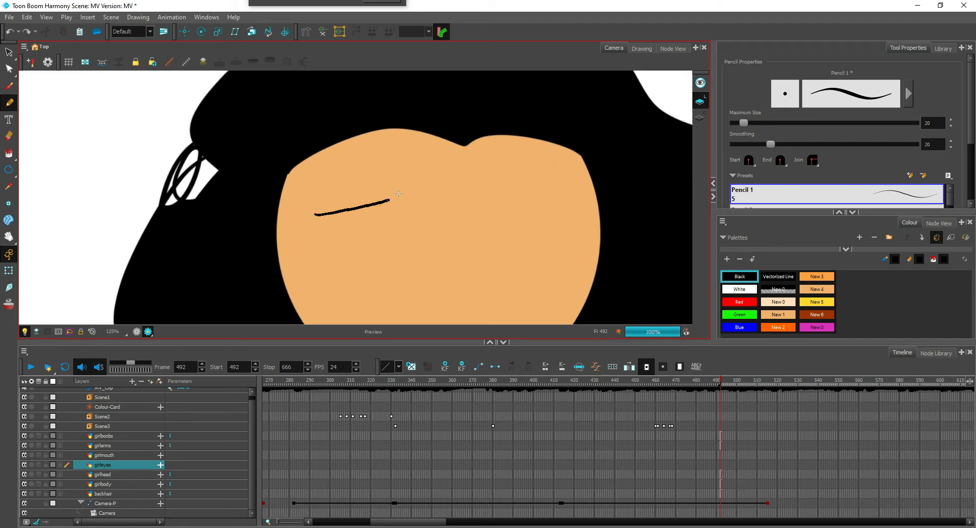
left_click_drag(481, 182, 575, 211)
Draw a tall Black oval eye below each eyebrow and fill both ovals with Black
mouse_move(339, 224)
left_mouse_down()
mouse_move(383, 284)
mouse_move(339, 225)
left_mouse_up()
mouse_move(518, 217)
left_mouse_down()
mouse_move(508, 286)
mouse_move(510, 224)
mouse_move(542, 244)
mouse_move(508, 216)
left_mouse_up()
key("ctrl+z")
key("alt+i")
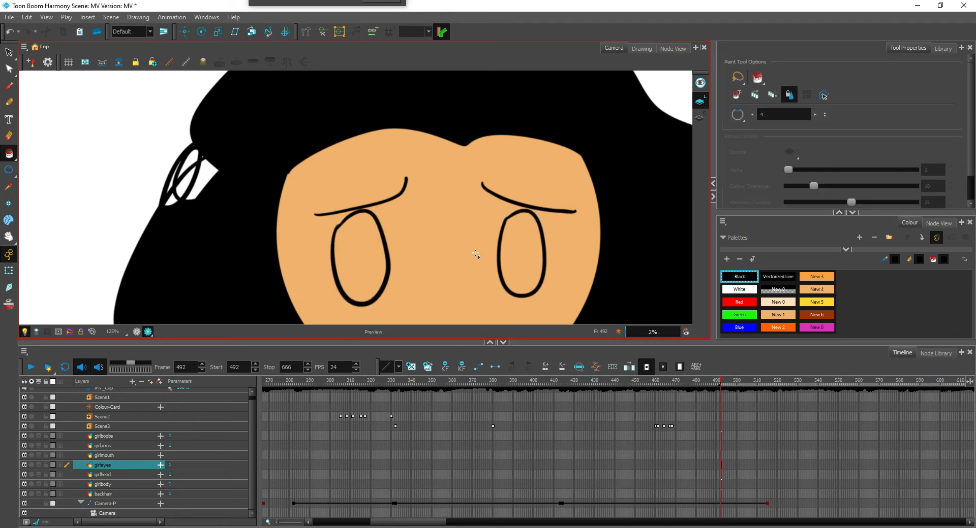
left_click(361, 259)
left_click(521, 254)
Add a small White pencil highlight to the upper left of each eye
left_click(738, 290)
key("alt+/")
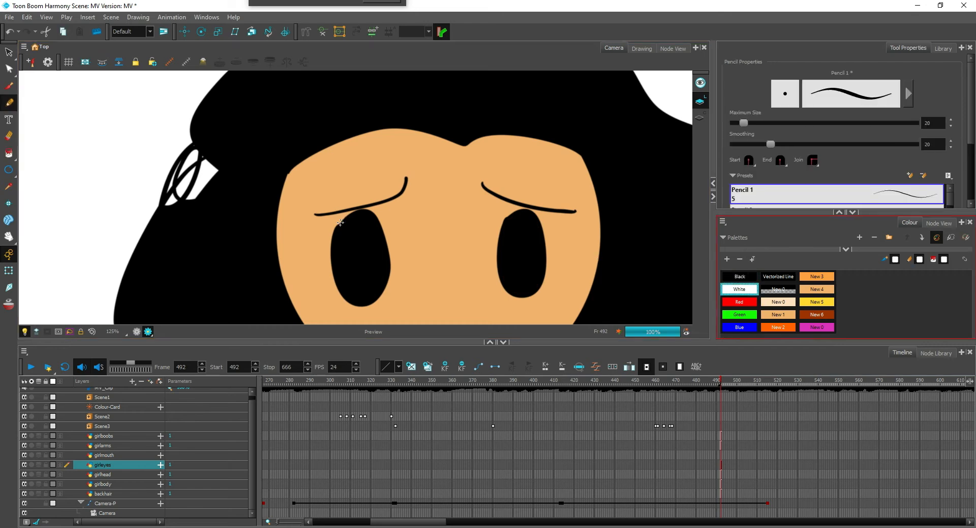
mouse_move(341, 224)
left_mouse_down()
mouse_move(363, 246)
mouse_move(349, 239)
left_mouse_up()
key("ctrl+z")
left_click_drag(505, 229, 521, 244)
scroll(508, 211, "down", 5)
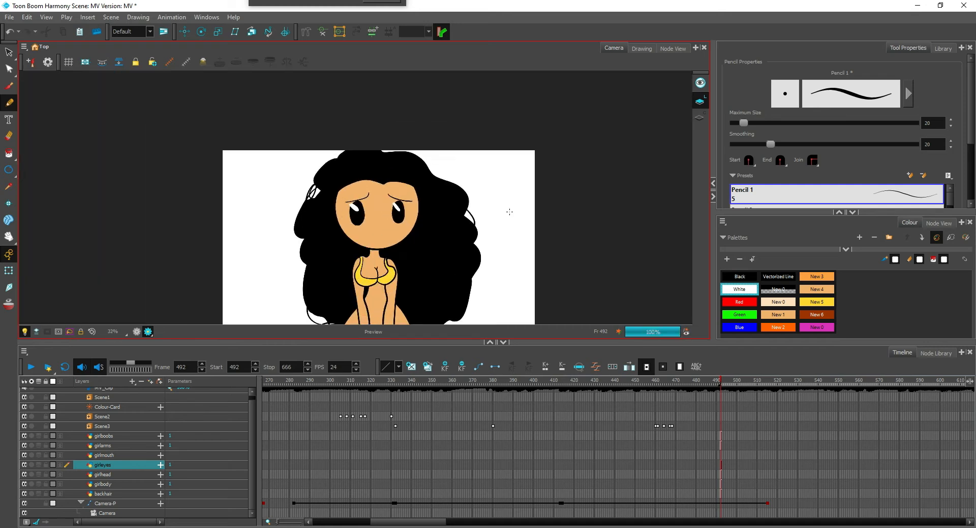
Examine the eyes, their White highlights and the rest of the rendered figure
scroll(465, 232, "up", 3)
left_click_drag(459, 187, 453, 187)
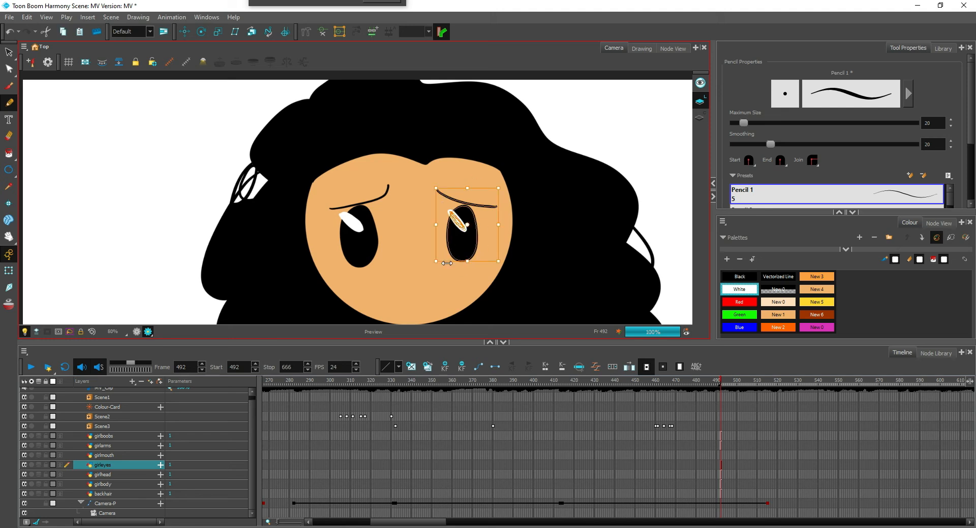
left_click_drag(436, 263, 454, 245)
scroll(496, 220, "down", 5)
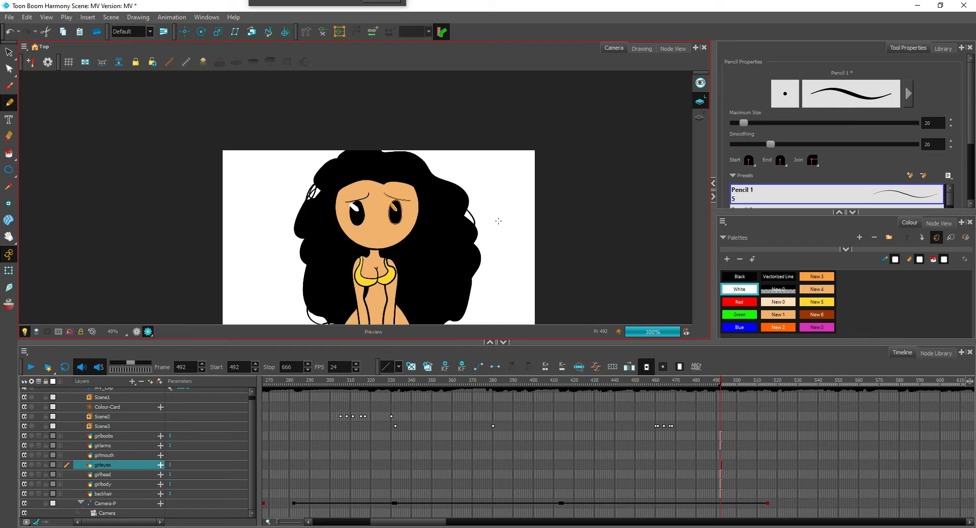
scroll(498, 221, "up", 2)
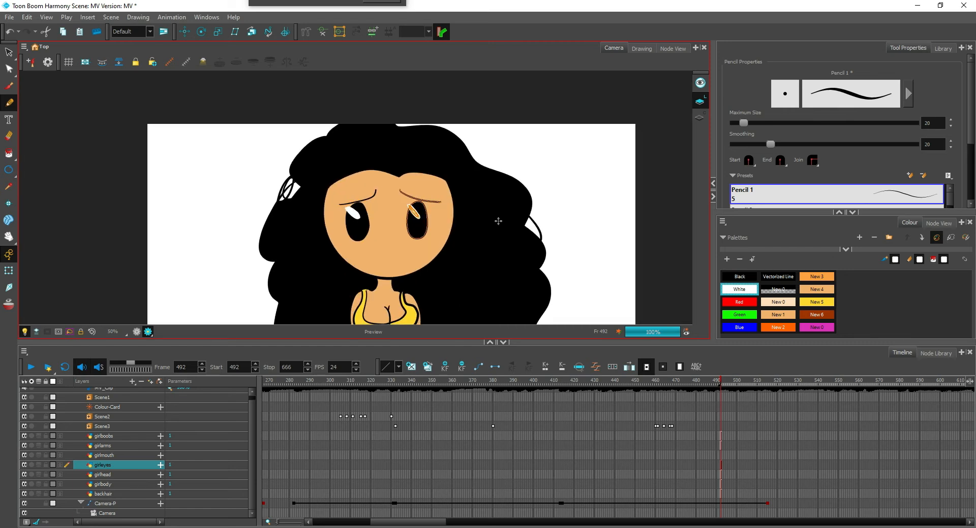
scroll(471, 232, "up", 2)
scroll(475, 218, "down", 3)
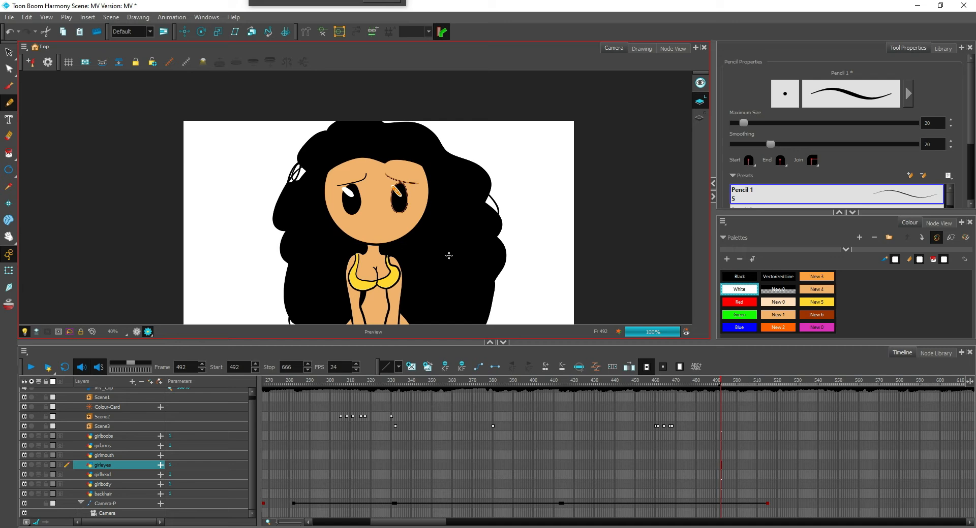
scroll(448, 255, "up", 1)
scroll(448, 255, "down", 2)
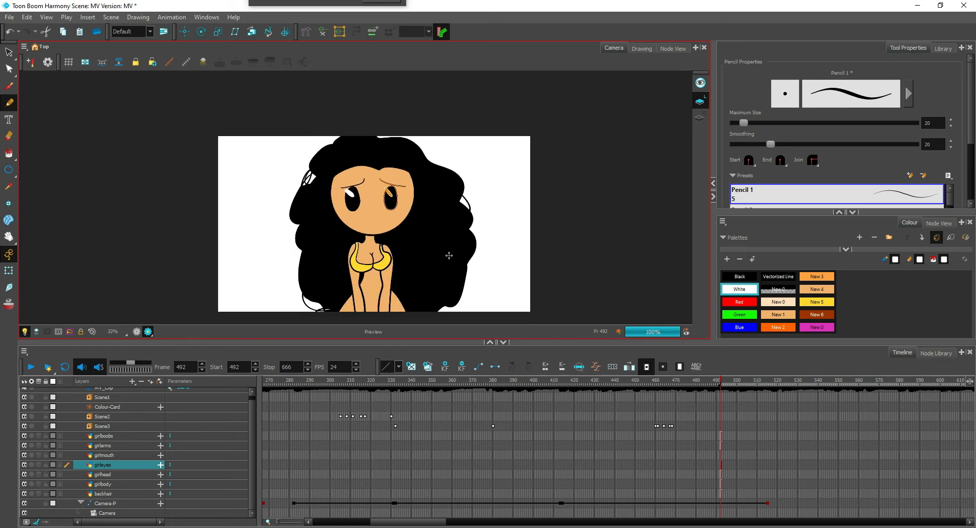
scroll(449, 256, "up", 2)
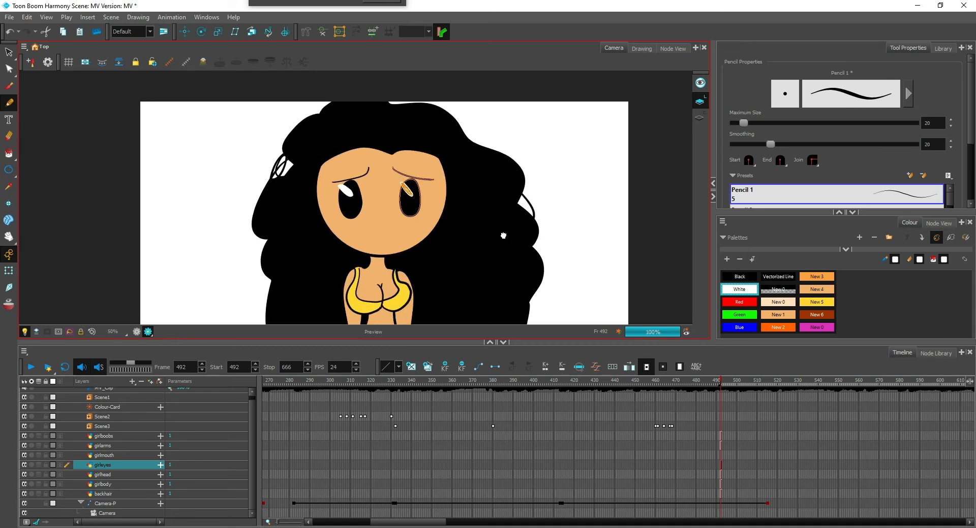
scroll(503, 236, "down", 2)
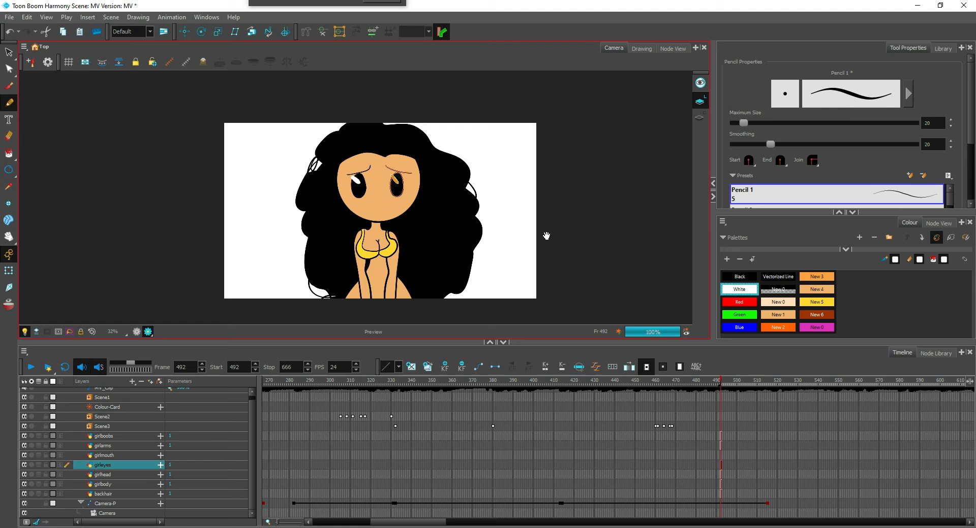
left_click_drag(547, 236, 490, 263)
scroll(541, 246, "up", 3)
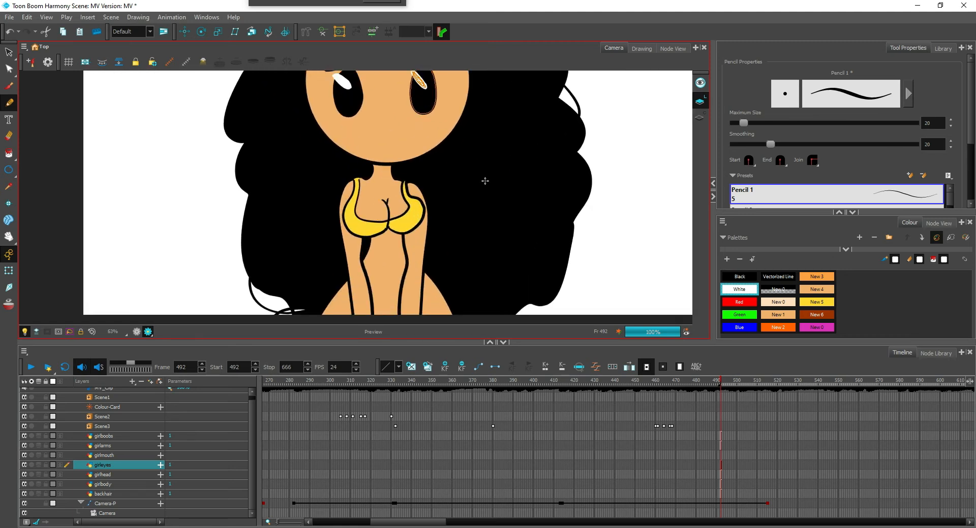
scroll(484, 180, "up", 1)
Leave the render view and delete the black circular outline around the face on the girlhead layer
left_click(137, 332)
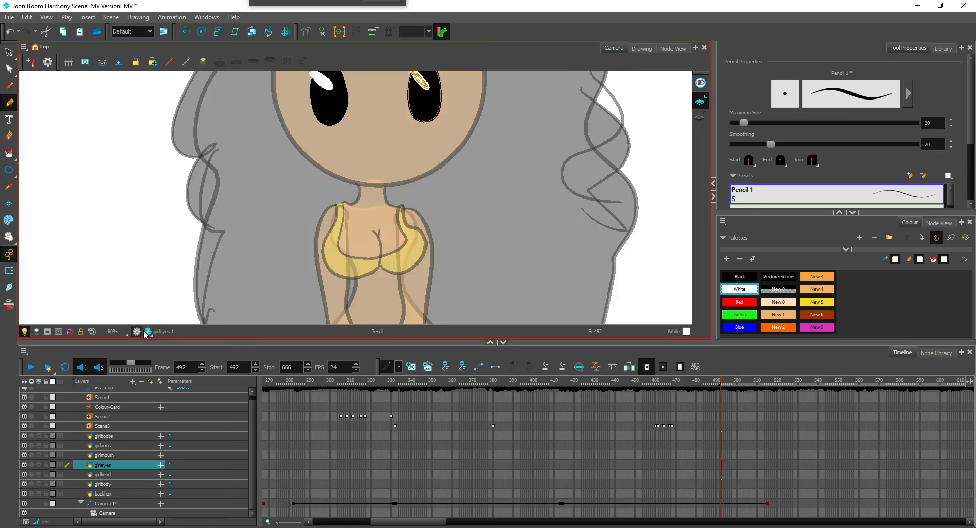
scroll(399, 242, "down", 2)
scroll(401, 243, "down", 1)
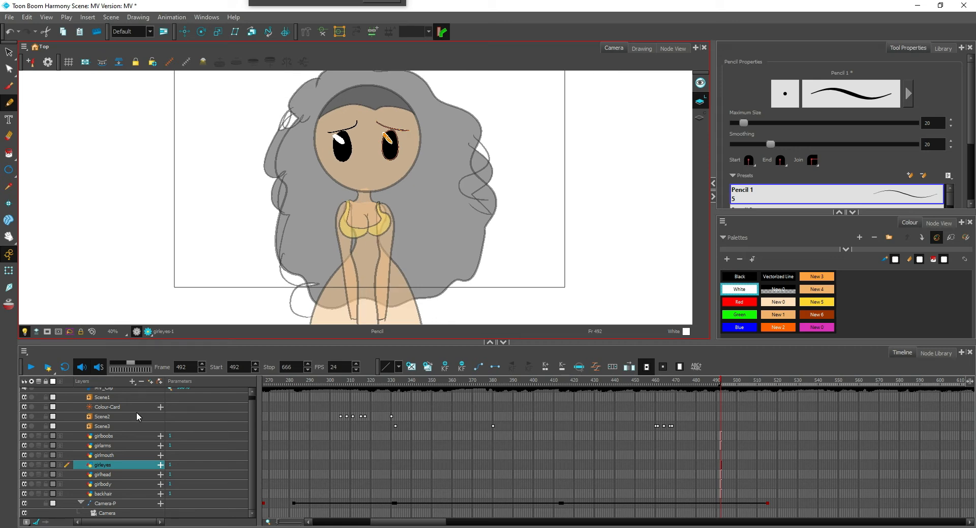
left_click(109, 475)
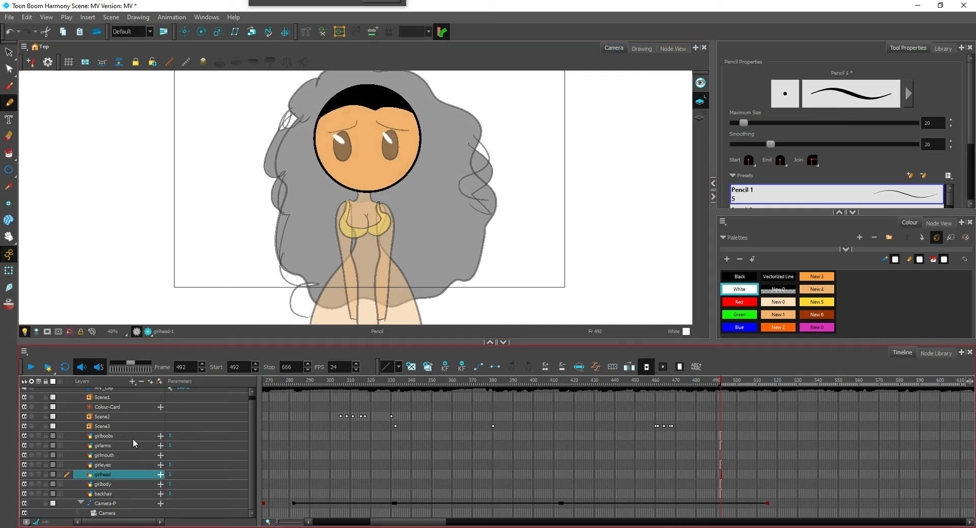
scroll(375, 271, "up", 3)
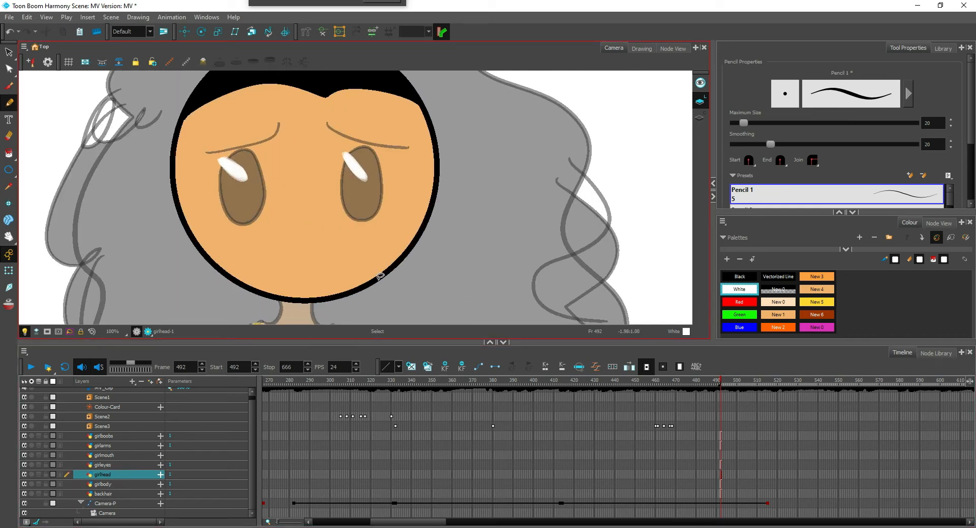
left_click(380, 275)
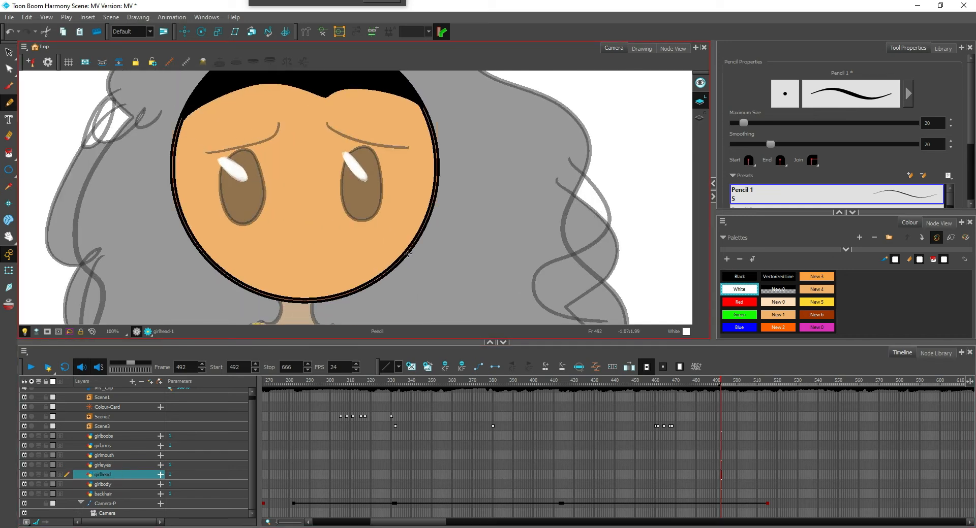
key("Delete")
left_click_drag(455, 181, 470, 258)
key("2")
key("2")
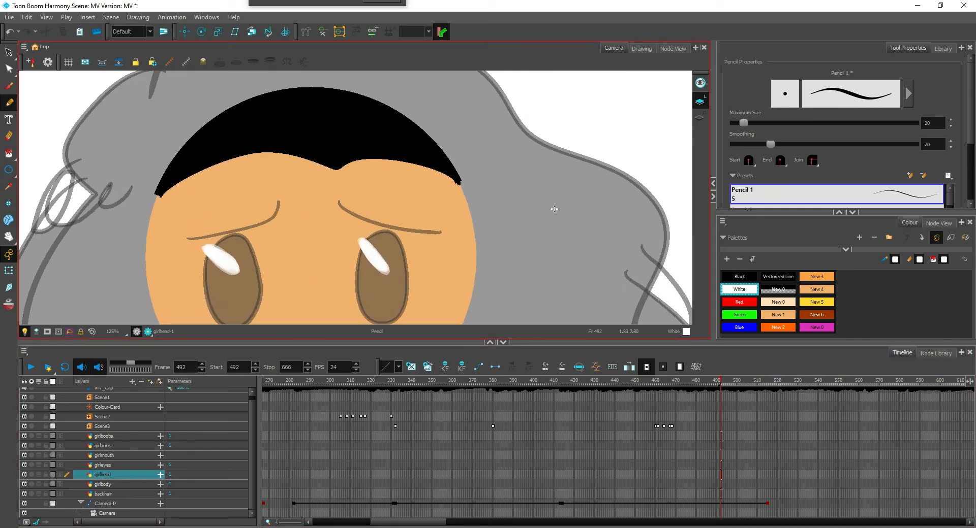
Extend the lower tips of the front hair along both sides of the face with Black pencil strokes
left_click(742, 278)
left_click_drag(484, 181, 591, 222)
key("2")
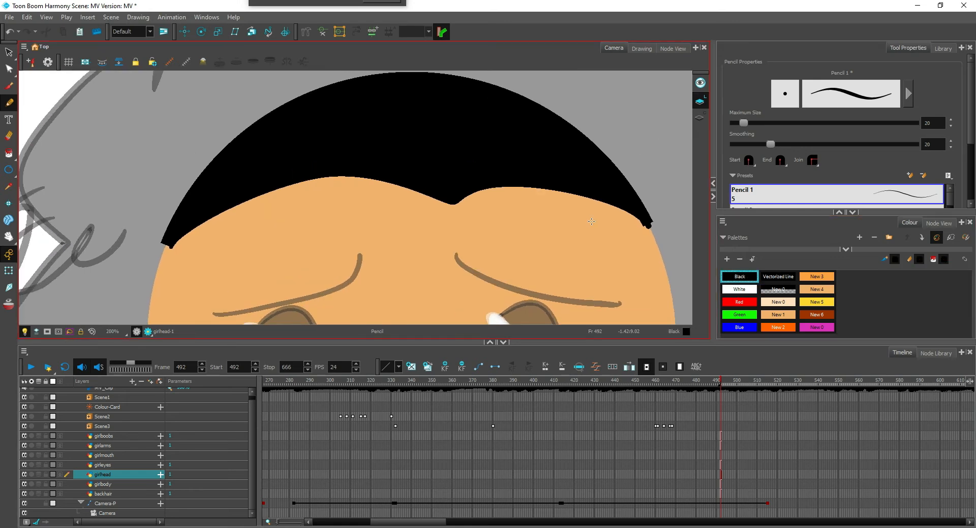
mouse_move(189, 224)
left_mouse_down()
mouse_move(278, 179)
mouse_move(247, 227)
left_mouse_up()
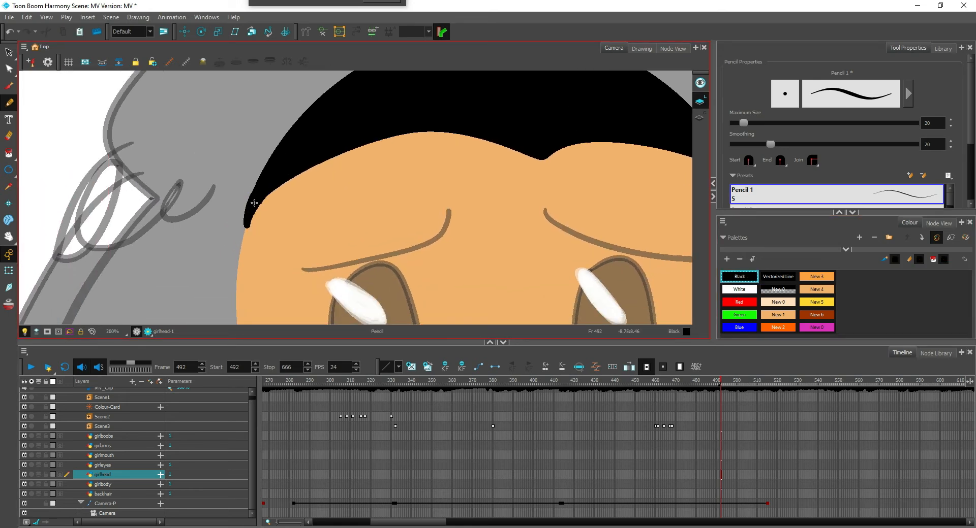
key("1")
key("1")
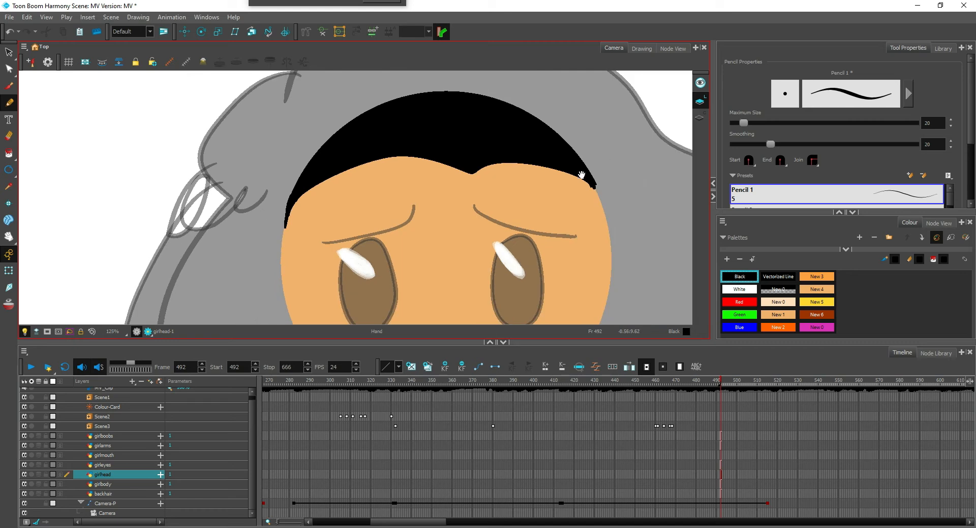
key("2")
mouse_move(582, 175)
left_mouse_down()
mouse_move(499, 211)
mouse_move(564, 250)
left_mouse_up()
key("1")
key("1")
key("1")
Switch back to the render view and examine the face, hair and torso outlines, with the girlbody layer selected
key("1")
key("1")
key("1")
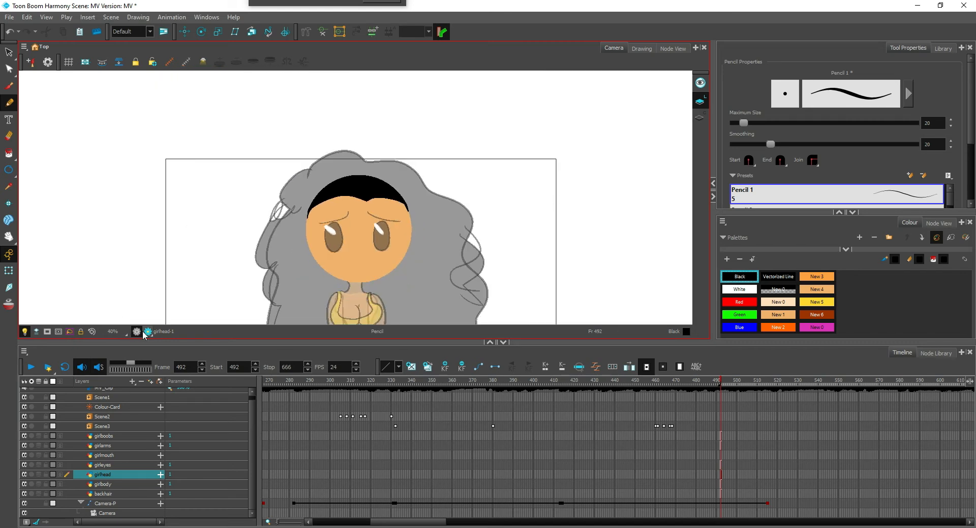
left_click(143, 331)
key("1")
key("1")
key("2")
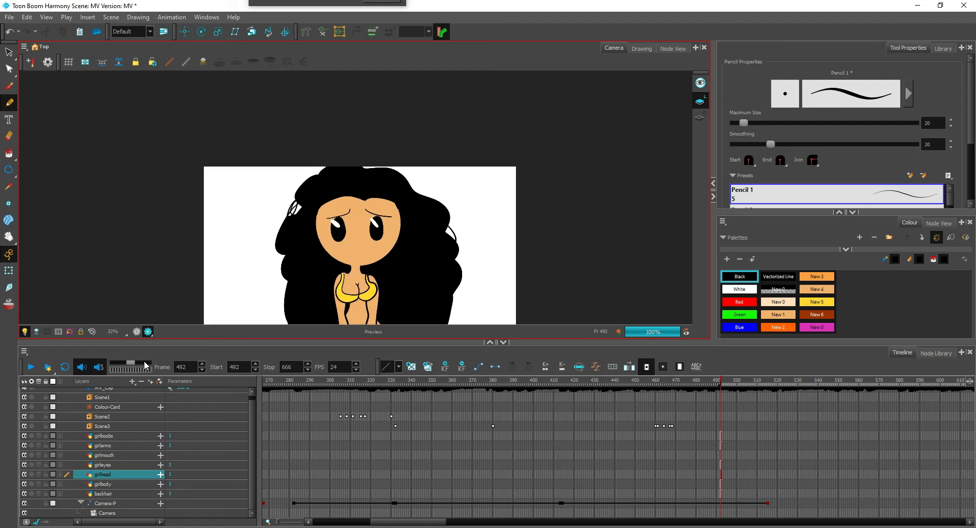
key("1")
key("1")
left_click_drag(410, 258, 435, 198)
key("2")
key("2")
key("2")
key("2")
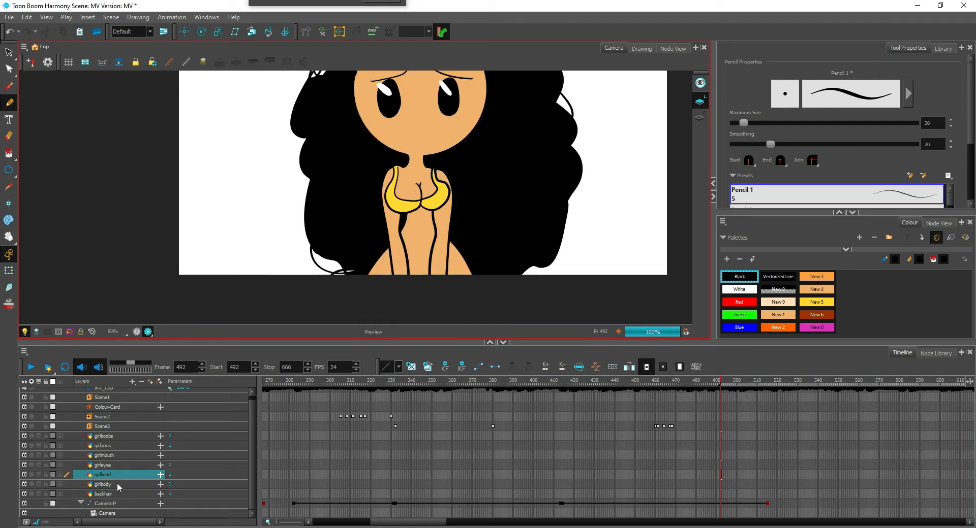
left_click(117, 483)
key("2")
key("2")
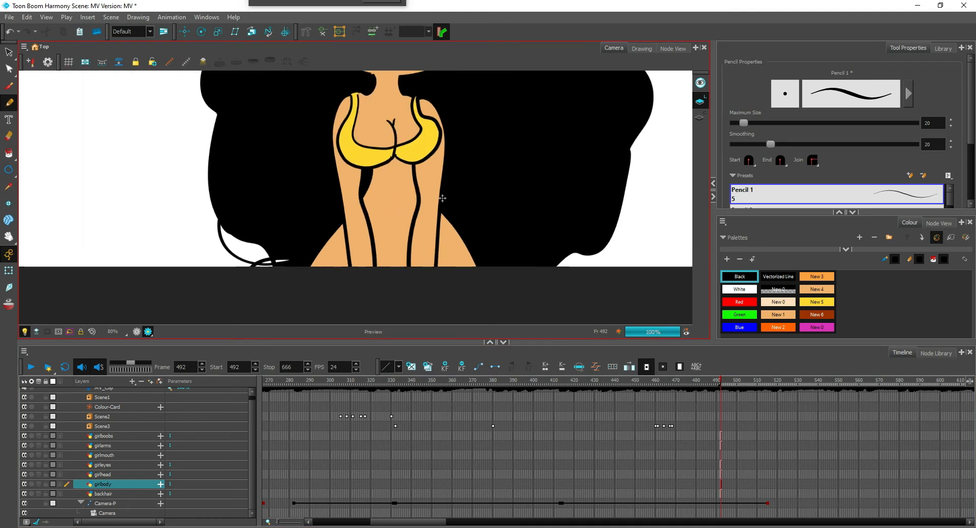
key("2")
key("2")
key("2")
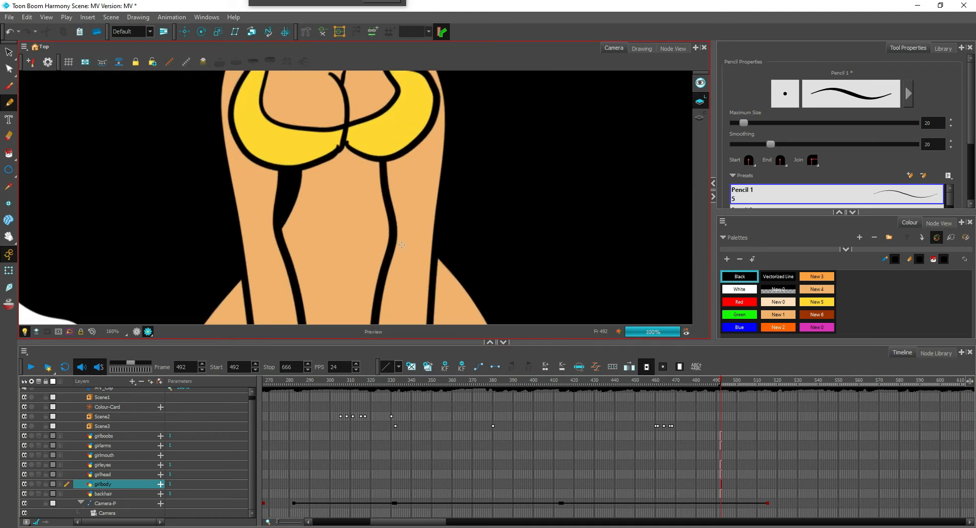
left_click_drag(402, 245, 394, 299)
Delete the outer and inner black outlines of the yellow top on the girlboobs layer
key("2")
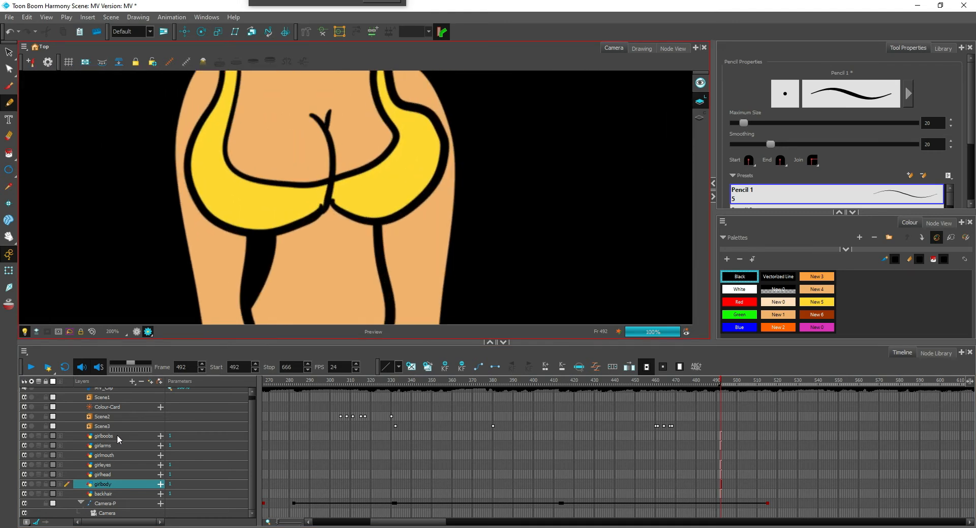
left_click(117, 436)
left_click_drag(327, 232, 337, 284)
key("2")
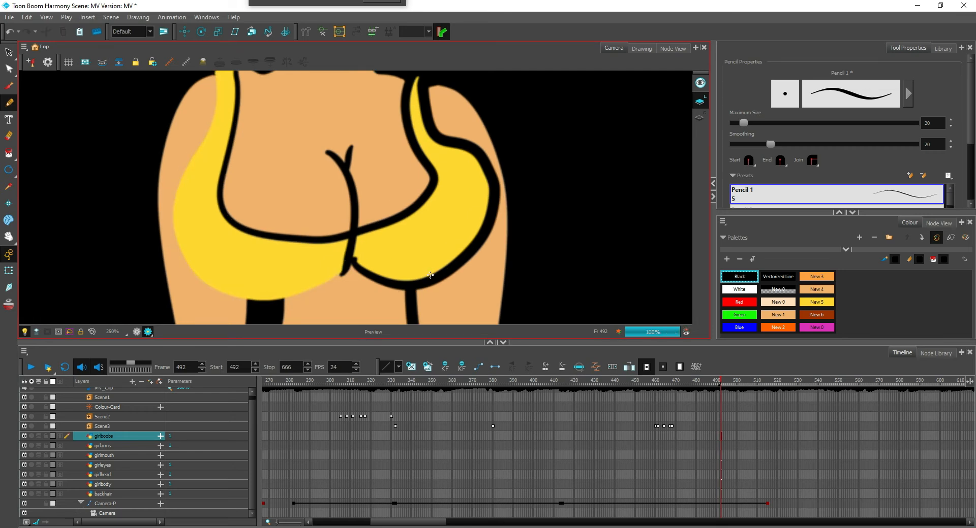
key("ctrl+z")
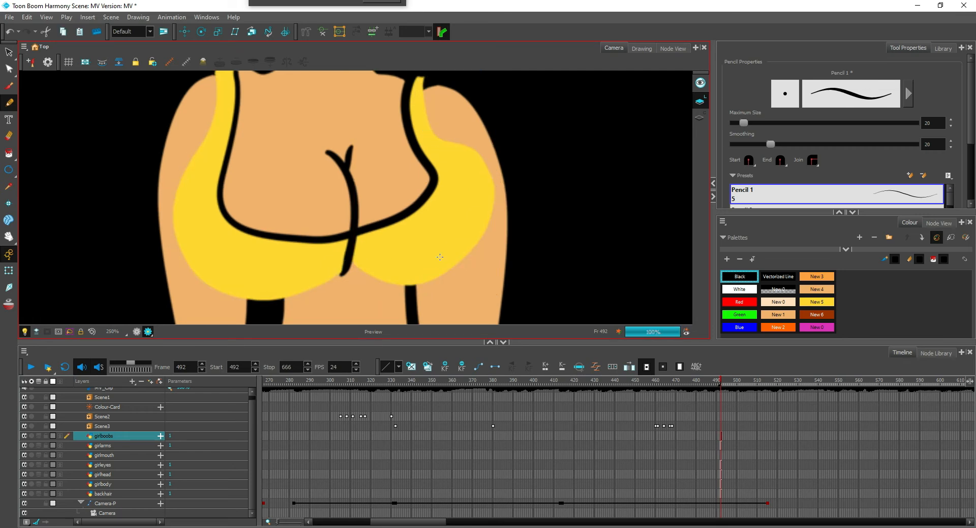
left_click_drag(441, 258, 420, 324)
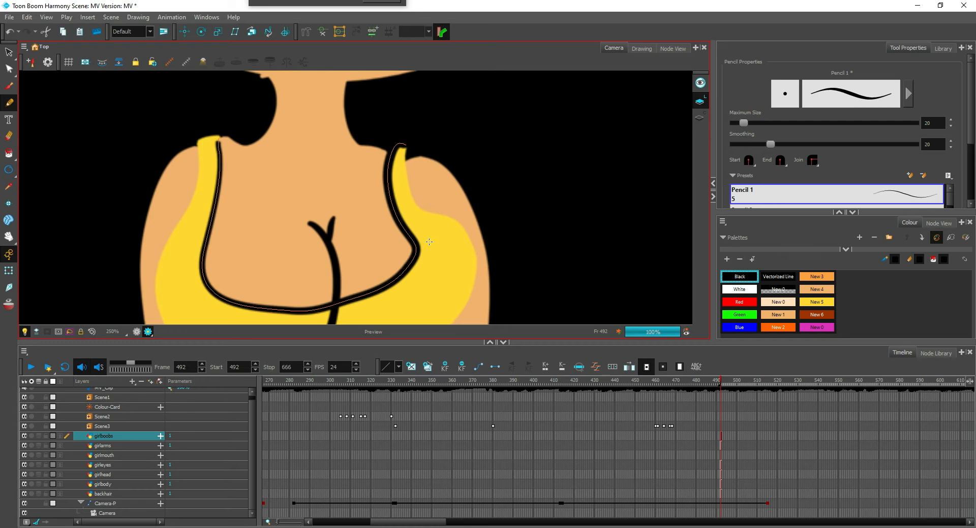
key("ctrl+z")
key("1")
scroll(486, 220, "down", 2)
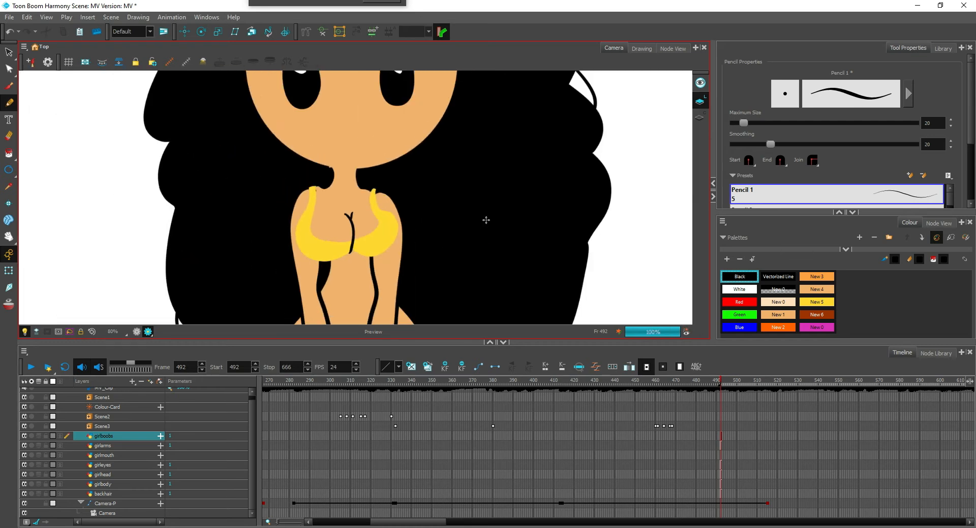
scroll(486, 220, "up", 3)
left_click(349, 288, "ctrl")
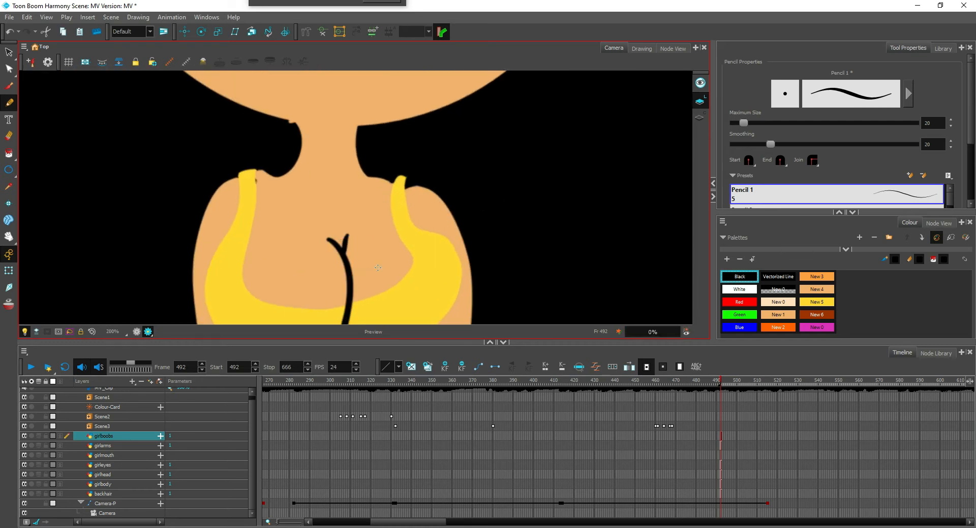
key("Delete")
key("ctrl+z")
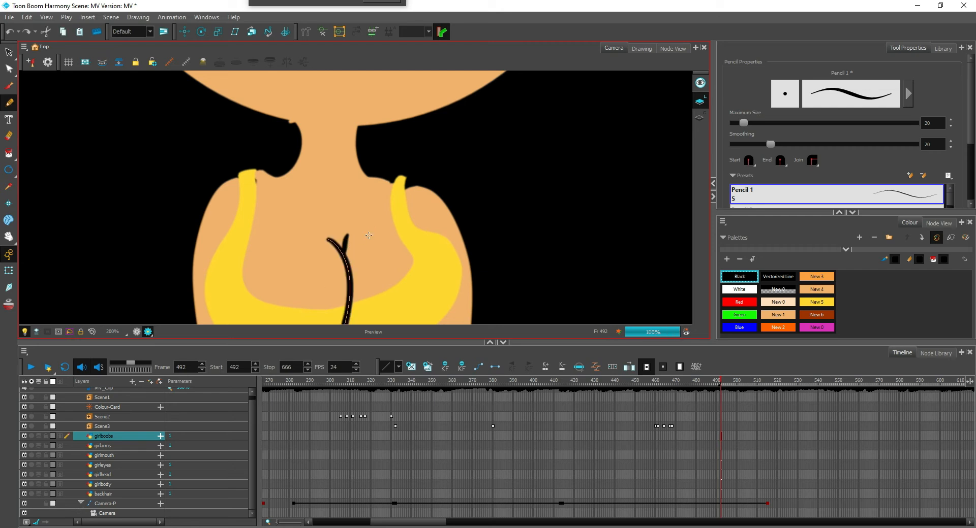
scroll(406, 250, "up", 2)
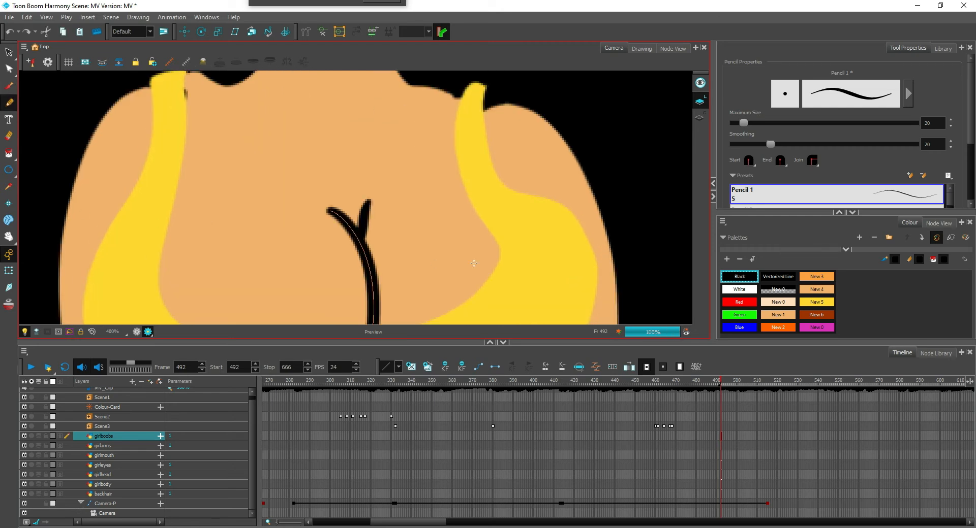
left_click_drag(395, 242, 407, 201)
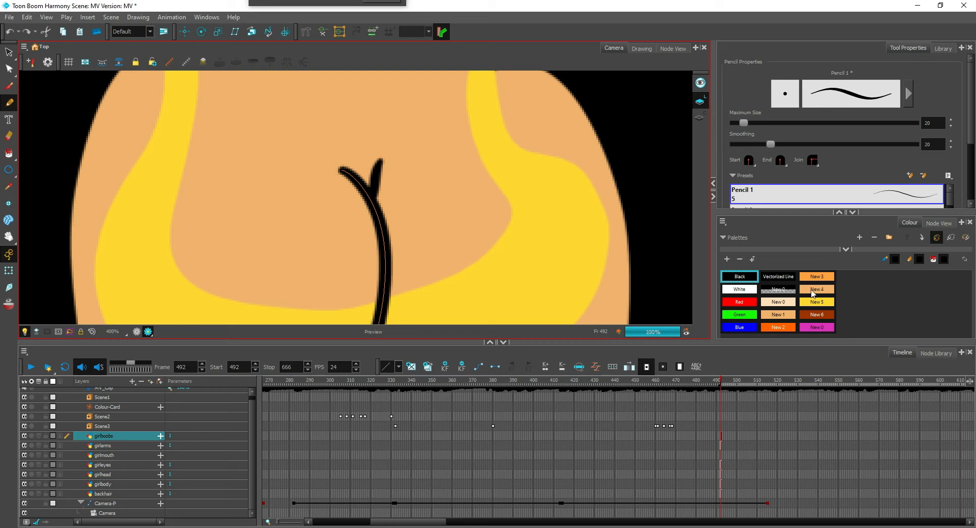
Cut the black centre chest line at the neckline with a size 14 eraser and paint both upper strokes New 3
left_click(822, 276)
left_click_drag(393, 268, 437, 236)
key("alt+i")
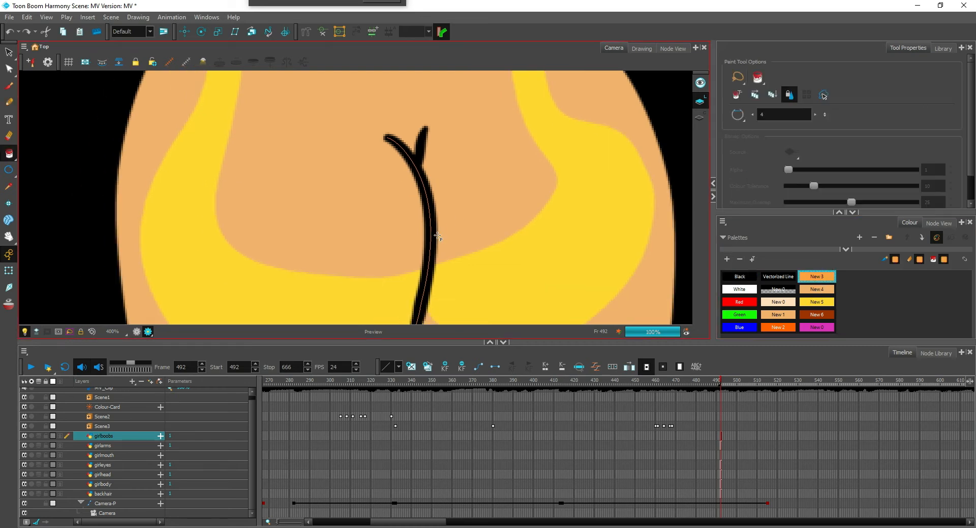
scroll(453, 244, "down", 3)
key("ctrl+z")
scroll(463, 245, "up", 2)
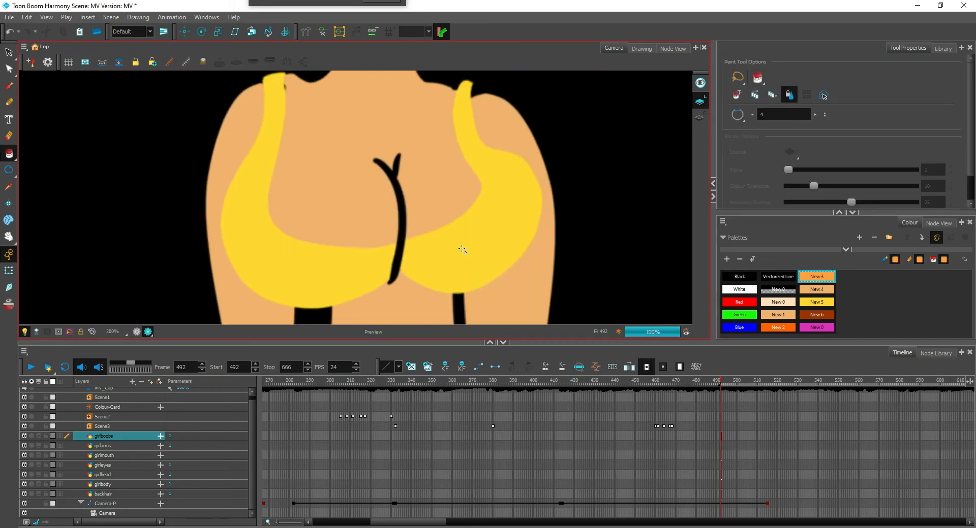
key("alt+e")
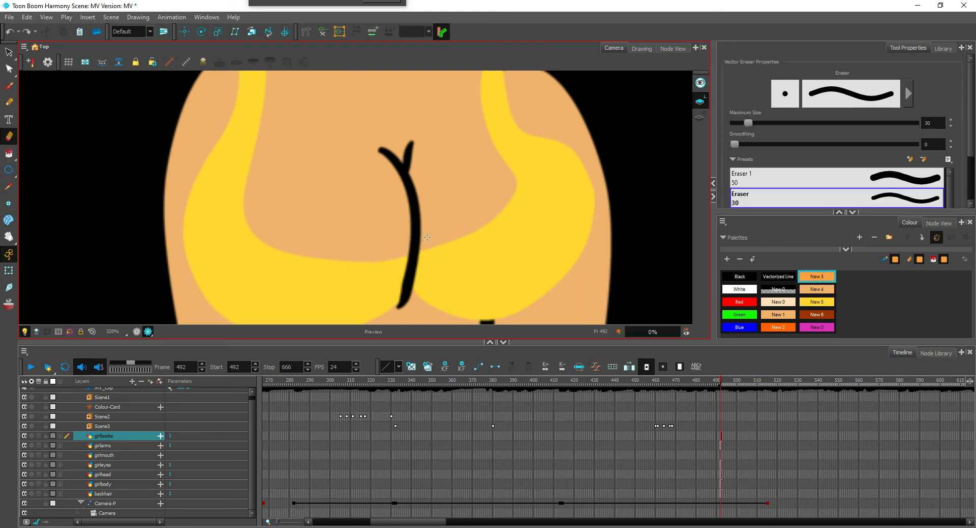
left_click_drag(438, 222, 415, 246)
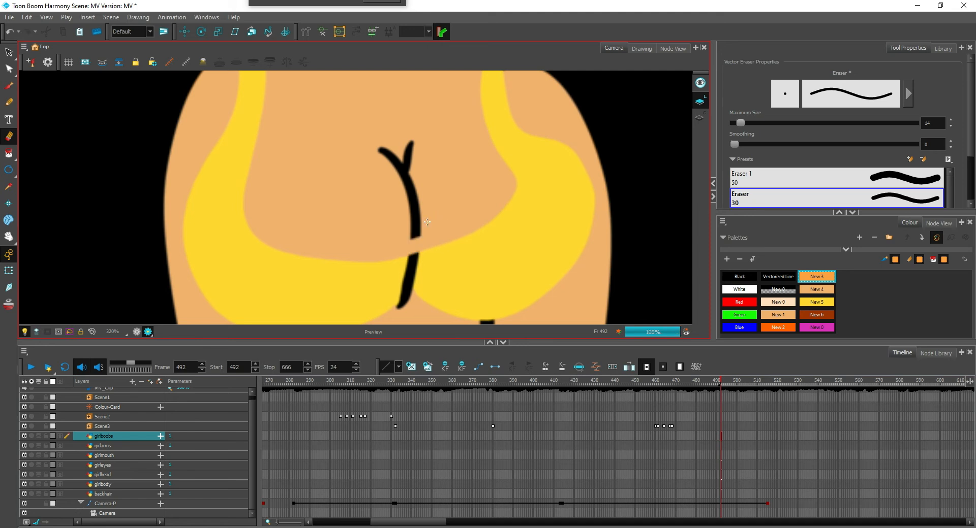
key("alt+i")
left_click(414, 225)
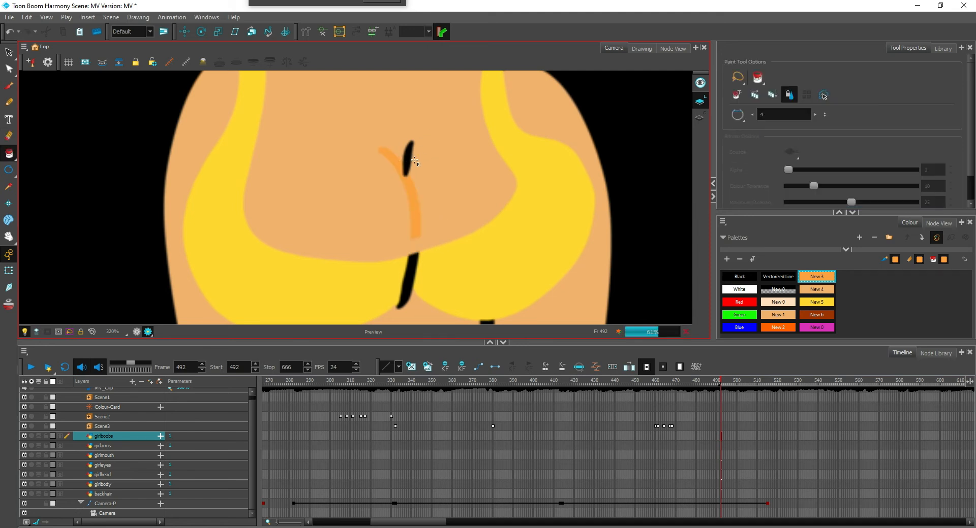
left_click(409, 159)
Bridge the erased gap with a short New 3 pencil stroke and delete the black line piece over the yellow top
key("alt+/")
left_click_drag(412, 248, 413, 249)
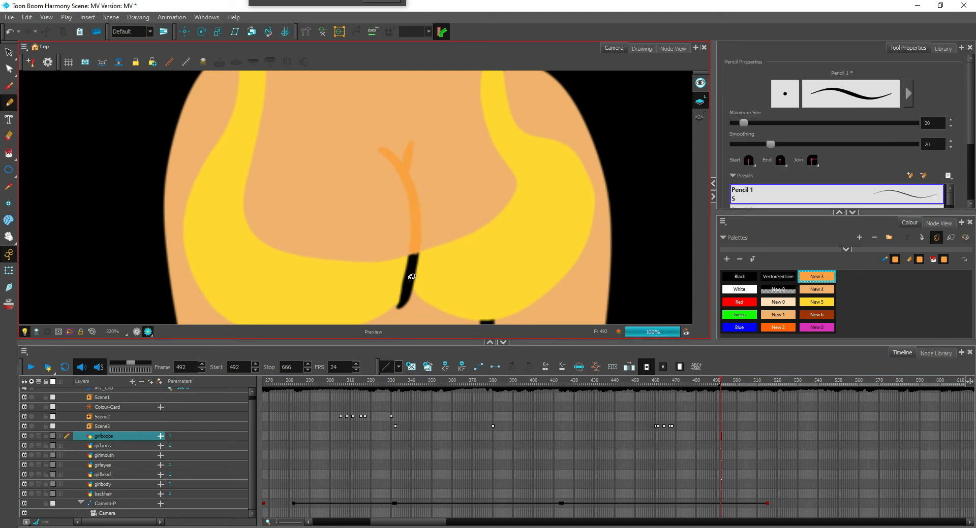
left_click(411, 277, "ctrl")
key("Delete")
left_click_drag(478, 245, 513, 249)
Cover the dark gap beside the left shoulder strap with a short New 5 pencil stroke on the girlboobs layer
key("1")
key("1")
key("1")
key("1")
key("1")
key("1")
key("1")
key("1")
key("1")
key("1")
key("1")
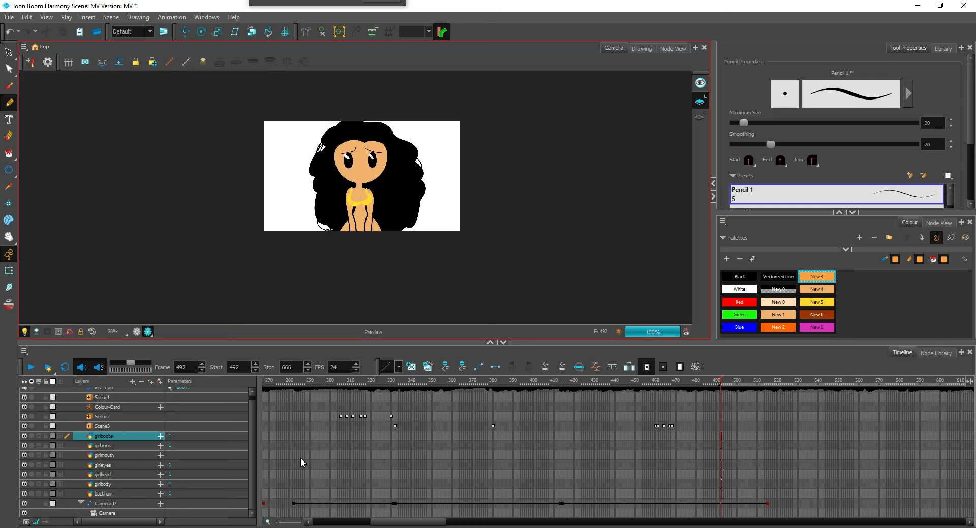
key("2")
key("2")
key("2")
key("2")
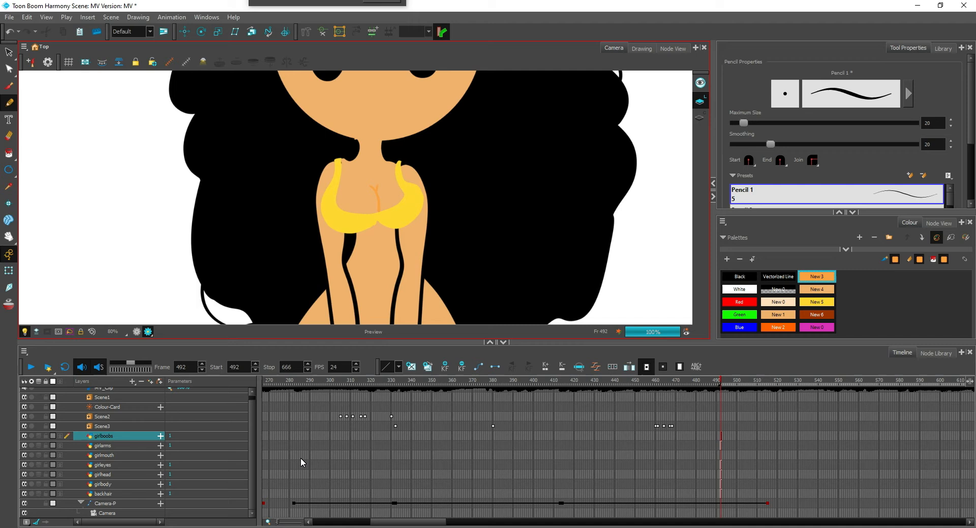
key("2")
key("2")
key("2")
key("2")
key("2")
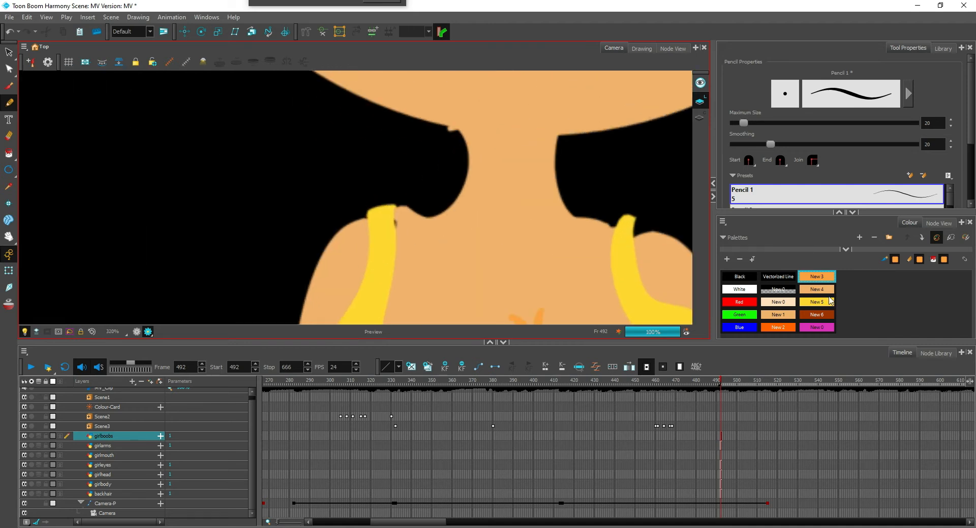
left_click(820, 303)
left_click_drag(392, 216, 393, 244)
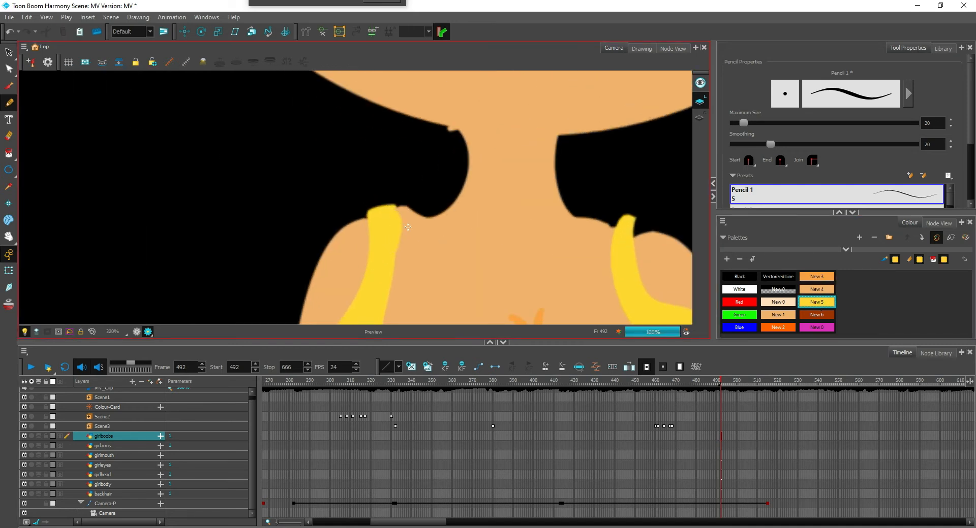
Try a New 4 pencil stroke along the left shoulder up to the top of the strap
left_click(816, 289)
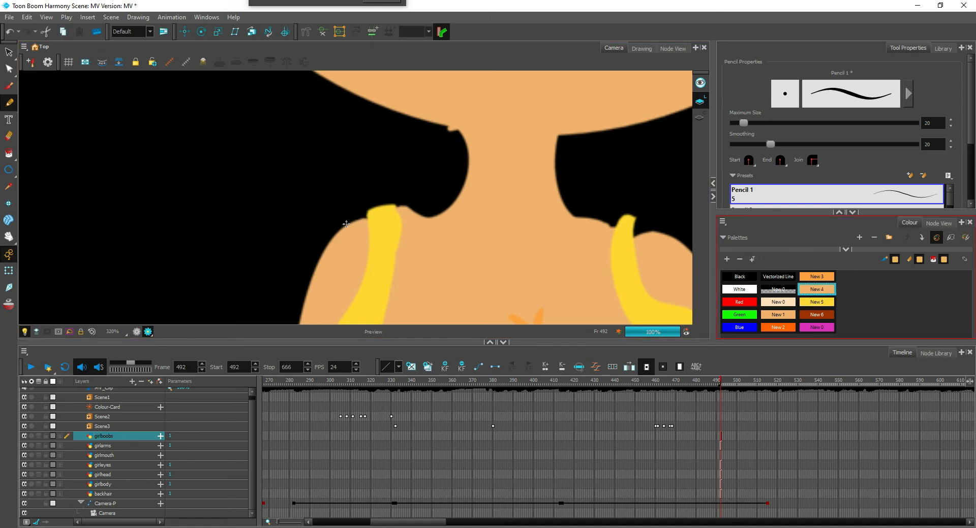
mouse_move(346, 224)
left_mouse_down()
mouse_move(408, 212)
mouse_move(352, 221)
mouse_move(406, 207)
mouse_move(386, 209)
left_mouse_up()
key("1")
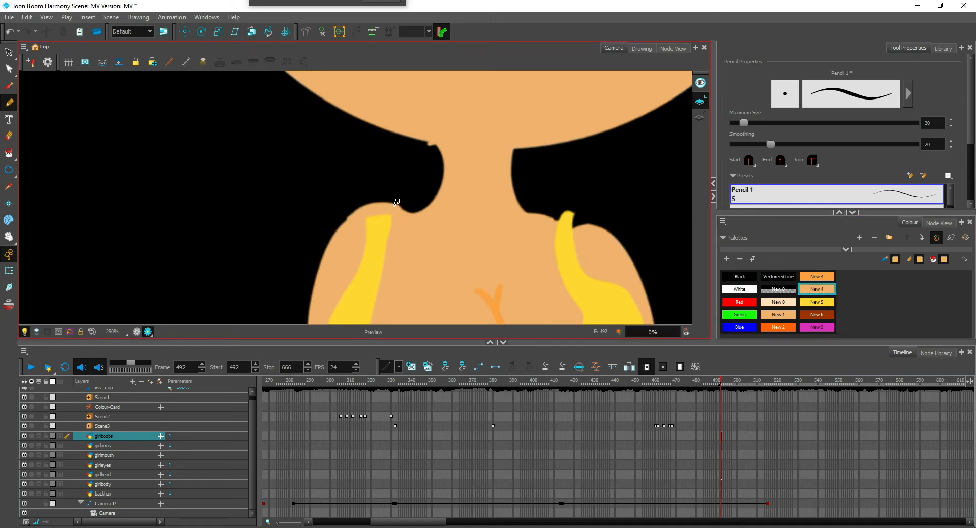
key("ctrl+z")
Trim the uneven shoulder edge around the left strap with the size 14 eraser on the girlarms and girlbody layers
key("alt+e")
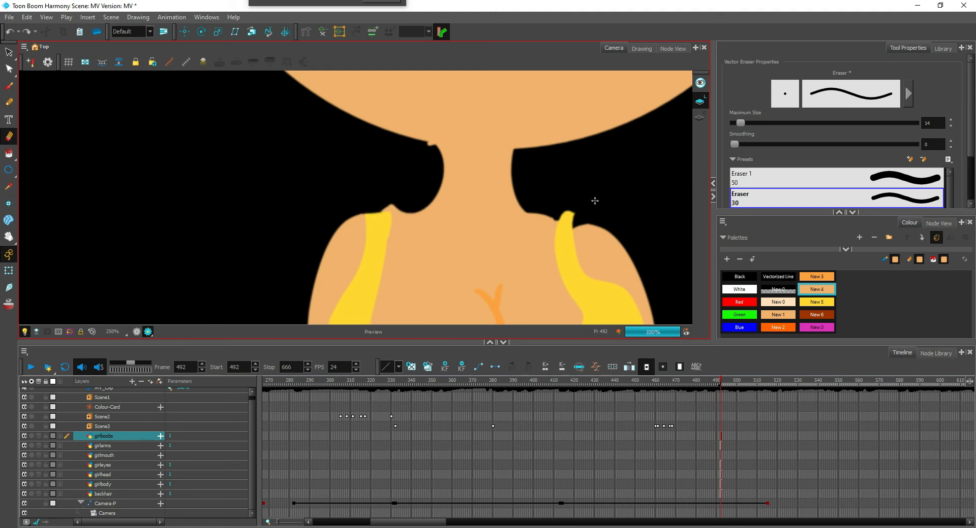
left_click(112, 446)
mouse_move(368, 206)
left_mouse_down()
mouse_move(411, 207)
mouse_move(386, 207)
left_mouse_up()
left_click(115, 485)
scroll(517, 202, "down", 5)
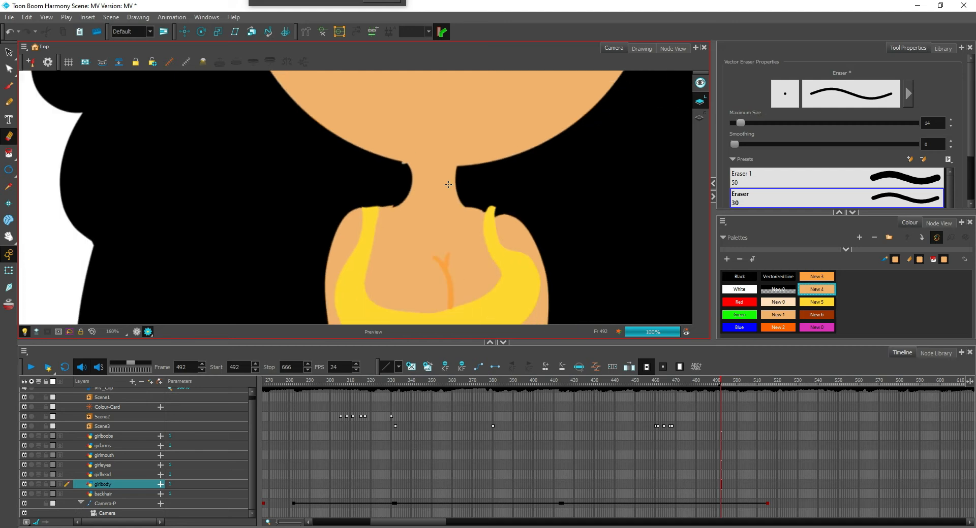
Erase the protruding tip of the right shoulder strap on the girlboobs layer after touching up the shoulder on girlbody
scroll(478, 208, "up", 4)
left_click_drag(498, 211, 501, 212)
left_click(114, 436)
left_click_drag(498, 208, 486, 208)
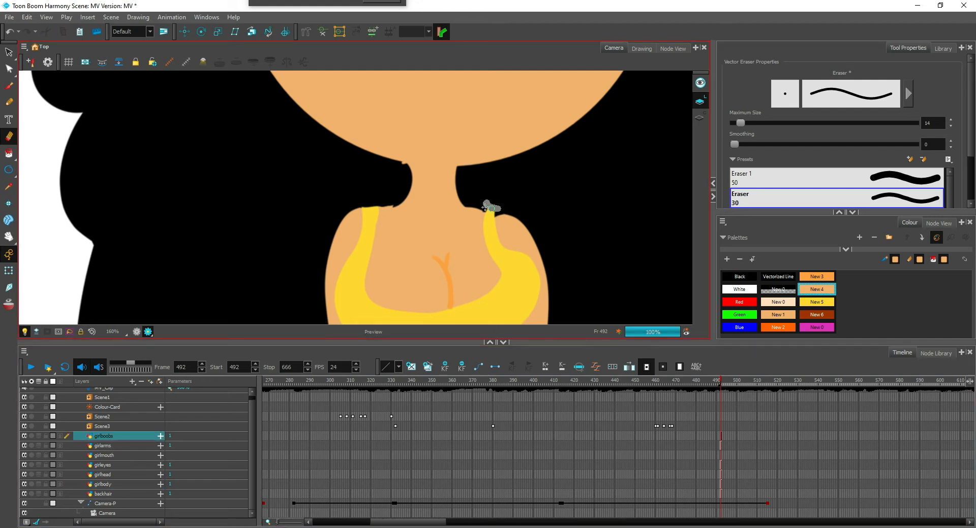
scroll(501, 203, "down", 5)
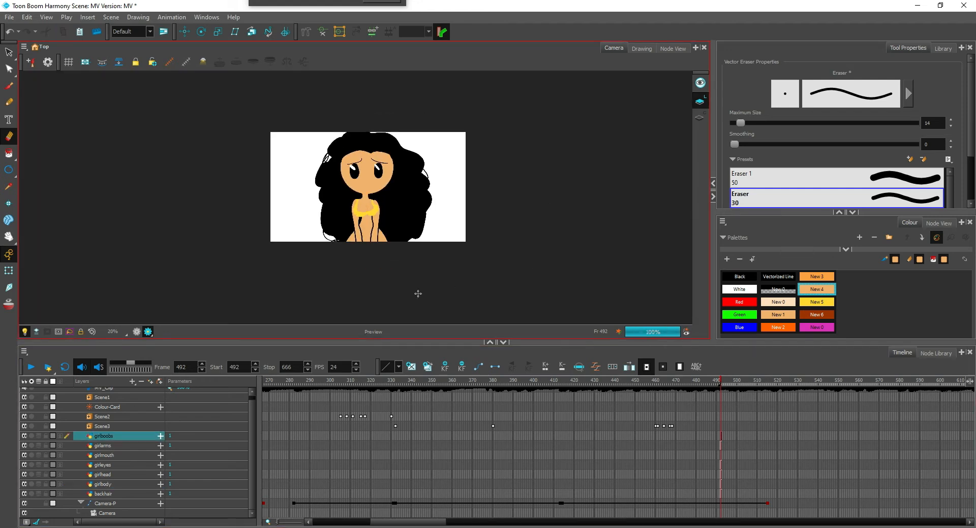
Set New 3 as the drawing colour and make girlhead the active layer
key("2")
left_click_drag(446, 215, 411, 273)
key("2")
key("2")
left_click_drag(345, 222, 427, 259)
key("1")
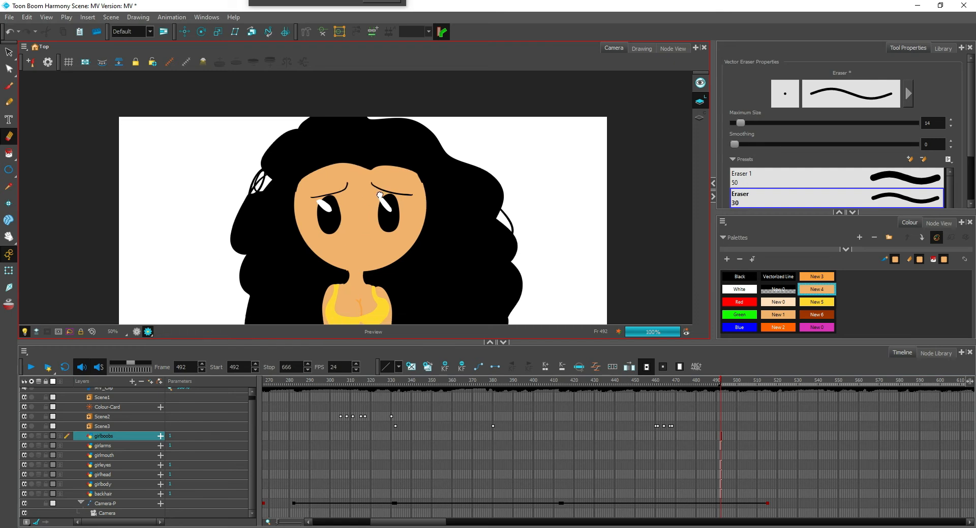
key("1")
key("1")
left_click(825, 275)
key("2")
key("2")
key("2")
key("2")
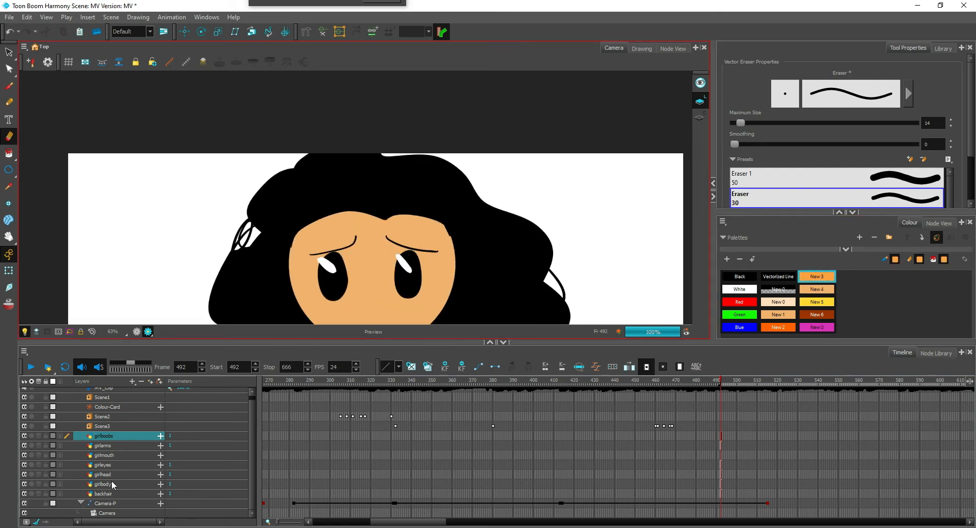
left_click(110, 475)
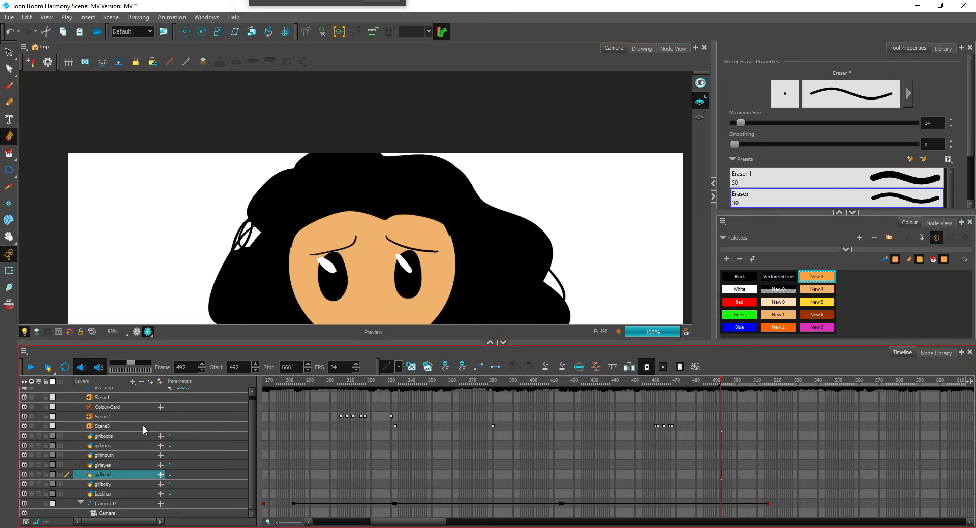
Try shading the right side of the face by drawing a New 3 pencil curve down it and filling that side
key("2")
key("alt+/")
key("1")
key("1")
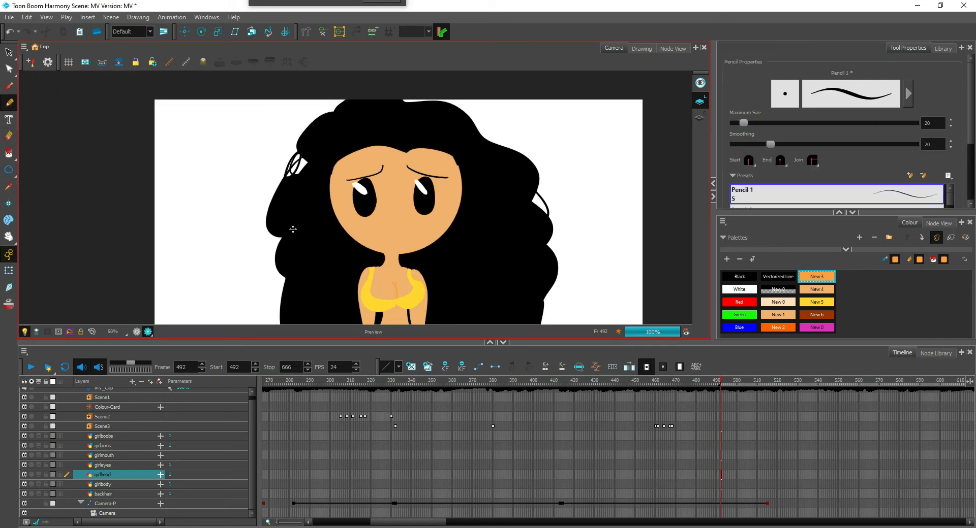
mouse_move(404, 151)
left_mouse_down()
mouse_move(423, 172)
mouse_move(411, 223)
left_mouse_up()
key("alt+i")
left_click(428, 225)
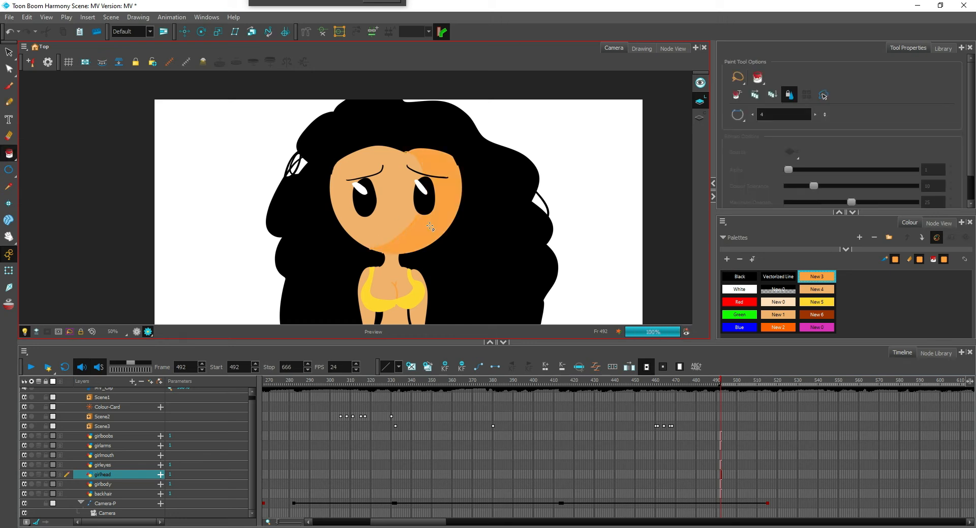
key("1")
key("1")
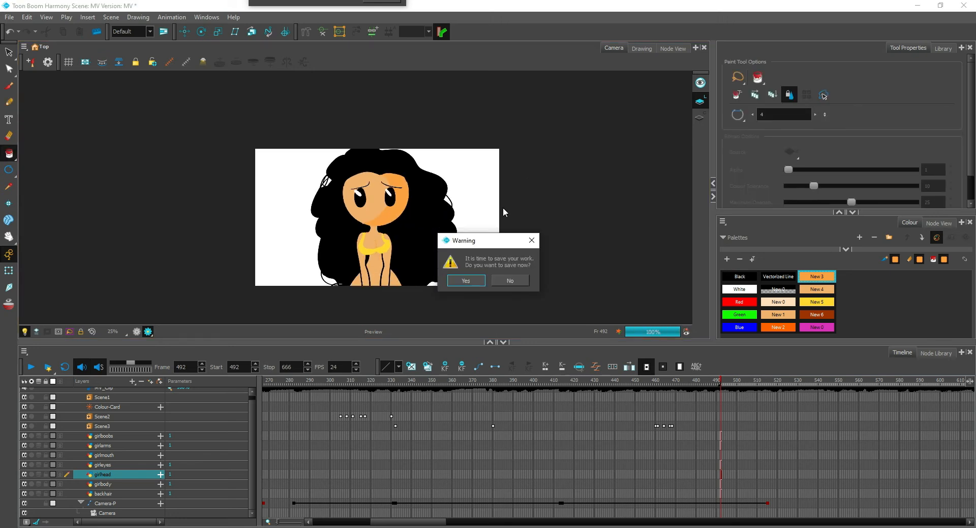
key("Escape")
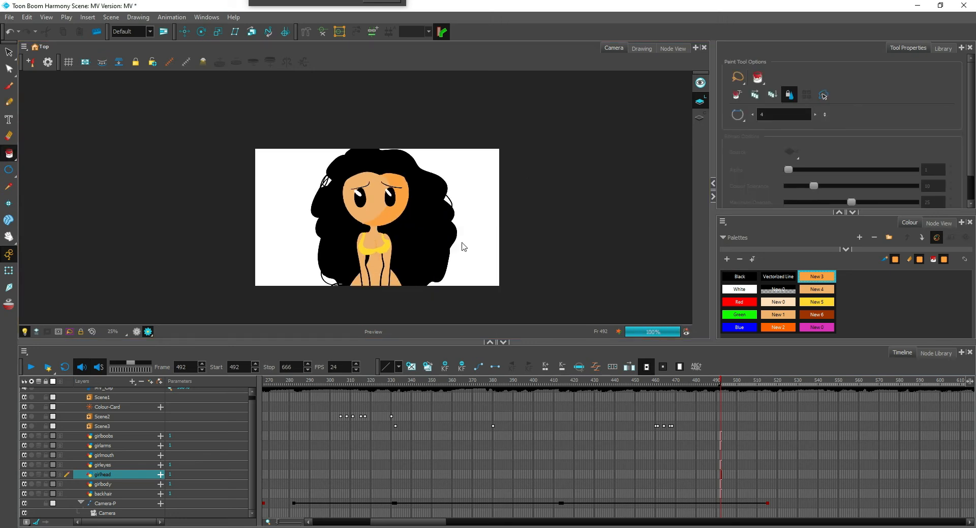
Undo the right-side face shading and try painting New 3 along the inner edge of the face with the Paint tool
key("2")
key("2")
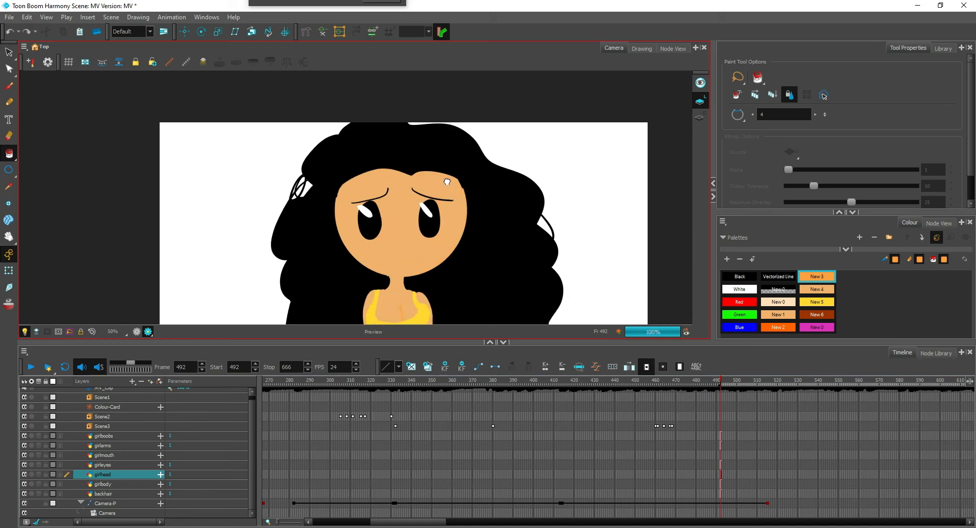
key("2")
mouse_move(369, 244)
left_mouse_down()
mouse_move(383, 262)
mouse_move(369, 214)
mouse_move(405, 138)
left_mouse_up()
key("ctrl+z")
key("ctrl+z")
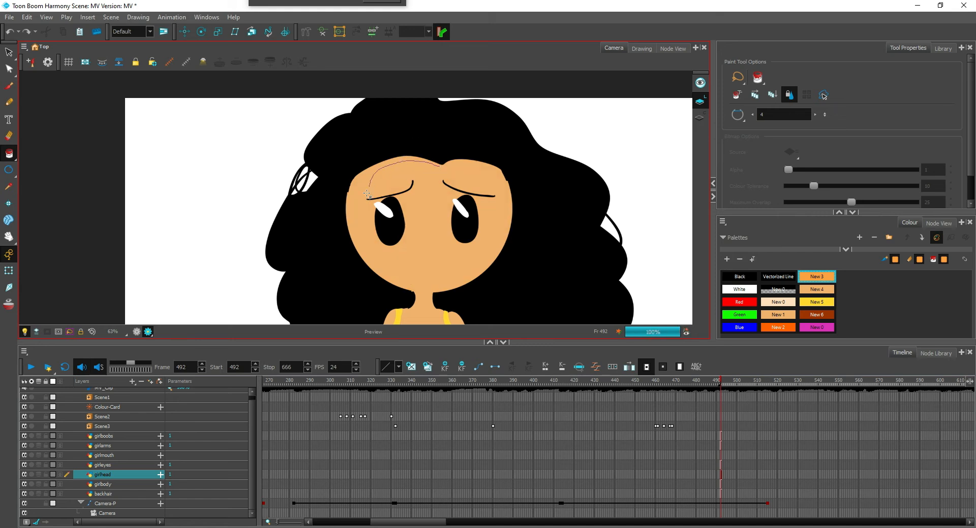
left_click_drag(394, 262, 395, 264)
key("ctrl+z")
left_click(430, 161)
key("ctrl+z")
Try a New 3 shadow rim around the whole face using a pencil outline inside its edge and a paint fill
key("alt+slash")
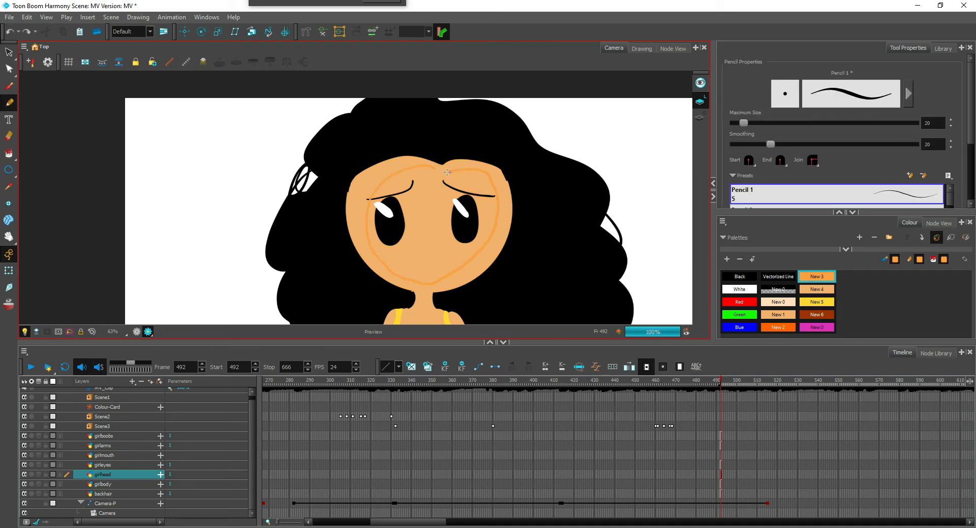
key("alt+i")
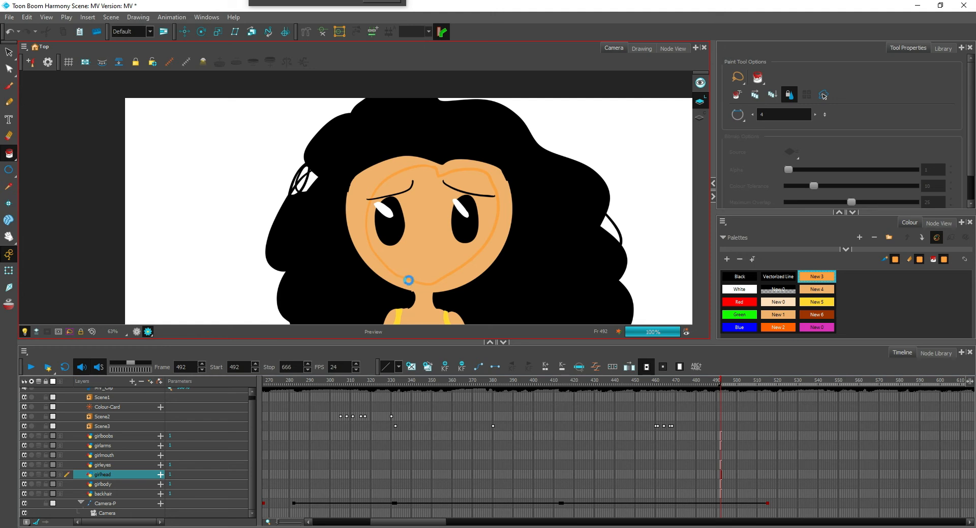
key("2")
key("2")
key("2")
key("2")
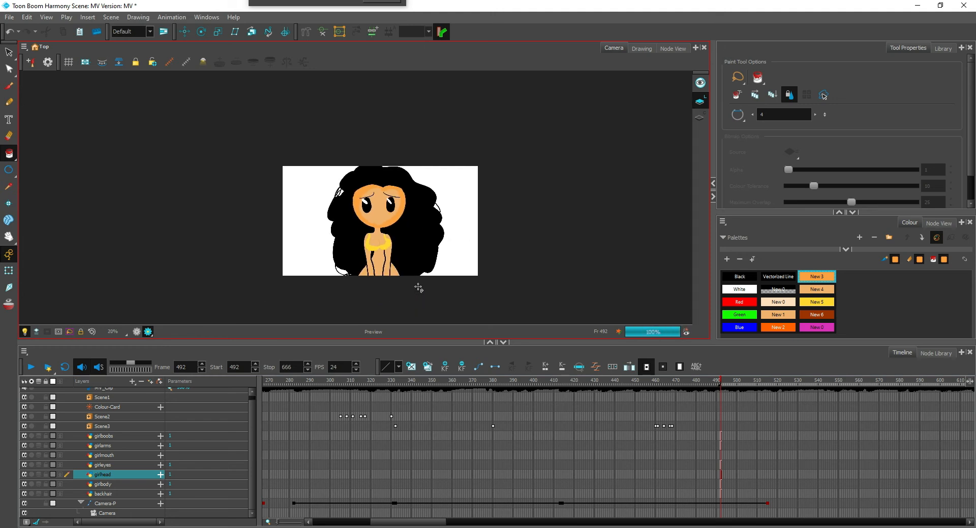
key("1")
key("1")
key("1")
key("1")
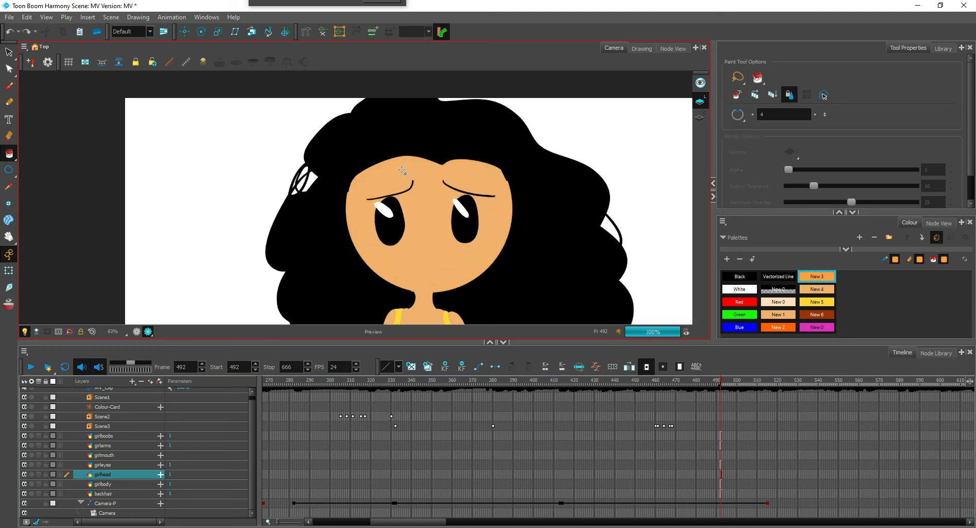
left_click_drag(413, 175, 412, 176)
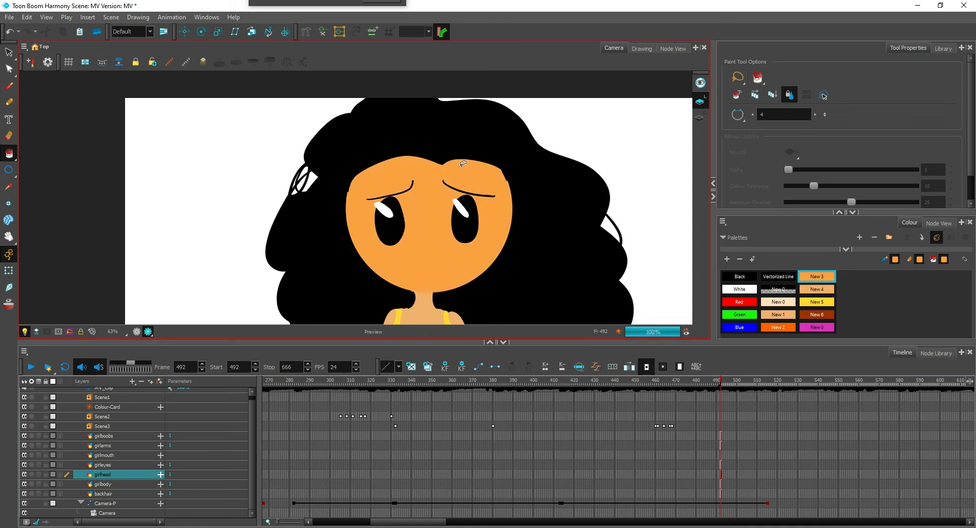
key("ctrl+z")
Draw a New 3 pencil curve from the forehead down to the chin and fill the left edge of the face
key("alt+slash")
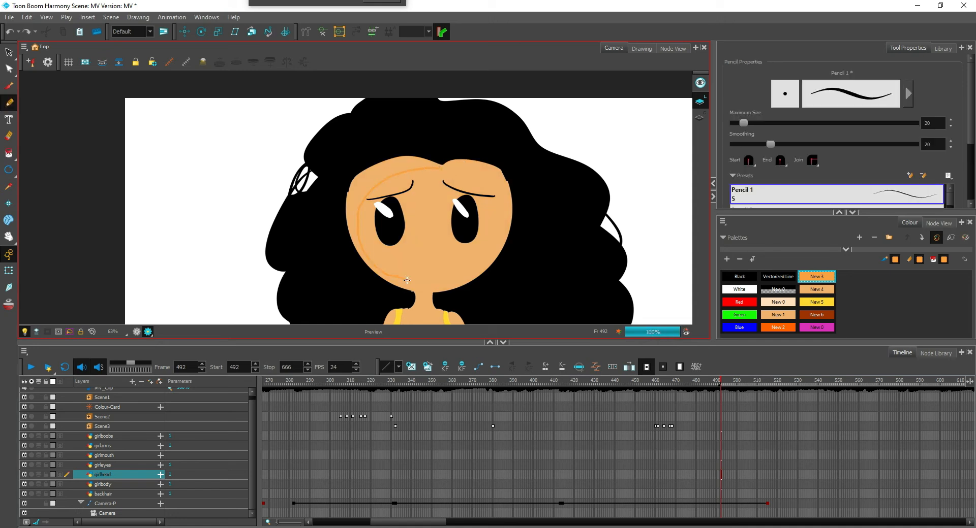
key("alt+i")
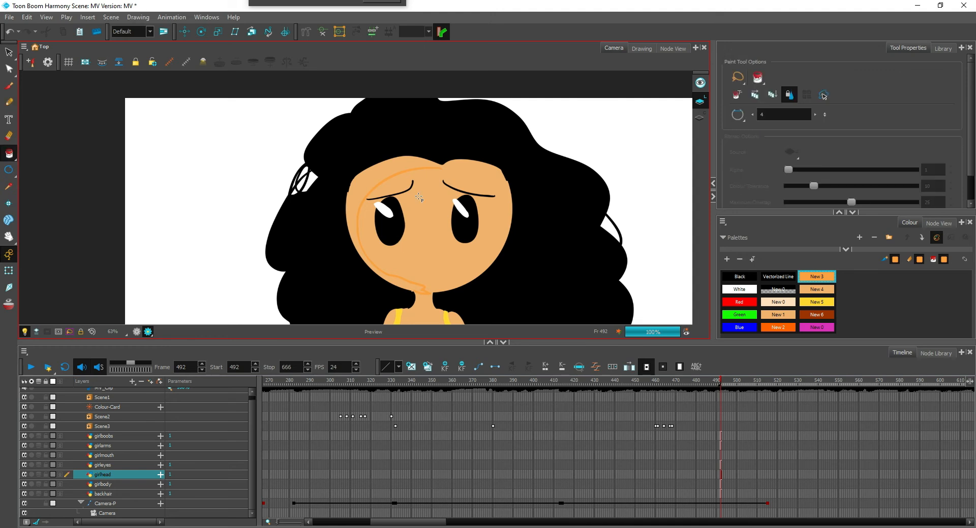
left_click(395, 164)
key("1")
key("1")
key("1")
key("1")
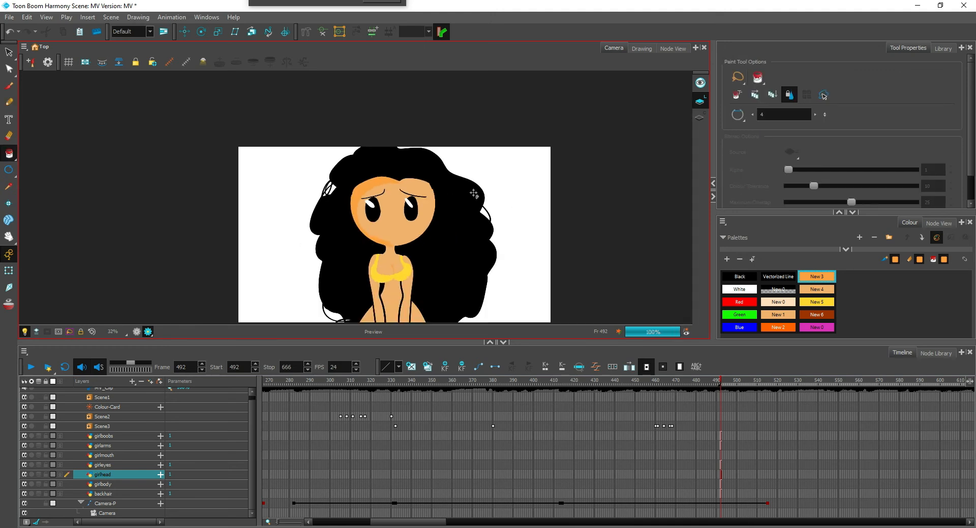
key("2")
key("2")
key("2")
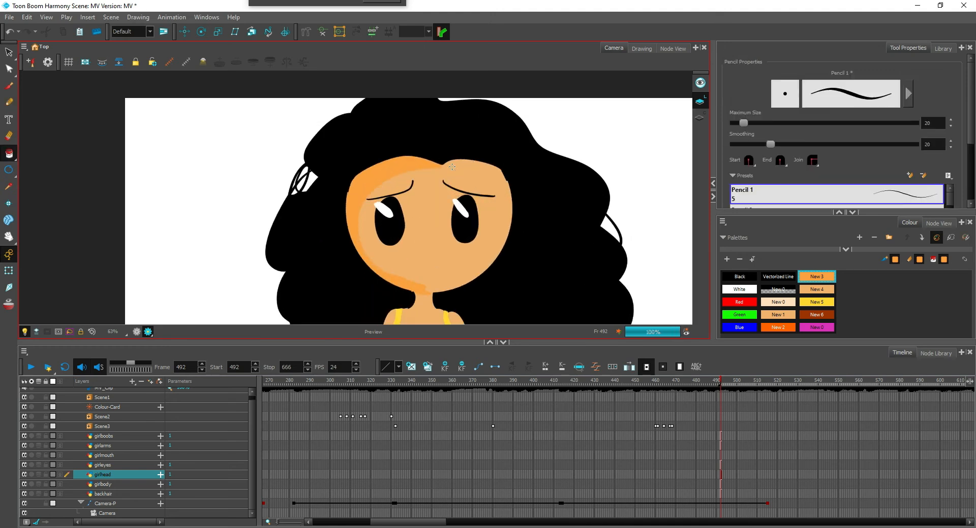
Draw a New 3 pencil line under the right hairline and fill the forehead strip above it
key("alt+/")
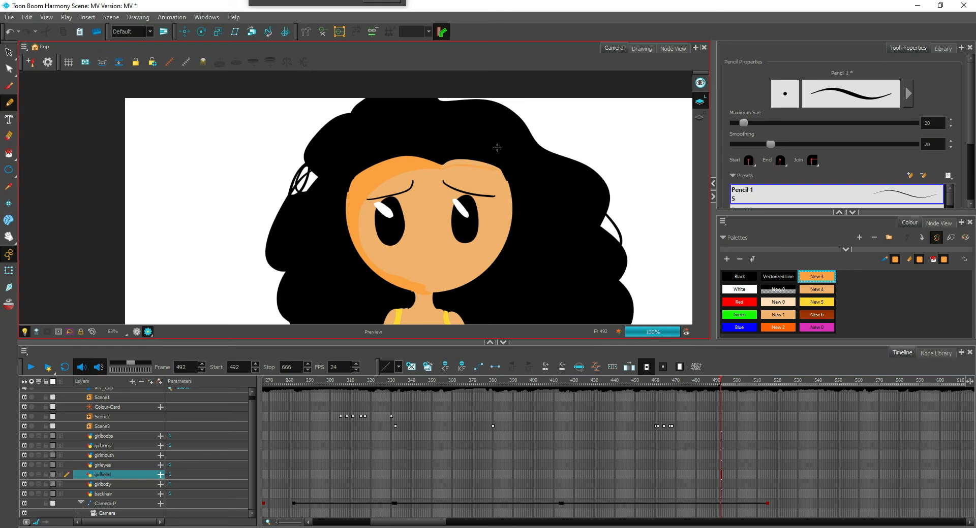
key("alt+i")
left_click(469, 170)
key("2")
key("2")
key("2")
key("2")
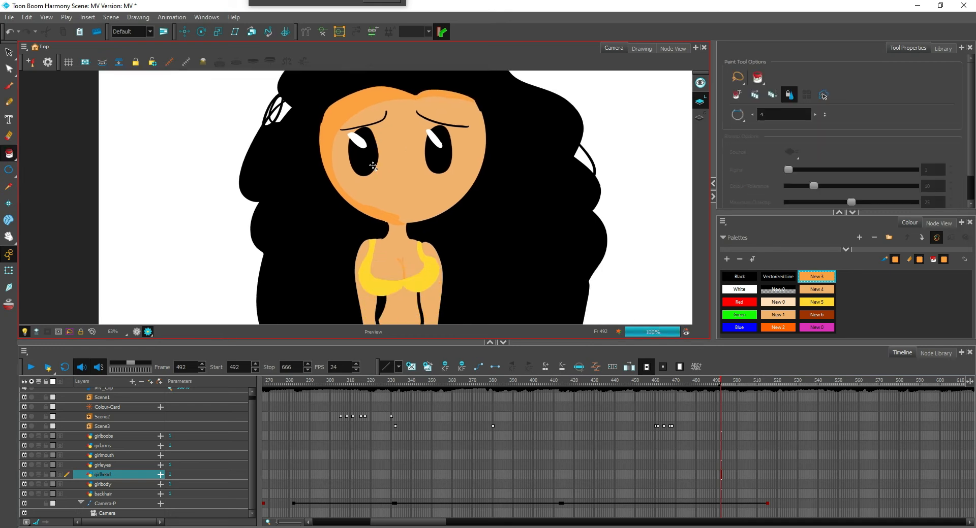
Shade the neck under the chin on the girlbody layer with a New 3 pencil boundary and paint fill
left_click(117, 484)
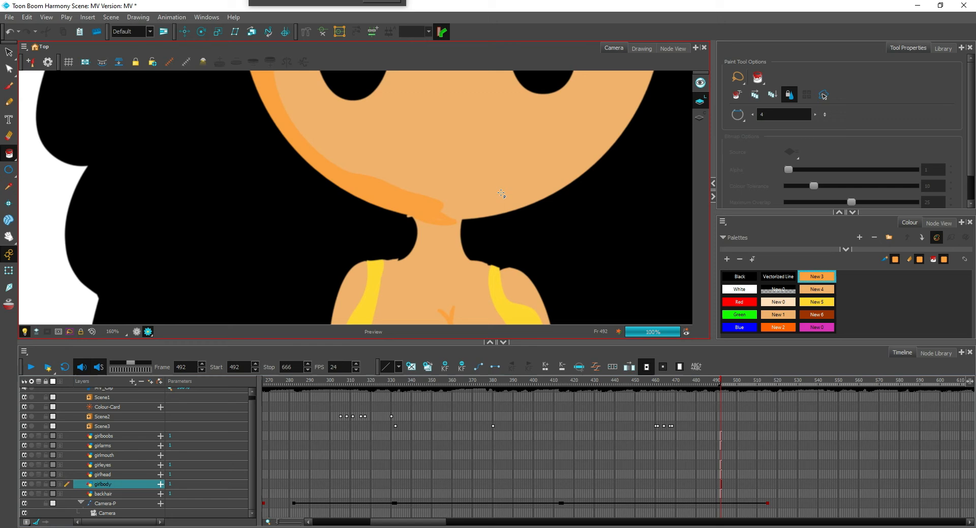
key("2")
key("2")
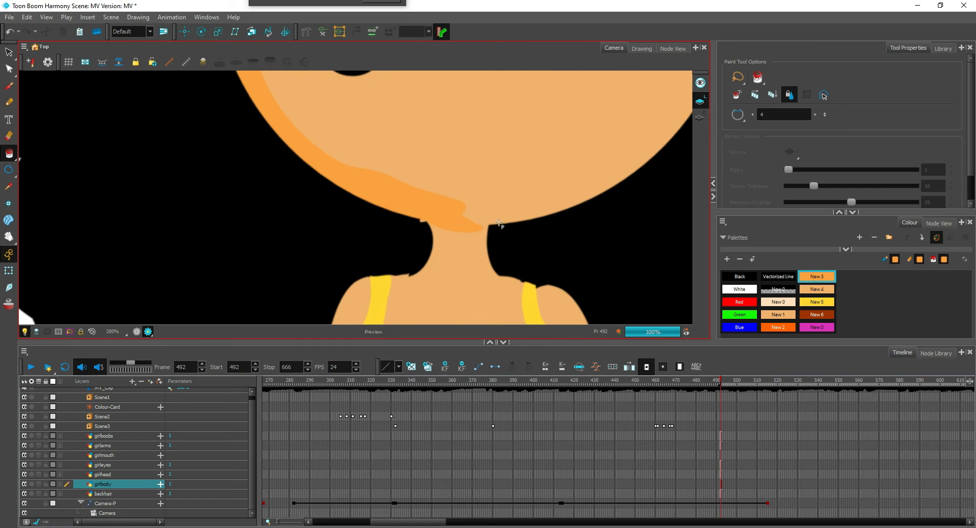
key("alt+/")
left_click_drag(412, 245, 460, 249)
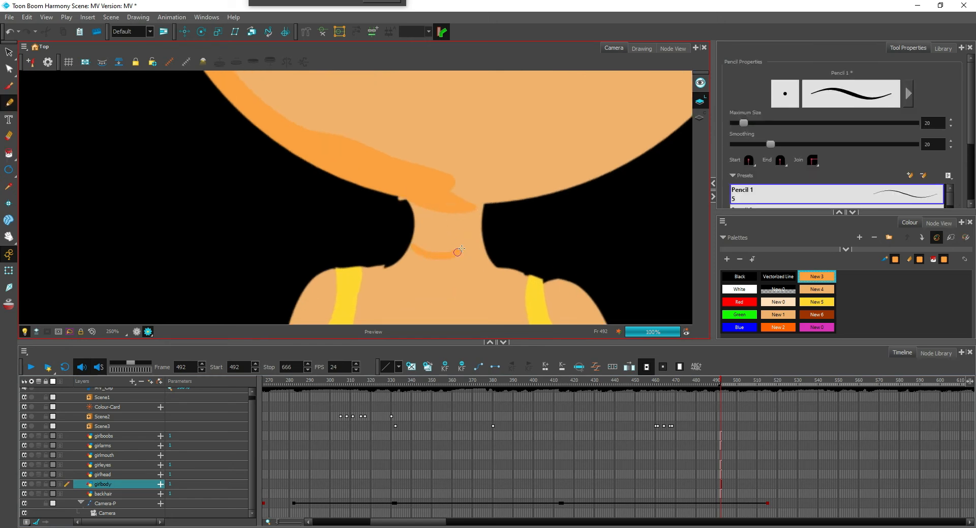
key("ctrl+z")
key("alt+i")
left_click(436, 227)
key("1")
key("1")
key("1")
key("1")
key("1")
key("1")
key("1")
key("1")
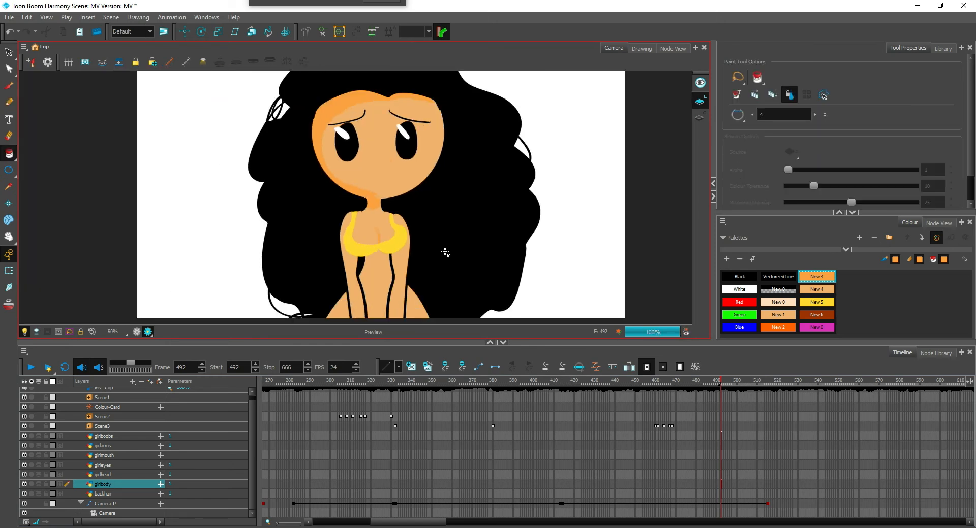
Make girlarms the active layer and leave the render view, with the lower arms in close-up
key("2")
key("2")
key("2")
key("2")
left_click_drag(438, 255, 381, 217)
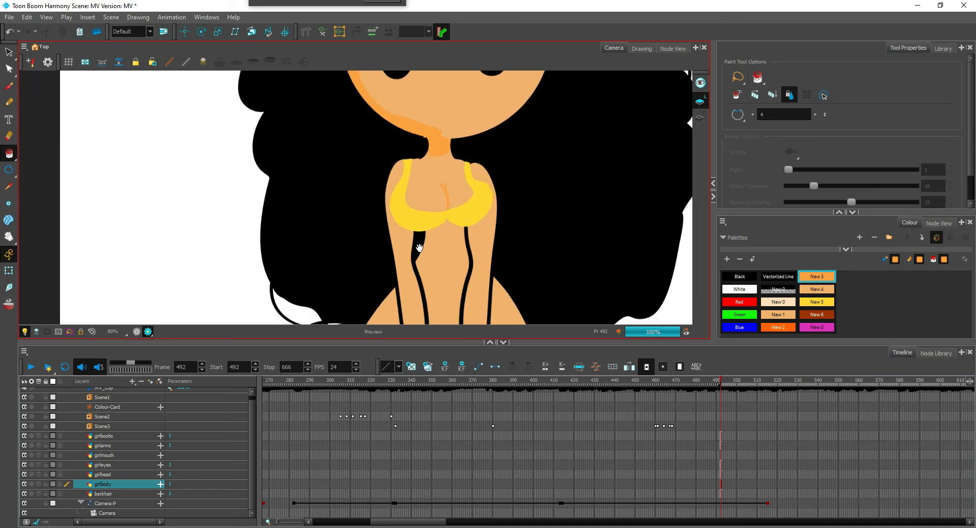
left_click(113, 448)
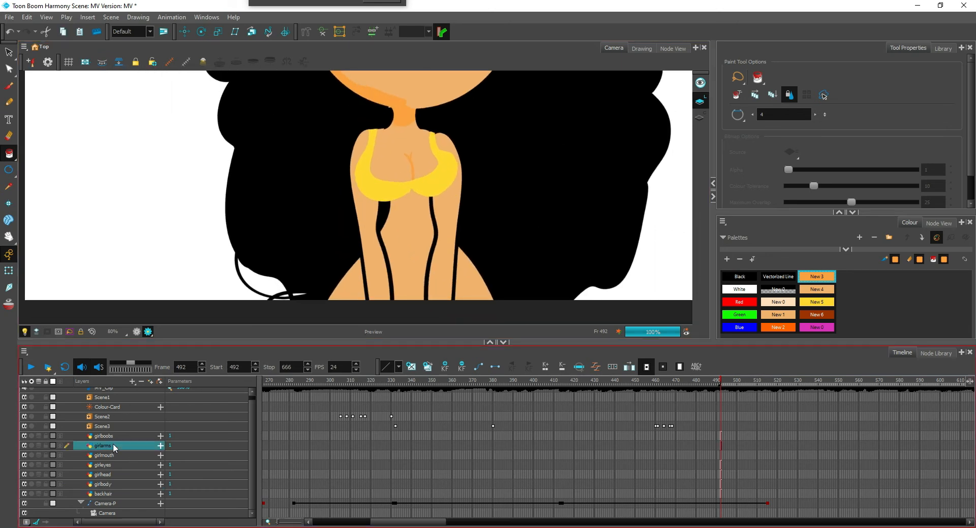
left_click_drag(418, 252, 417, 186)
key("1")
key("2")
key("2")
key("2")
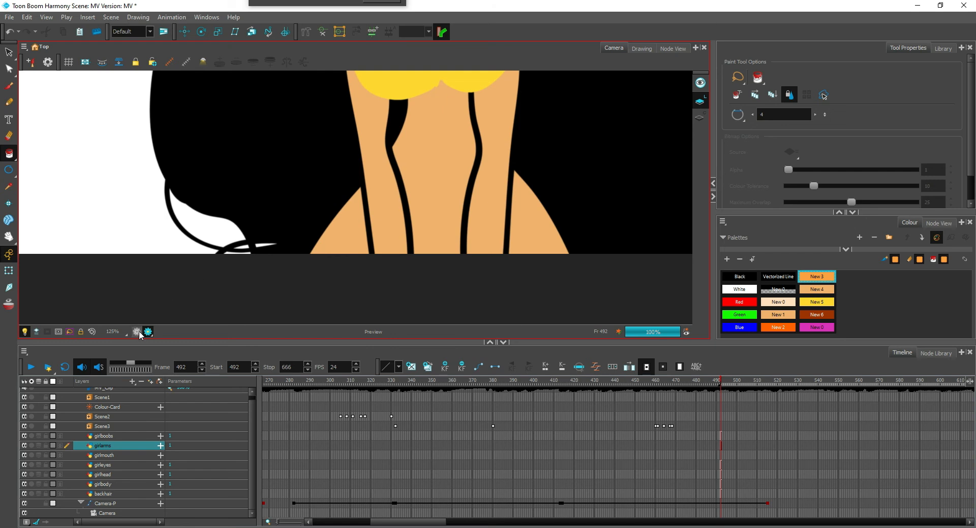
left_click(136, 331)
key("2")
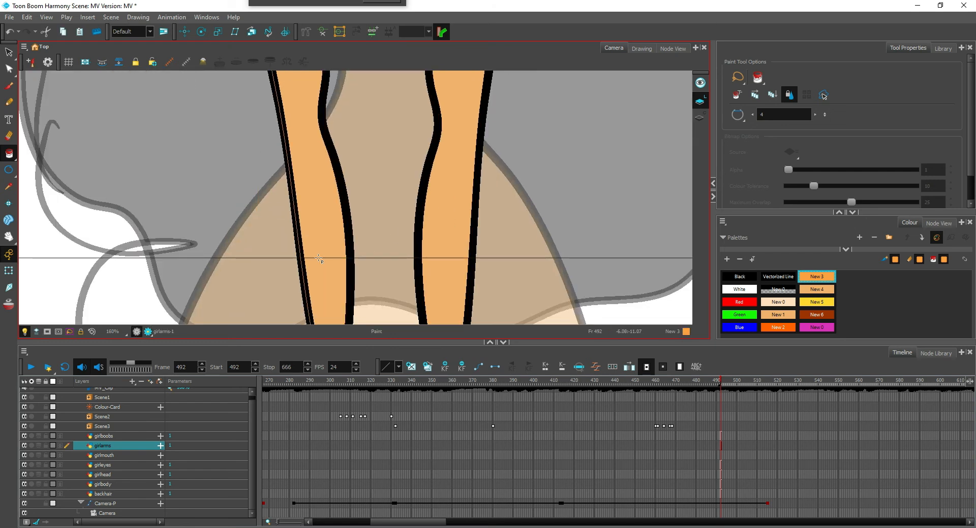
Delete the outer black outline of the left arm on the girlarms layer, keeping the arm's fill
left_click(319, 259)
key("Delete")
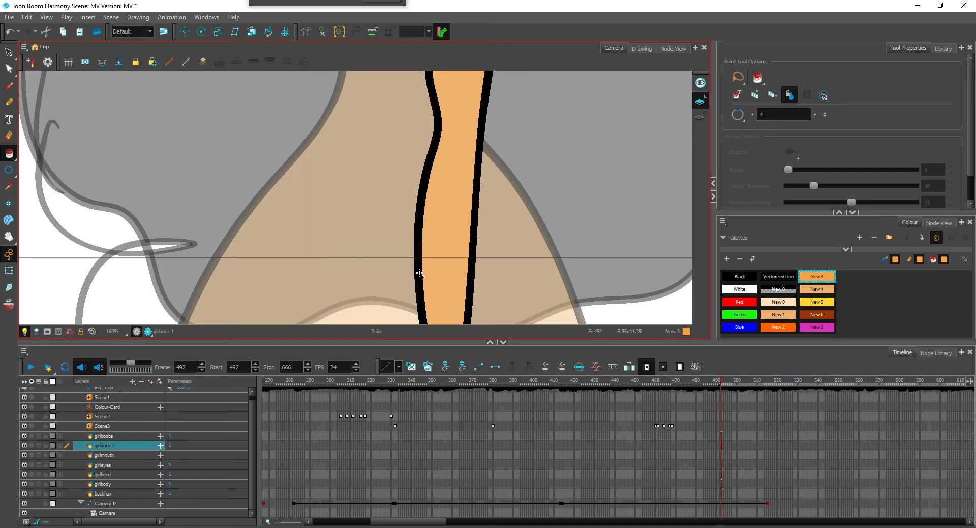
key("ctrl+z")
key("Escape")
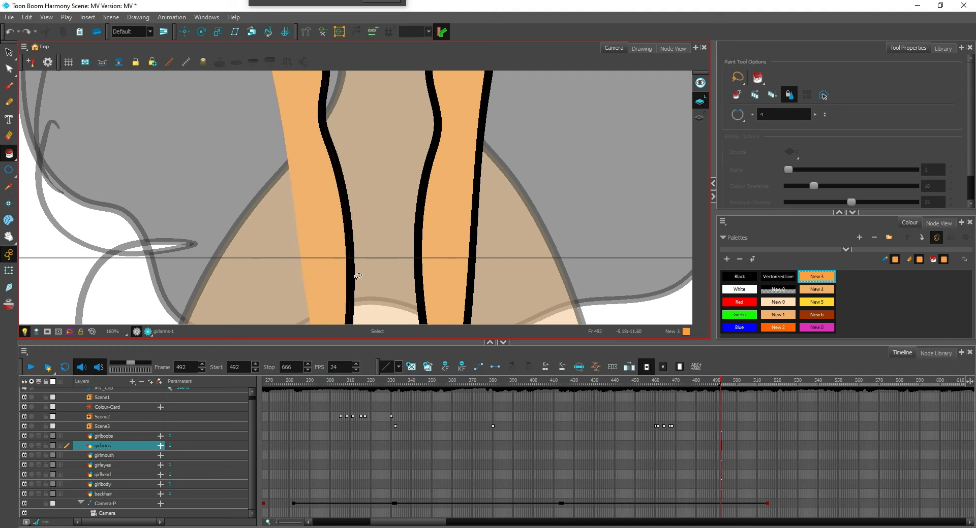
Delete the inner black outline of the left arm on the girlarms layer, keeping the arm's fill
left_click(350, 283)
key("Delete")
key("ctrl+z")
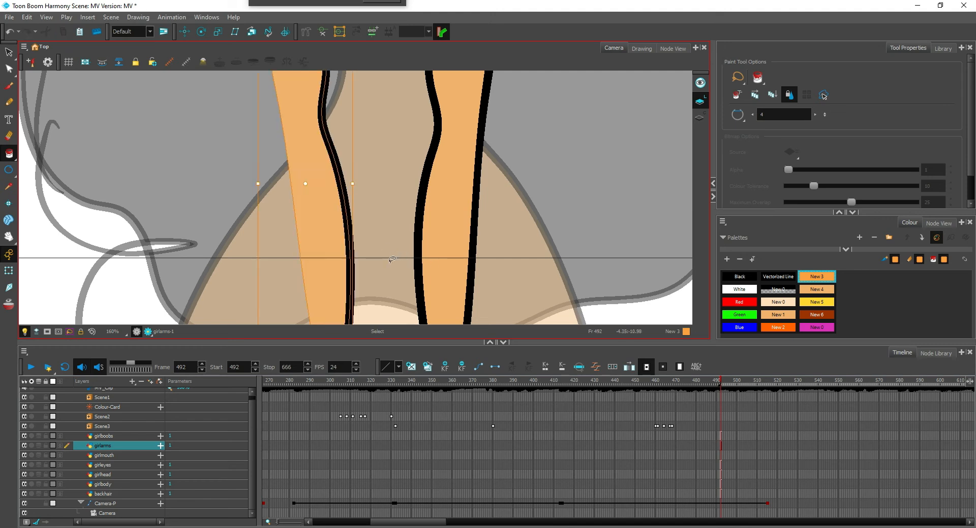
left_click(373, 268)
left_click(353, 277)
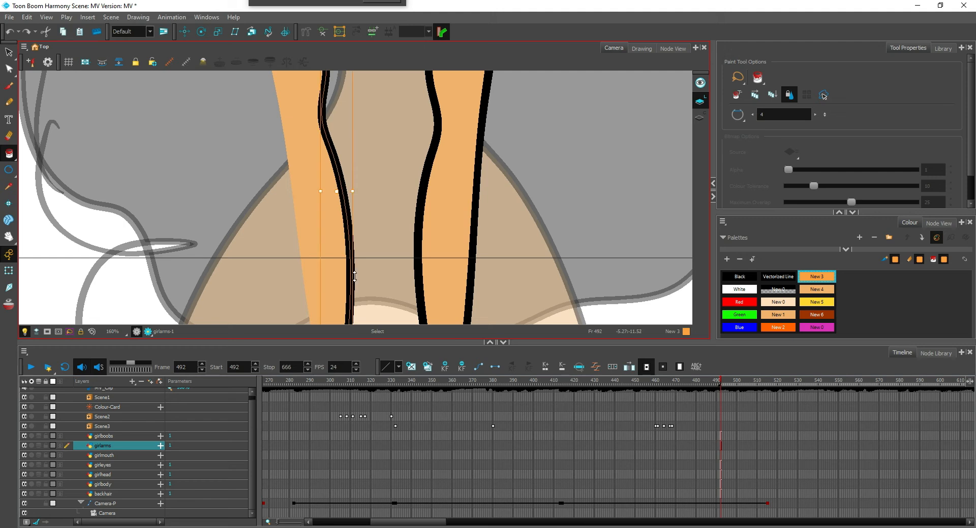
key("Delete")
Delete both black outlines of the right arm on the girlarms layer and check the result in the render view
left_click(416, 273)
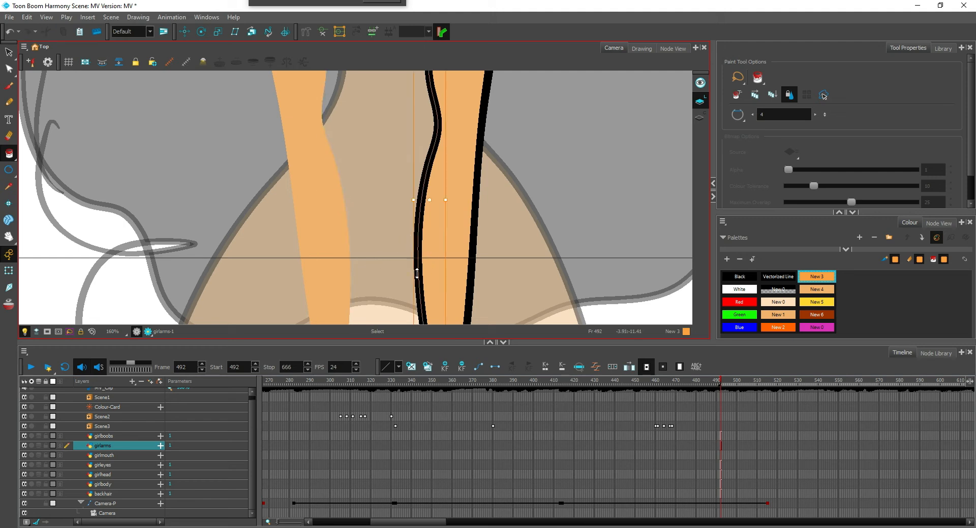
key("Delete")
left_click(474, 269)
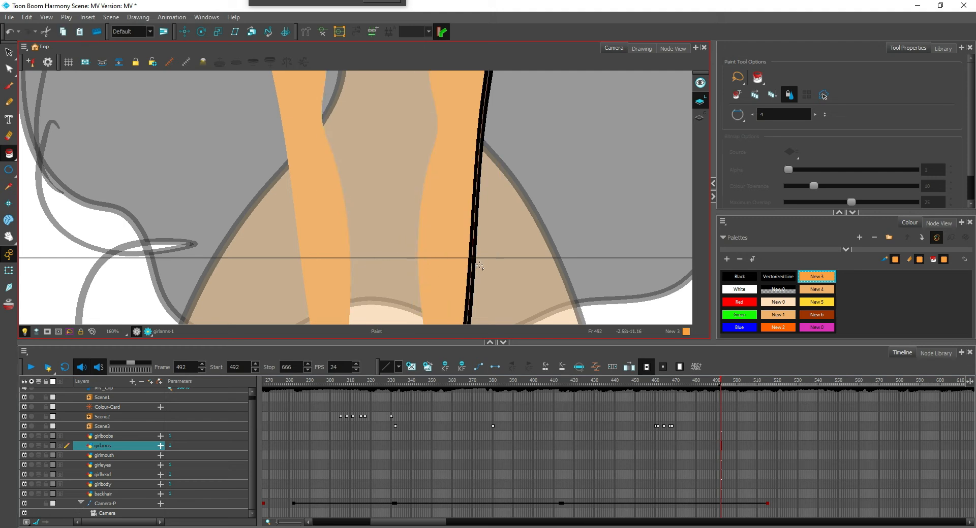
key("Delete")
scroll(516, 220, "down", 4)
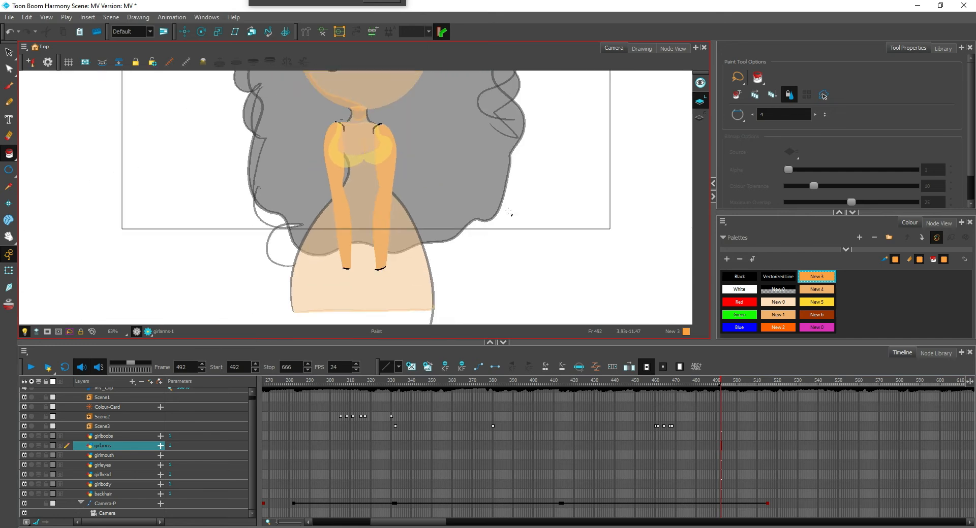
left_click(148, 331)
scroll(460, 228, "up", 3)
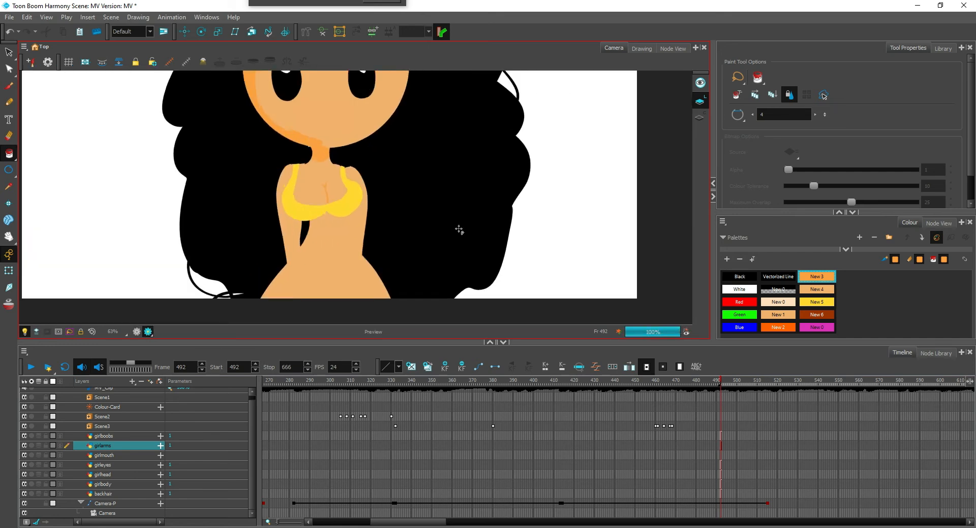
scroll(437, 237, "down", 5)
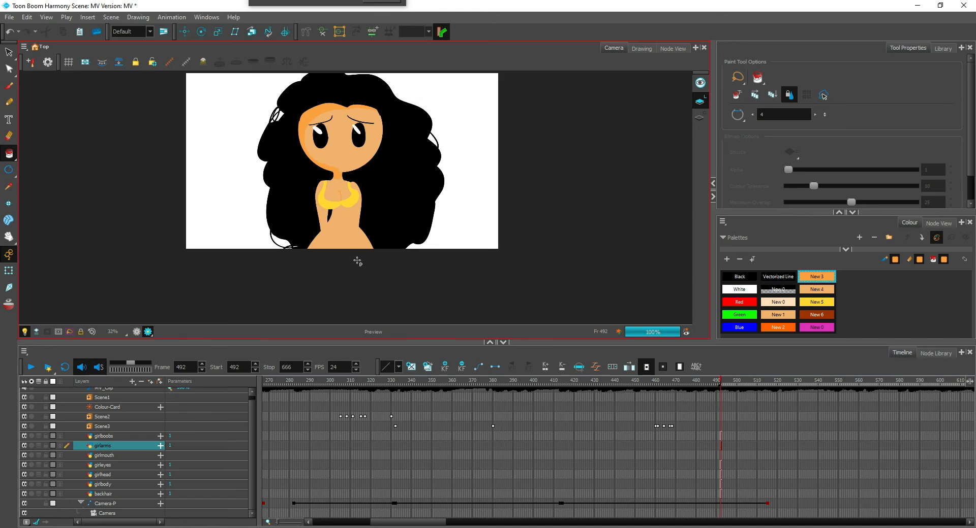
scroll(435, 230, "up", 3)
scroll(435, 230, "up", 2)
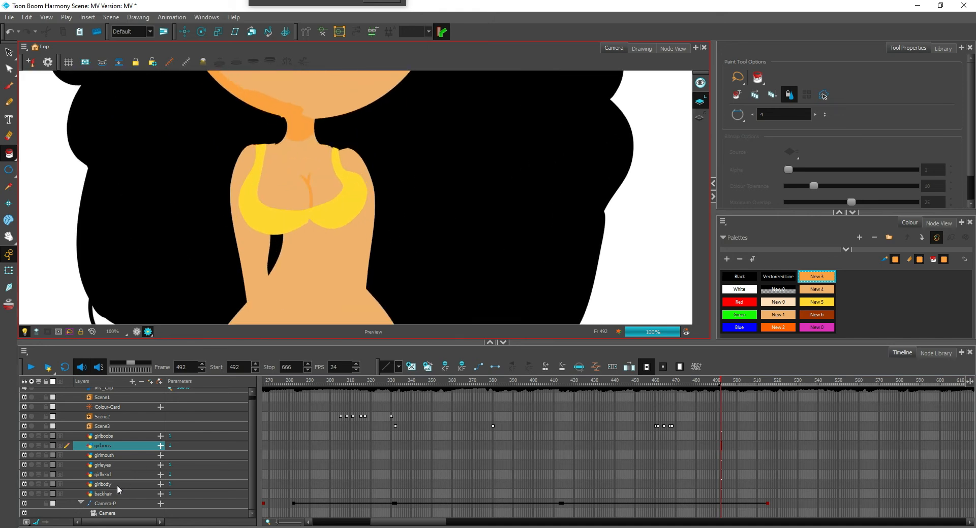
Draw a New 5 pencil line across the hips on the girlbody layer as the top's hem and try filling above it
left_click(120, 484)
left_click(148, 331)
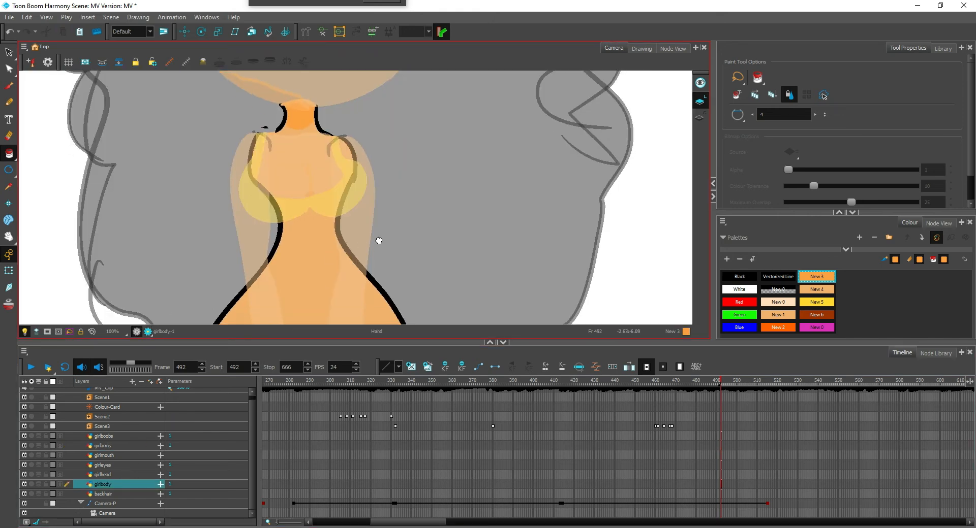
scroll(187, 240, "up", 1)
left_click(816, 306)
key("alt+/")
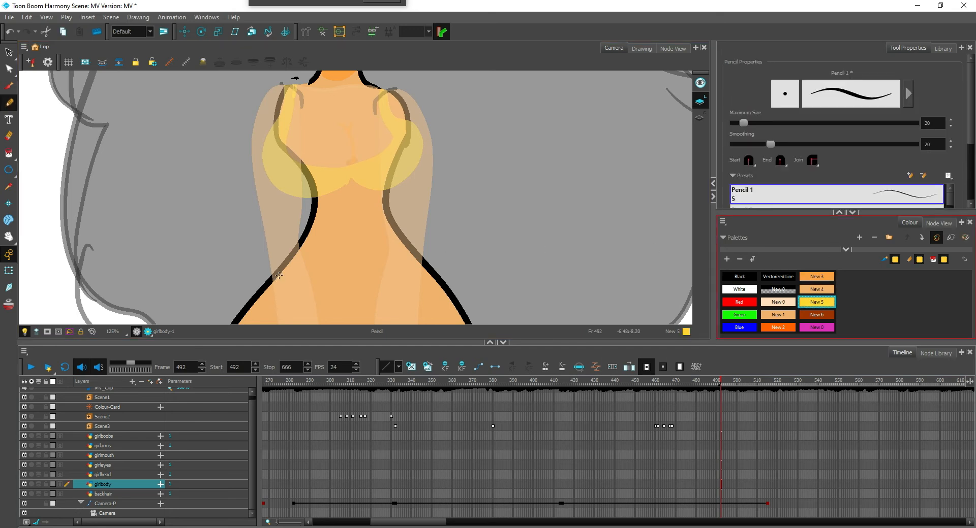
left_click_drag(278, 274, 422, 264)
key("alt+i")
left_click(367, 235)
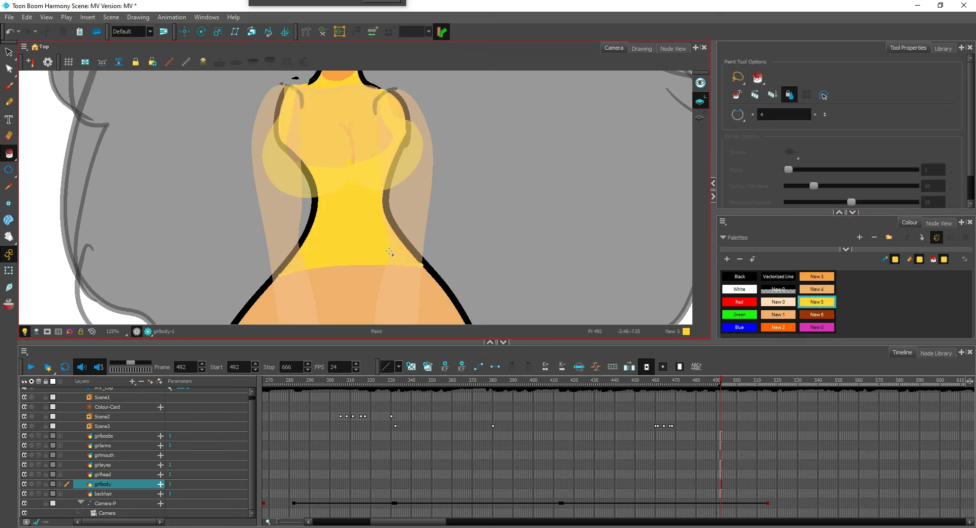
key("ctrl+z")
Draw a New 5 pencil line across the chest on girlbody and fill the midriff between it and the hem with New 5
left_click_drag(370, 220, 363, 259)
scroll(296, 223, "up", 1)
key("alt+/")
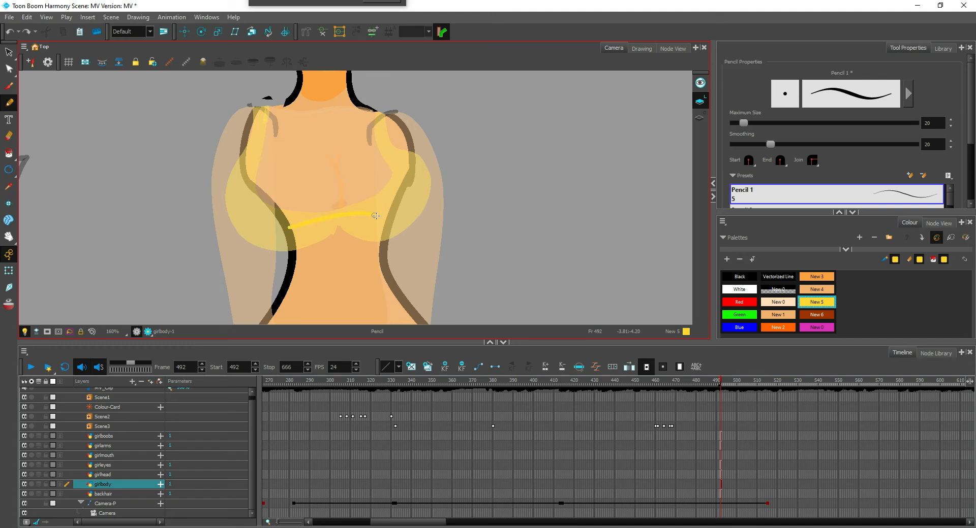
key("alt+i")
left_click(337, 259)
scroll(356, 260, "down", 1)
key("ctrl+z")
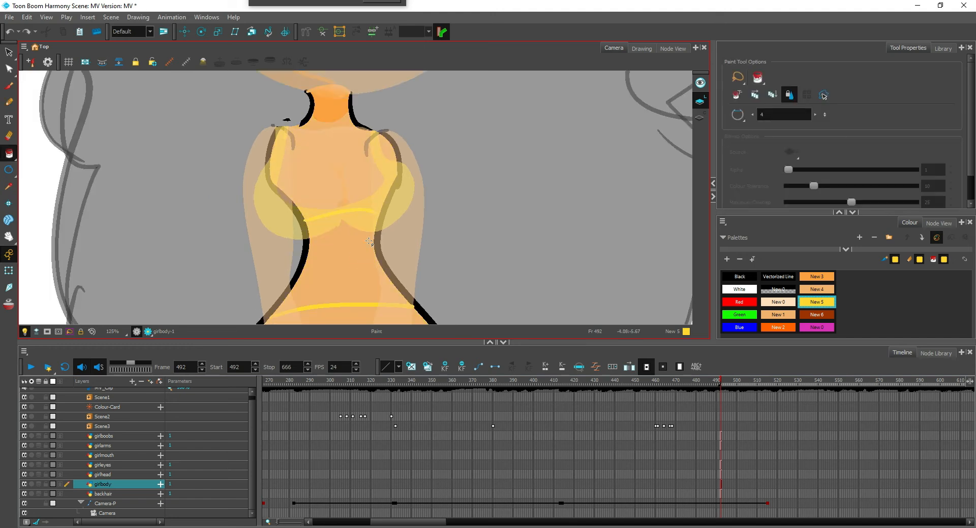
key("alt+/")
key("alt+i")
left_click(352, 259)
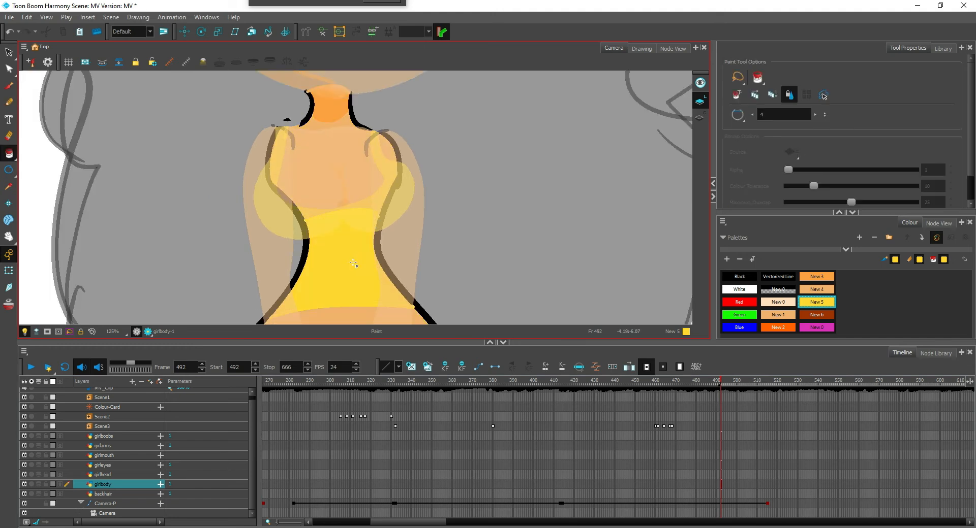
Examine the yellow top in the render view, both in close-up and with the whole frame visible
scroll(356, 259, "down", 5)
scroll(389, 271, "up", 3)
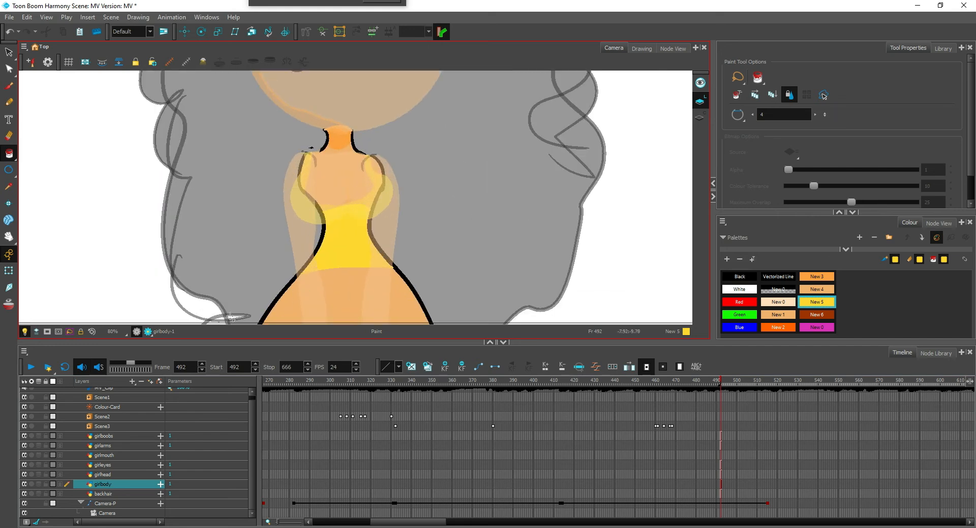
left_click(148, 331)
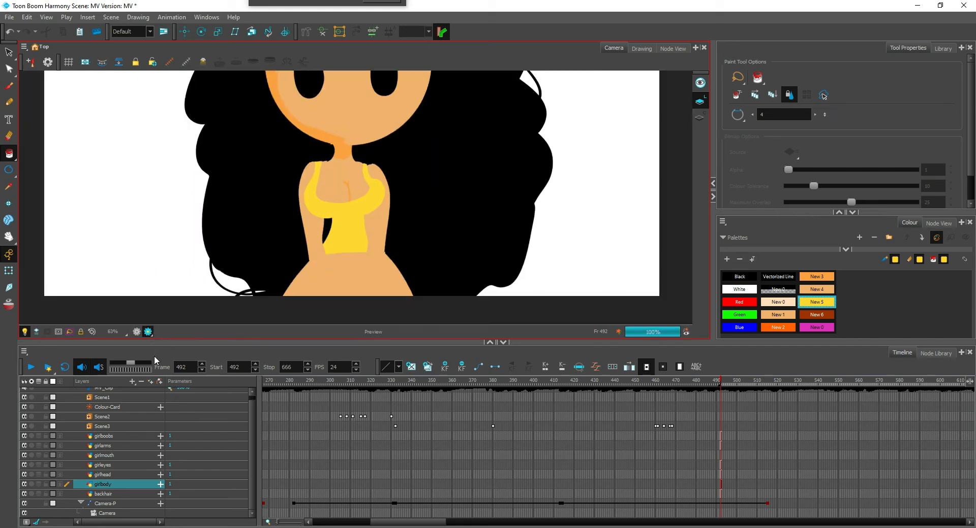
key("1")
key("1")
key("1")
key("1")
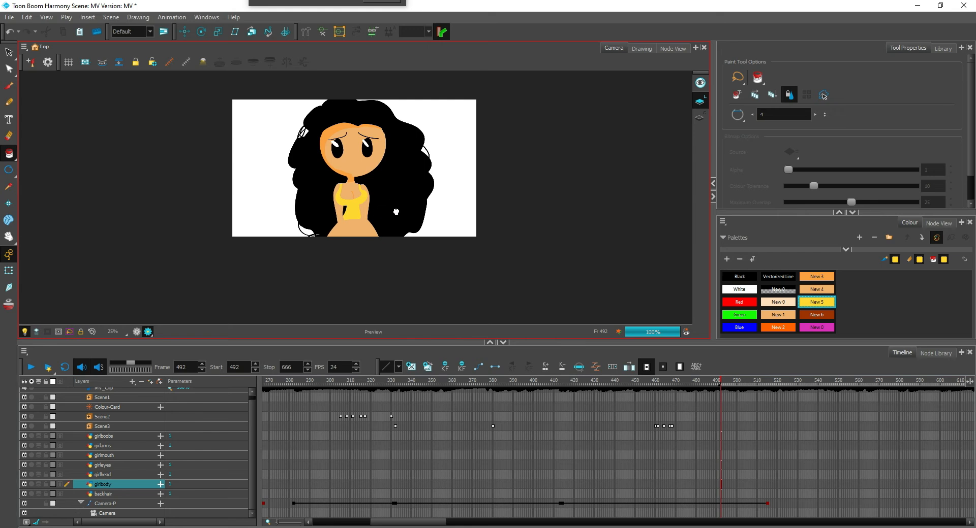
left_click_drag(397, 213, 405, 242)
scroll(404, 232, "up", 2)
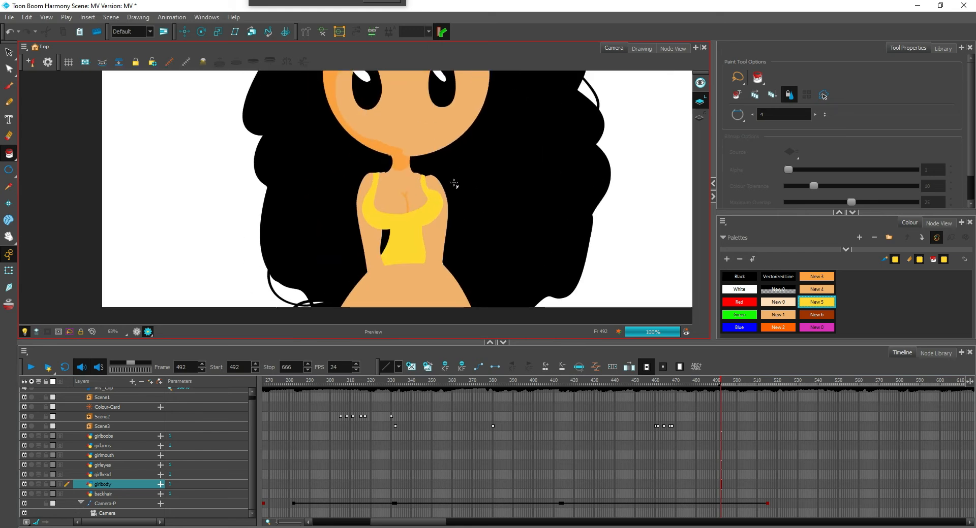
scroll(453, 184, "down", 1)
Draw a New 3 pencil line down the left arm on the girlarms layer and fill its outer strip as shading
left_click(813, 275)
left_click(117, 447)
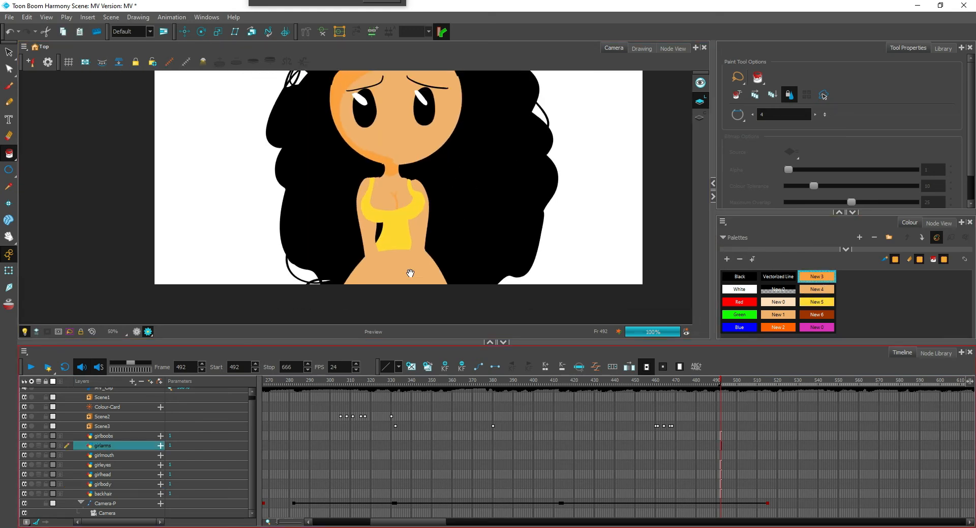
left_click_drag(410, 273, 359, 275)
scroll(358, 275, "up", 2)
left_click(8, 102)
mouse_move(288, 169)
left_mouse_down()
mouse_move(283, 272)
mouse_move(306, 349)
left_mouse_up()
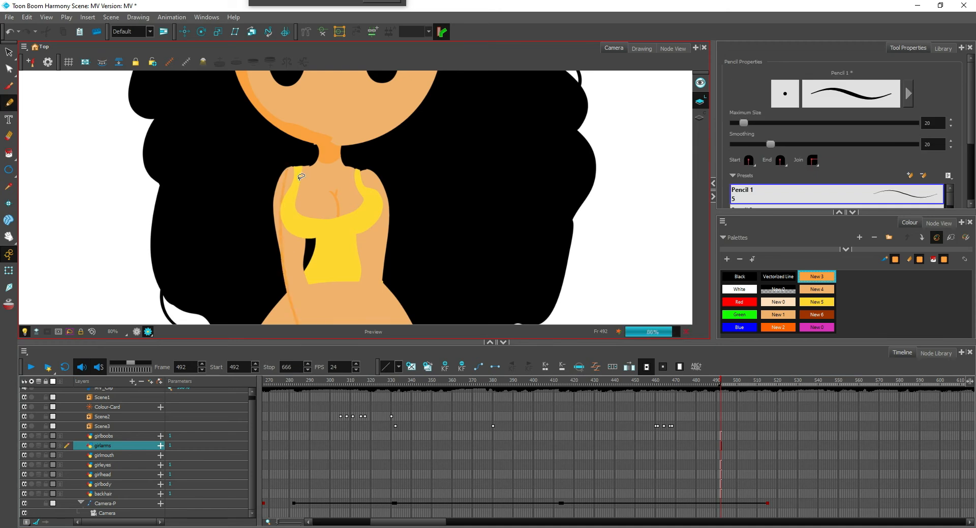
key("ctrl+z")
mouse_move(291, 166)
left_mouse_down()
mouse_move(288, 242)
mouse_move(348, 409)
left_mouse_up()
key("alt+i")
left_click(283, 265)
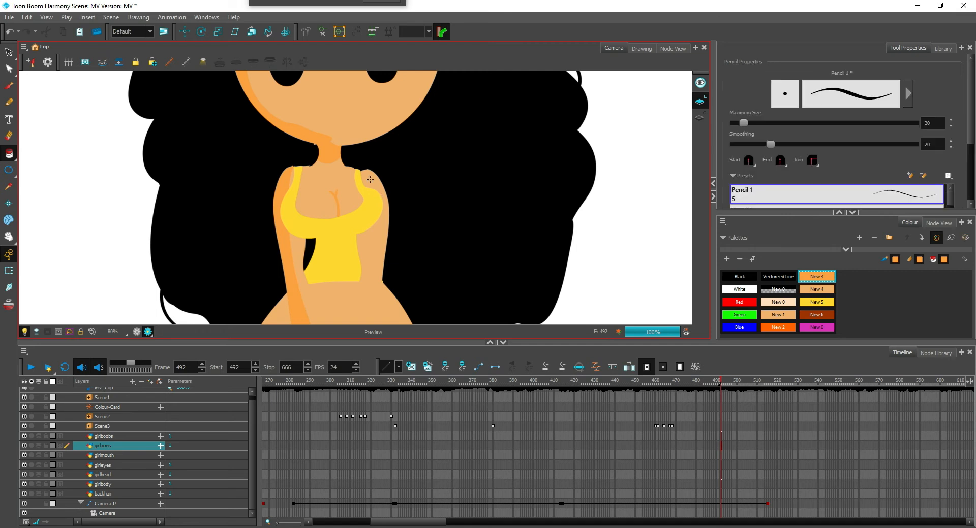
Draw a New 3 shading boundary down the right arm on girlarms and fill the strip on its inner side
key("alt+slash")
mouse_move(363, 170)
left_mouse_down()
mouse_move(375, 232)
mouse_move(370, 383)
left_mouse_up()
key("alt+i")
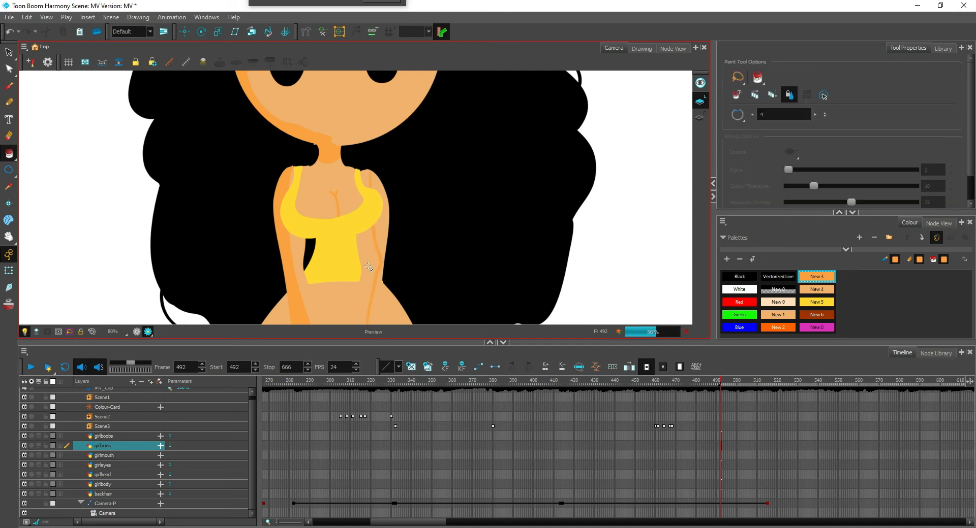
scroll(400, 239, "down", 5)
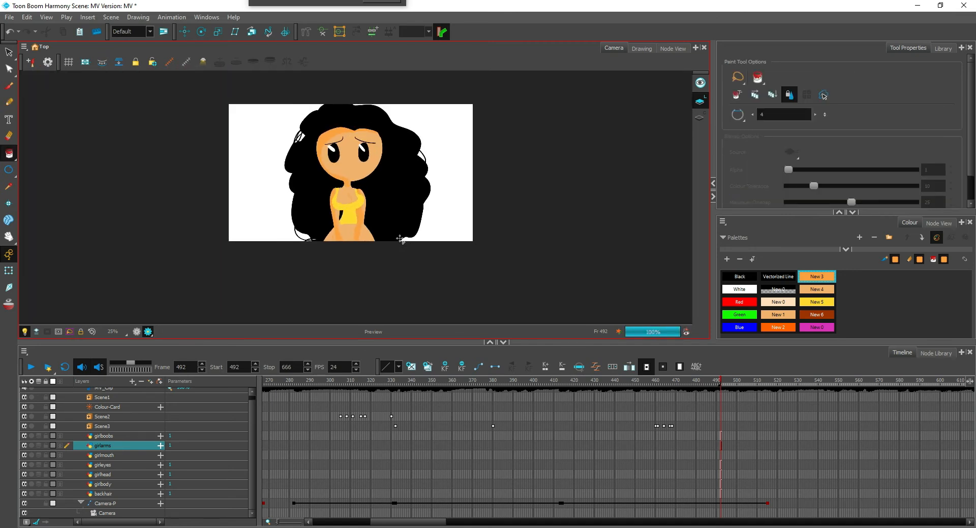
scroll(401, 239, "up", 5)
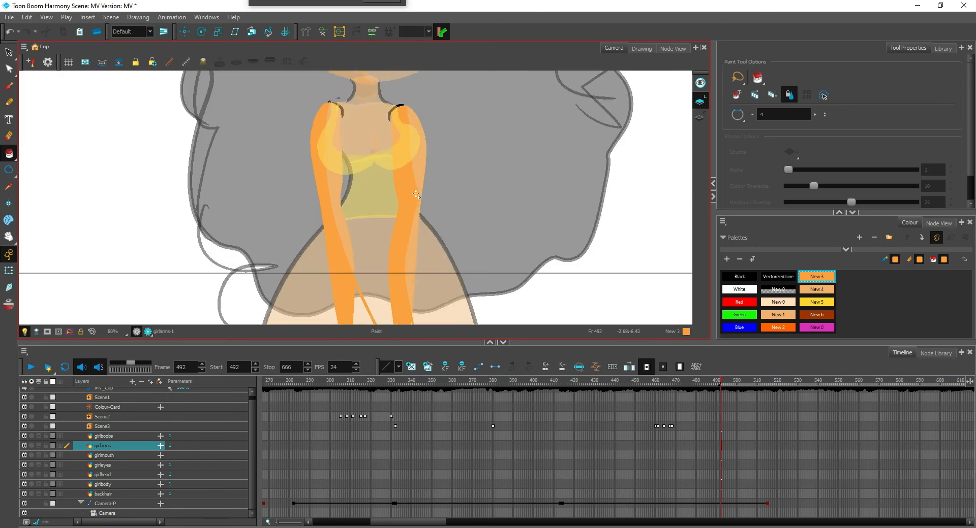
Draw a New 3 pencil line across the hips below the yellow top on the girlbody layer and try filling the strip above it
key("2")
key("alt+slash")
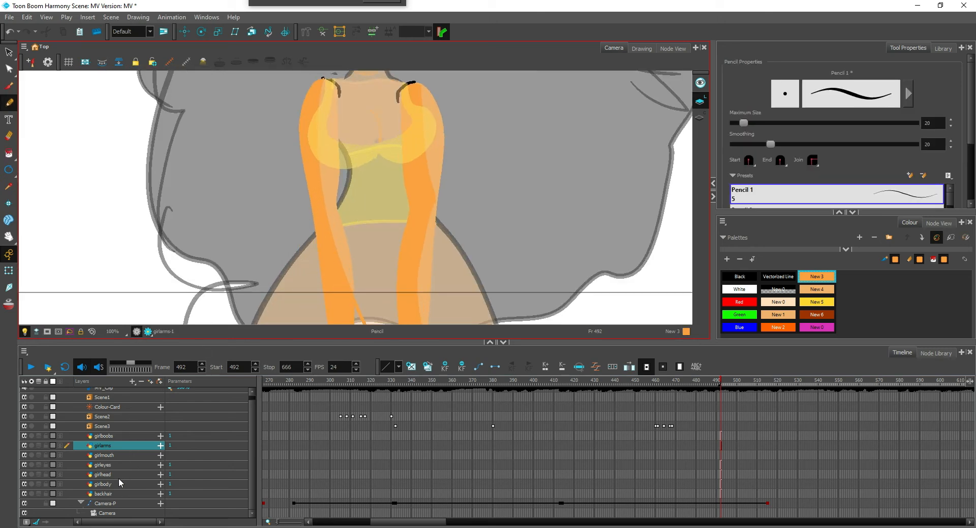
left_click(120, 483)
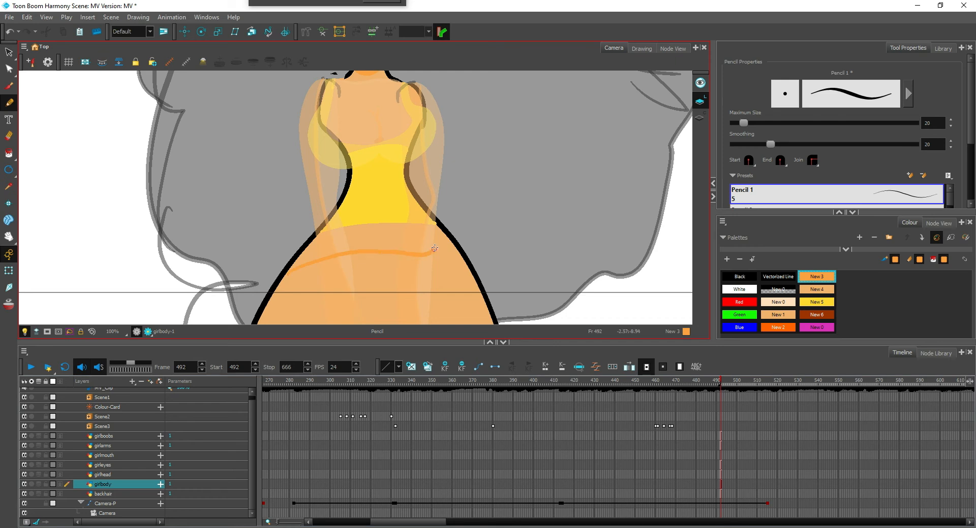
key("alt+i")
left_click(372, 244)
key("ctrl+z")
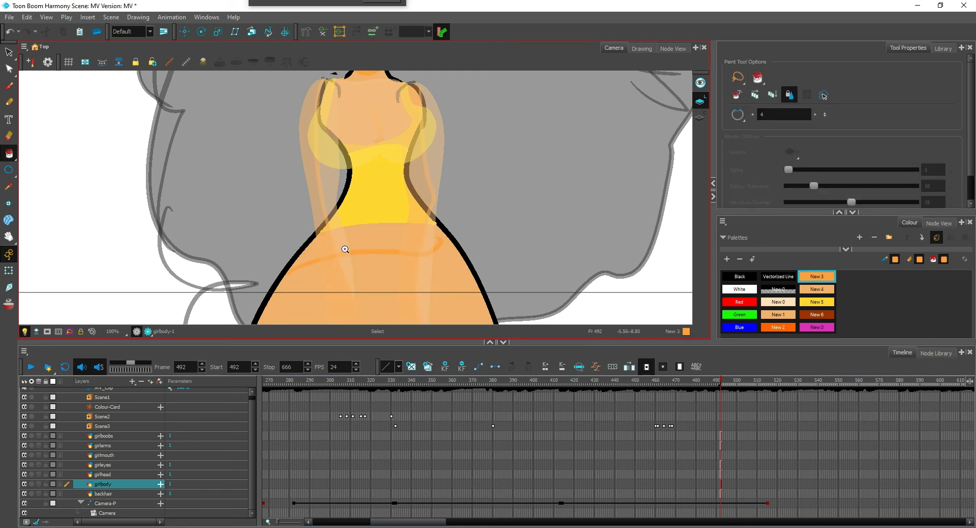
Extend the New 3 boundary across the full hip width, fill the strip under the top, and return to the render view
key("alt+slash")
mouse_move(288, 275)
left_mouse_down()
mouse_move(393, 266)
mouse_move(453, 247)
left_mouse_up()
key("alt+i")
left_click(398, 244)
scroll(401, 249, "down", 6)
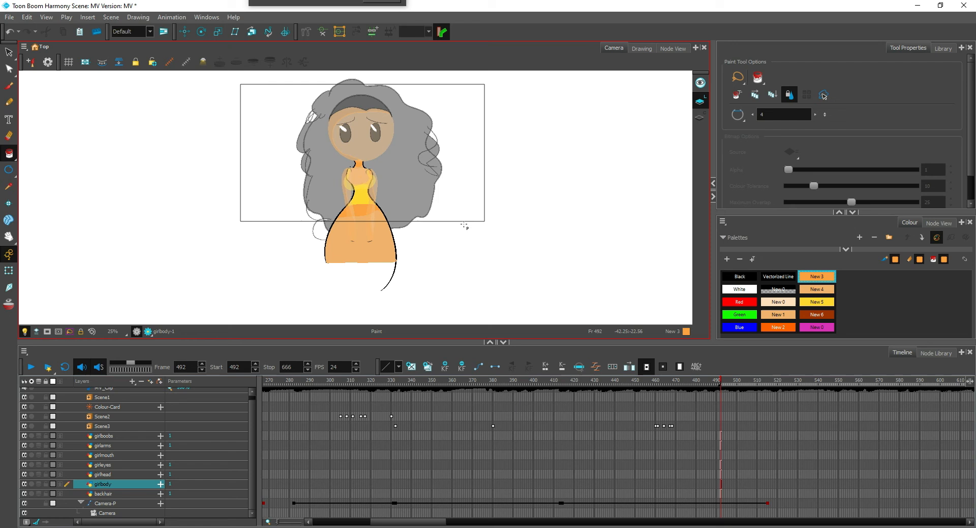
left_click(148, 331)
scroll(381, 236, "up", 2)
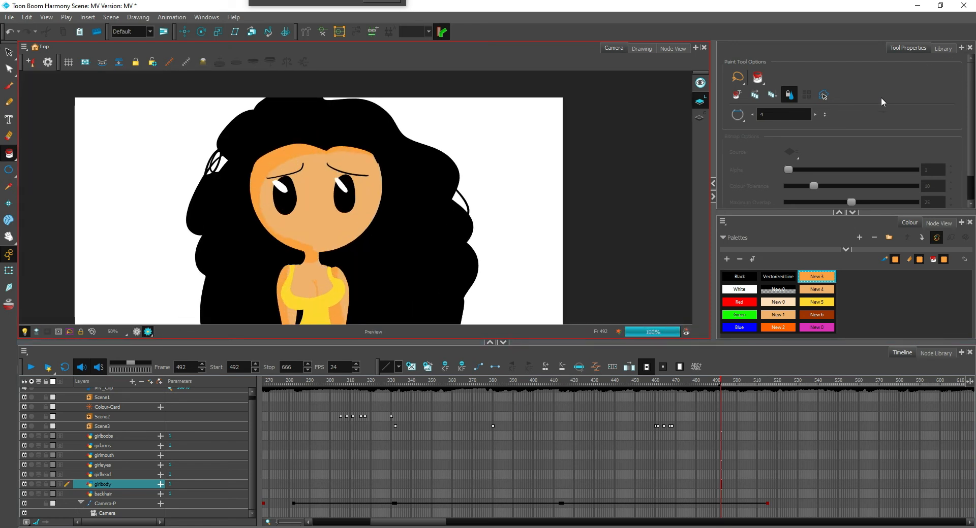
Draw a short, slightly curved black pencil mouth below the eyes on the girlmouth layer
scroll(412, 203, "up", 3)
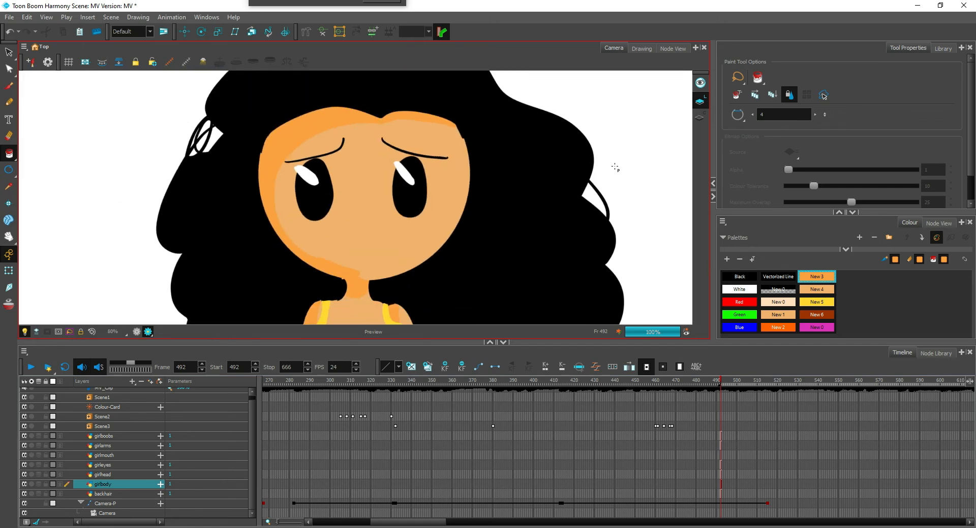
scroll(615, 167, "down", 2)
scroll(615, 166, "up", 3)
left_click(117, 457)
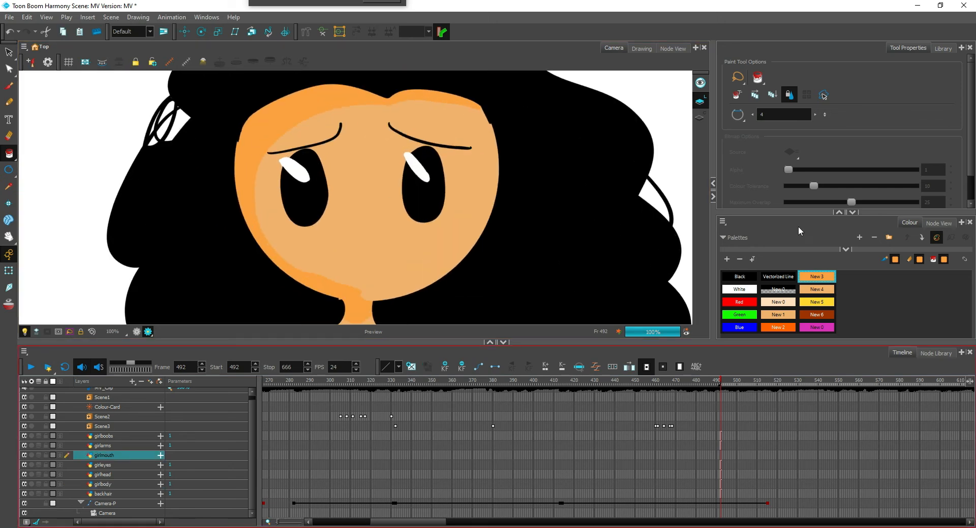
left_click(754, 277)
scroll(435, 235, "up", 2)
key("alt+x")
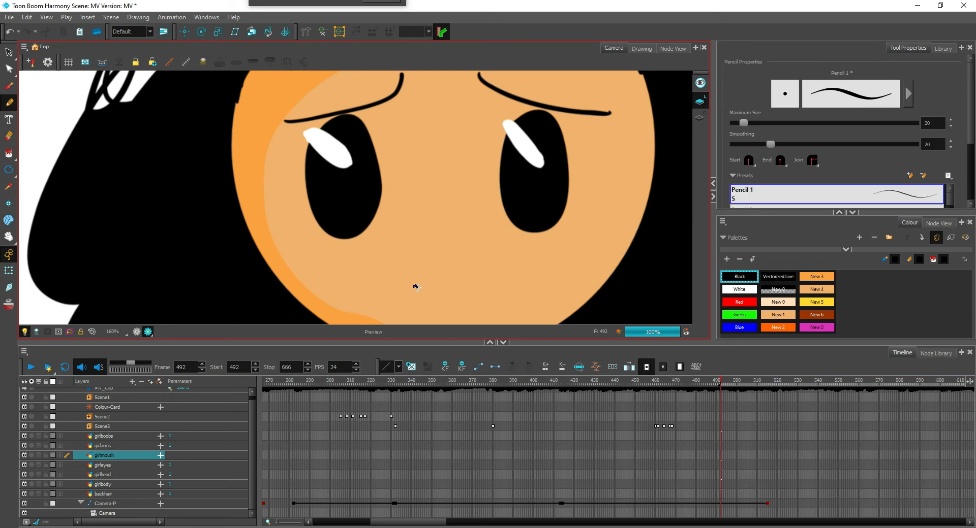
left_click_drag(416, 287, 467, 282)
scroll(466, 268, "down", 4)
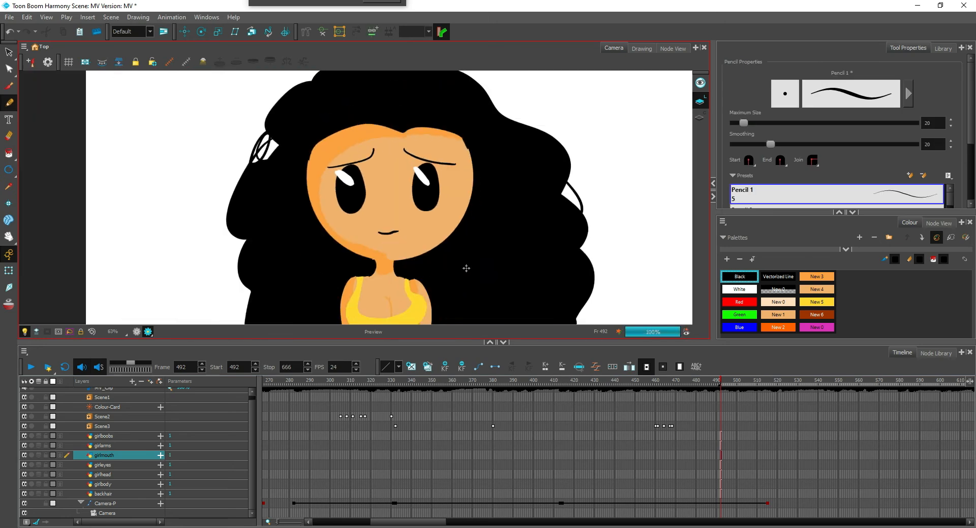
scroll(466, 268, "down", 5)
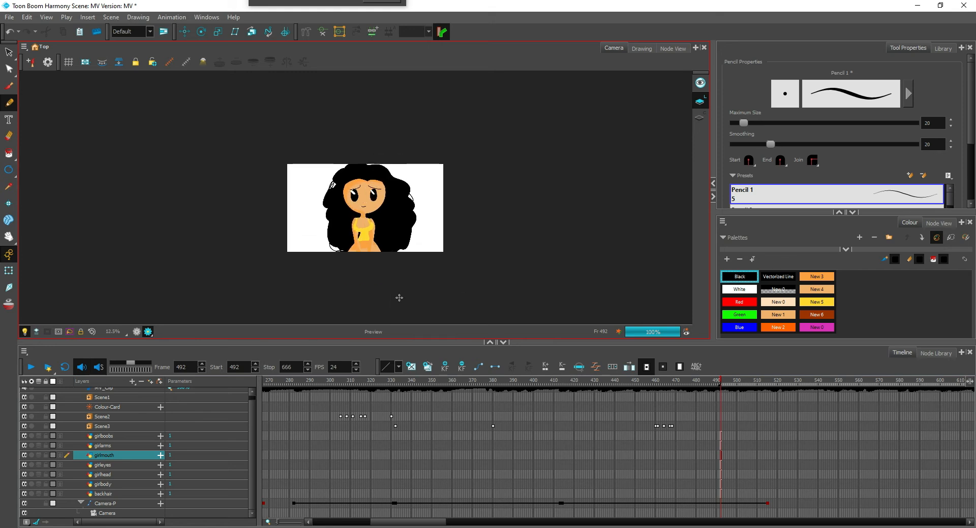
Extend the drawing exposure of all the girl layers, from girlboobs down to backhair, to frame 560
scroll(399, 298, "up", 2)
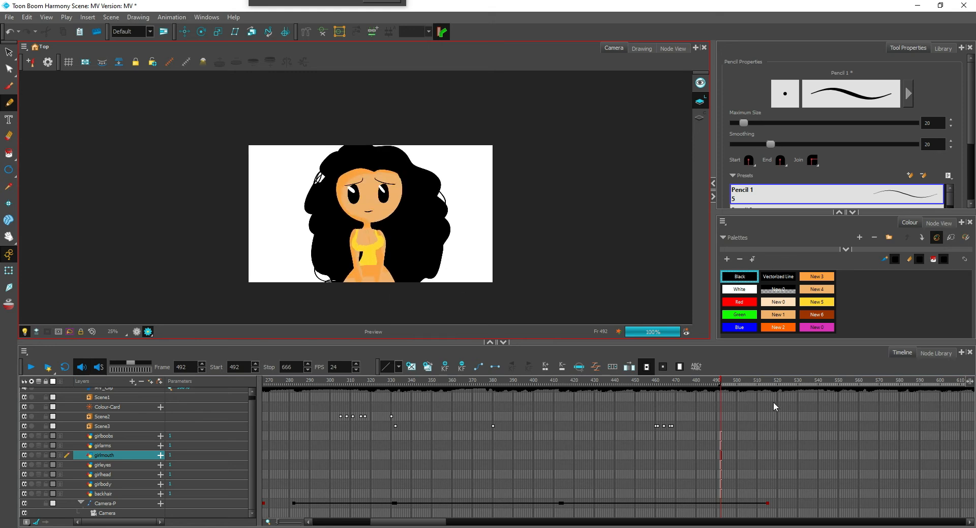
scroll(773, 403, "right", 10)
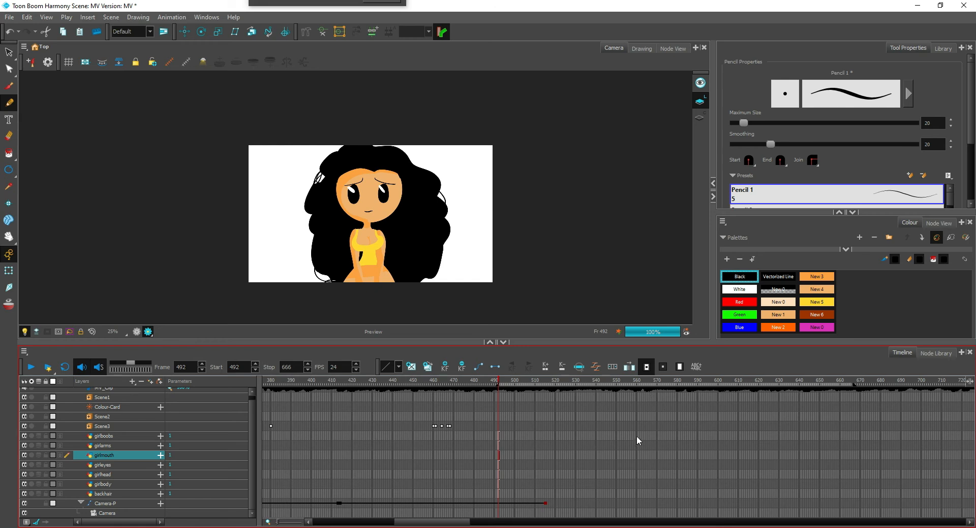
left_click_drag(636, 438, 637, 494)
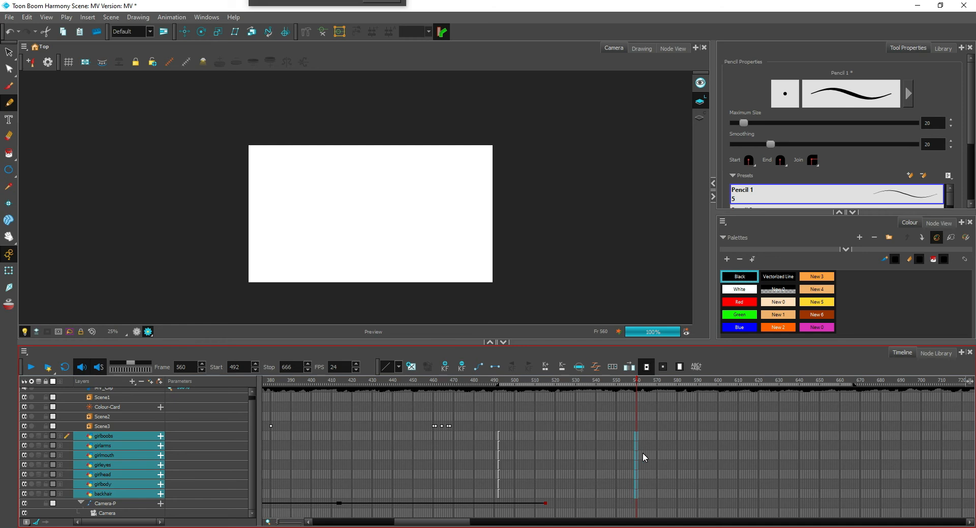
key("F5")
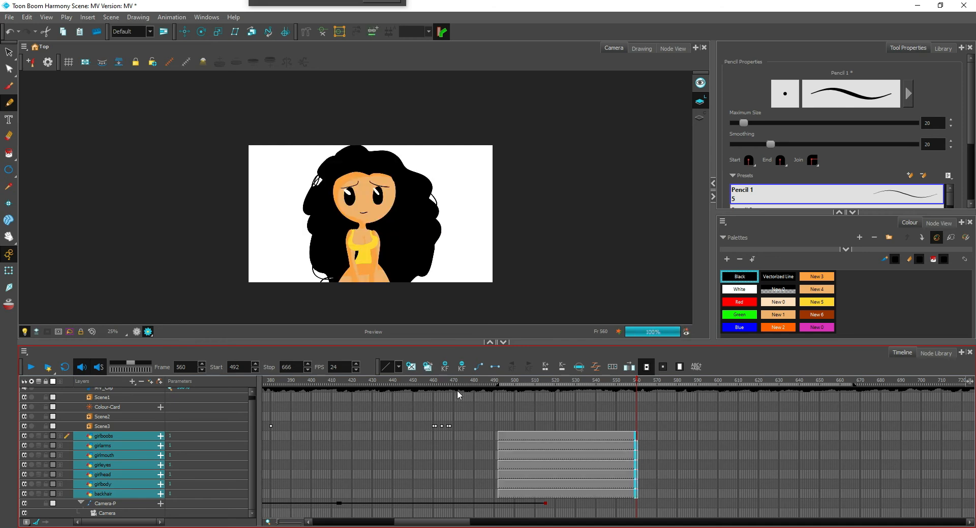
Add a parent peg to the girlbody layer and parent the backhair layer to that peg
left_click(125, 493)
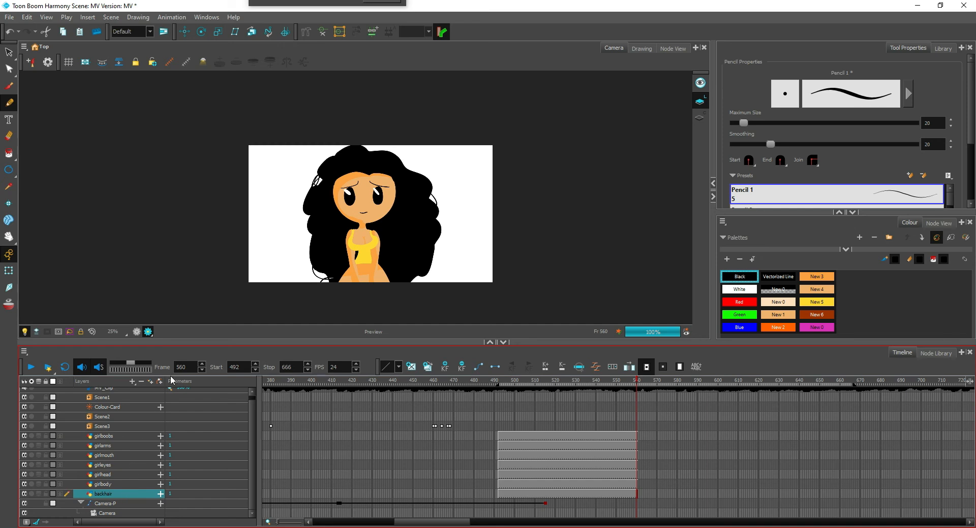
left_click(120, 483)
left_click(160, 381)
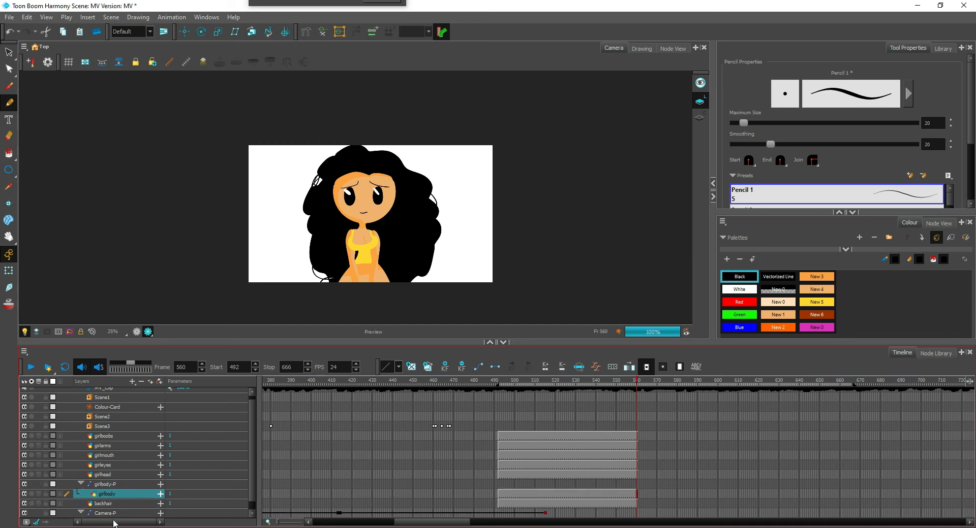
left_click(121, 503)
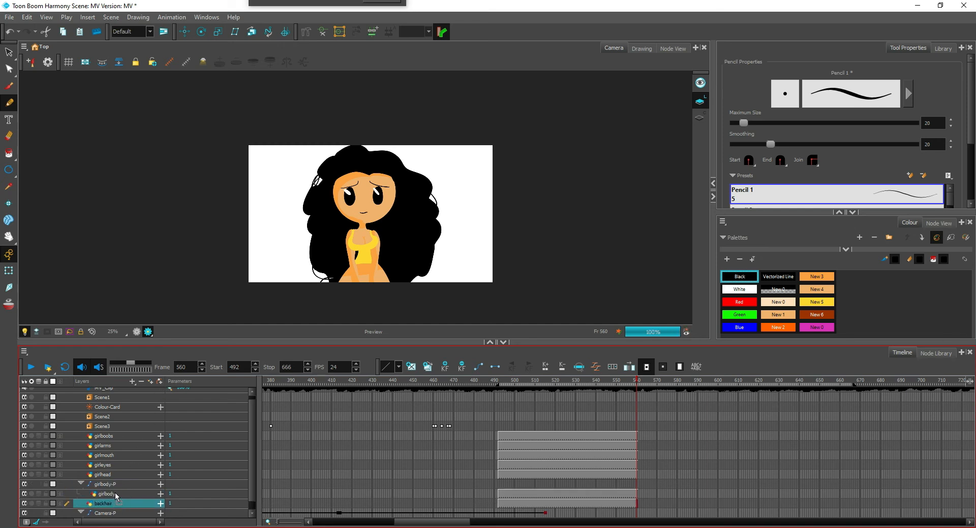
left_click_drag(115, 492, 115, 489)
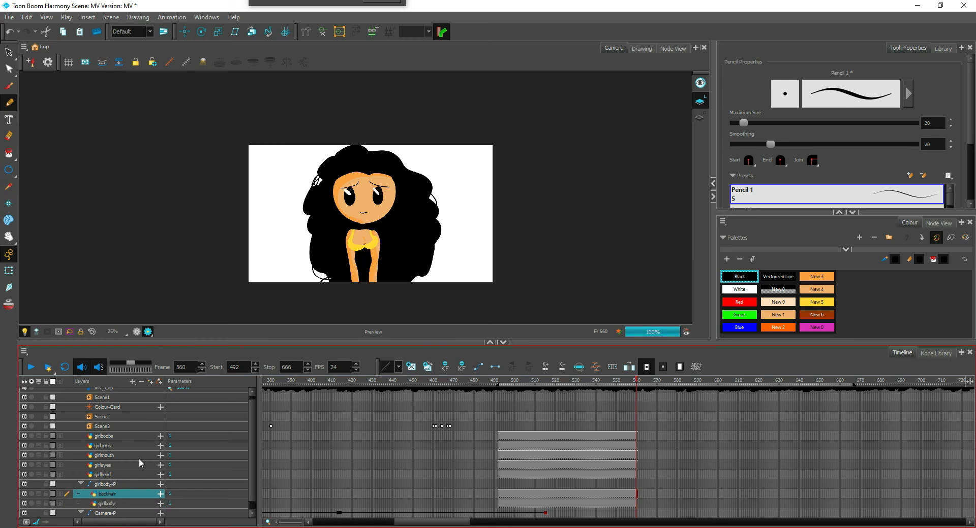
Reorder the layers under the girlbody peg so that girlbody sits above backhair
left_click(117, 513)
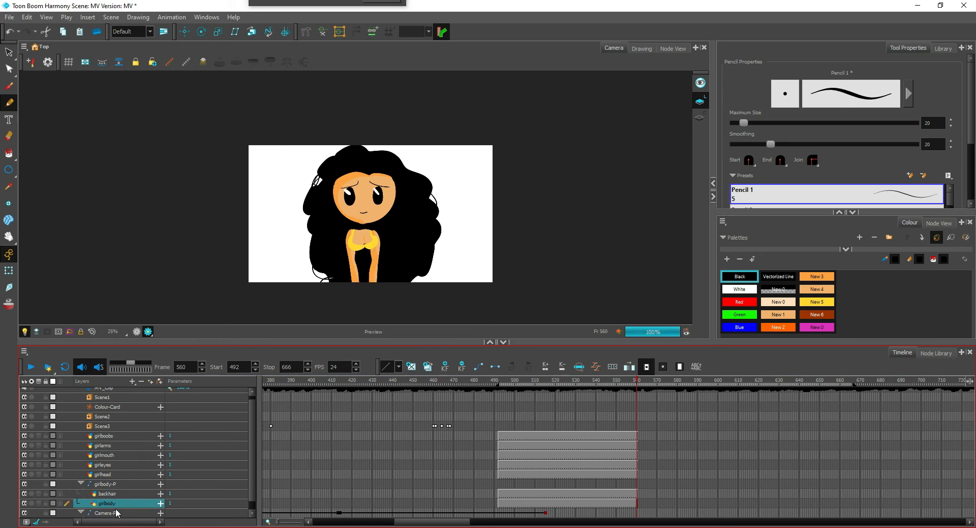
left_click_drag(112, 493, 114, 489)
key("ctrl+z")
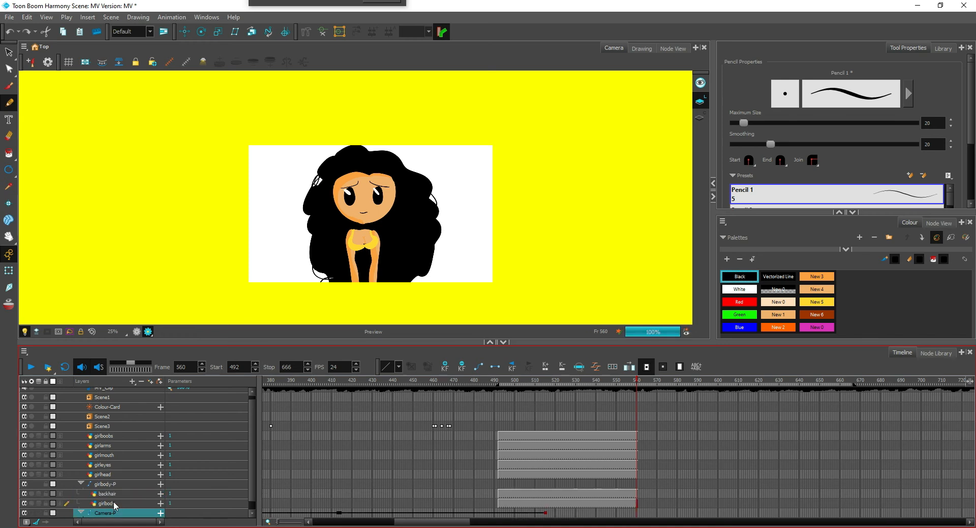
left_click(118, 503)
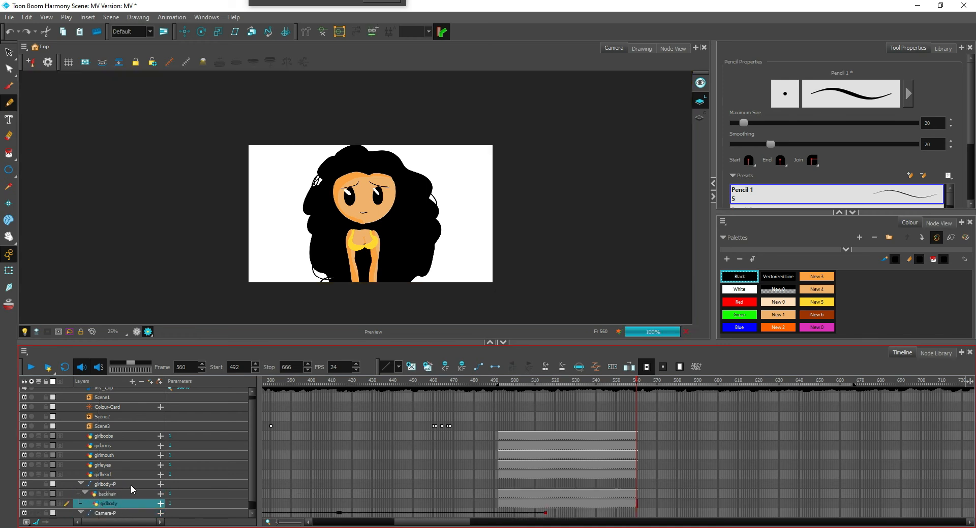
left_click_drag(115, 504, 117, 490)
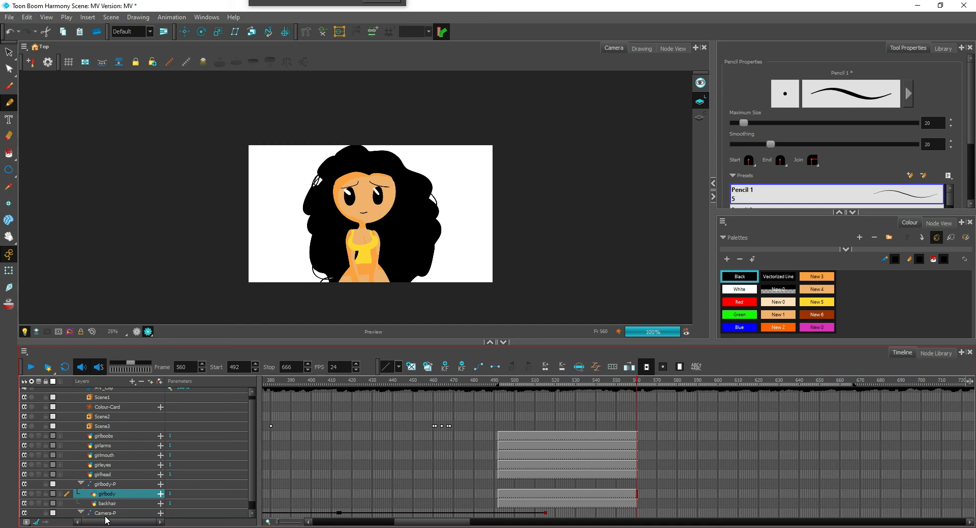
Add a parent peg to the girlhead layer and parent girleyes and girlmouth to it, above girlhead
left_click(116, 474)
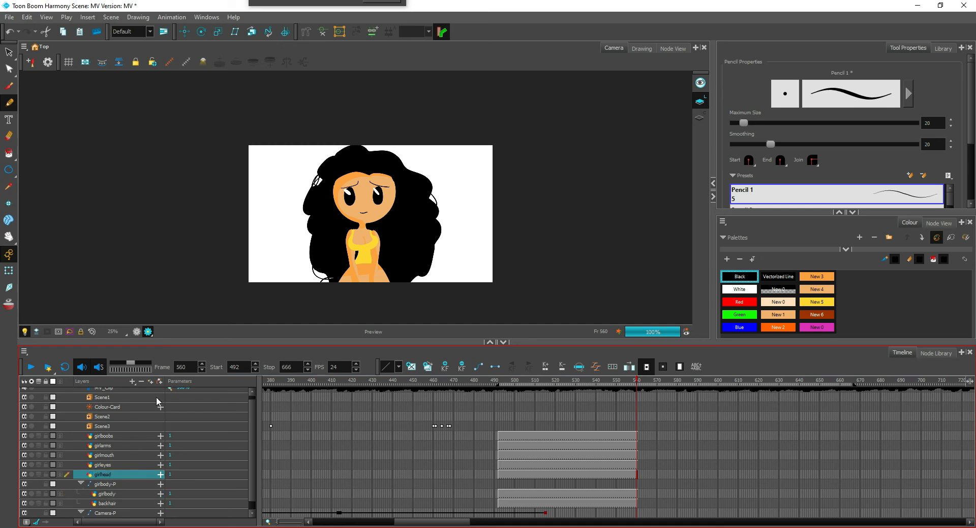
left_click(159, 382)
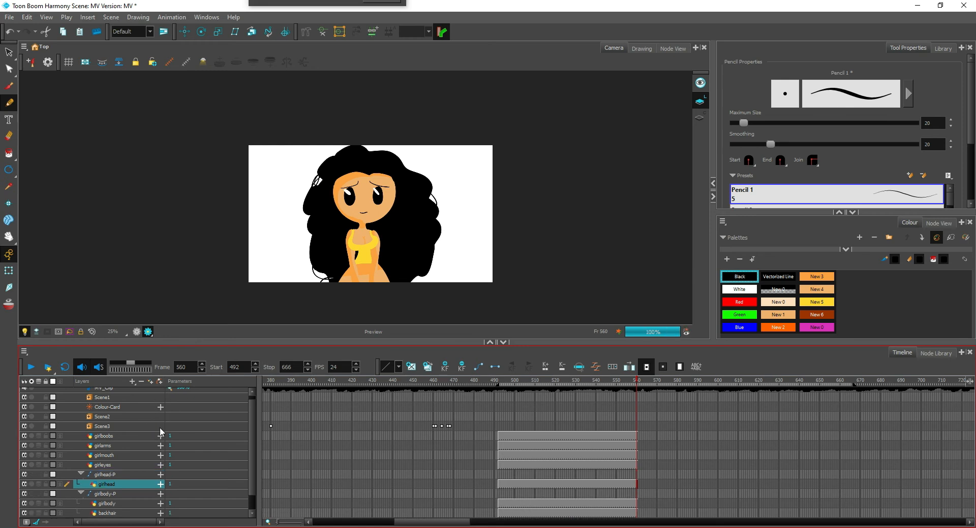
mouse_move(121, 465)
left_mouse_down()
mouse_move(118, 480)
mouse_move(123, 455)
mouse_move(120, 472)
left_mouse_up()
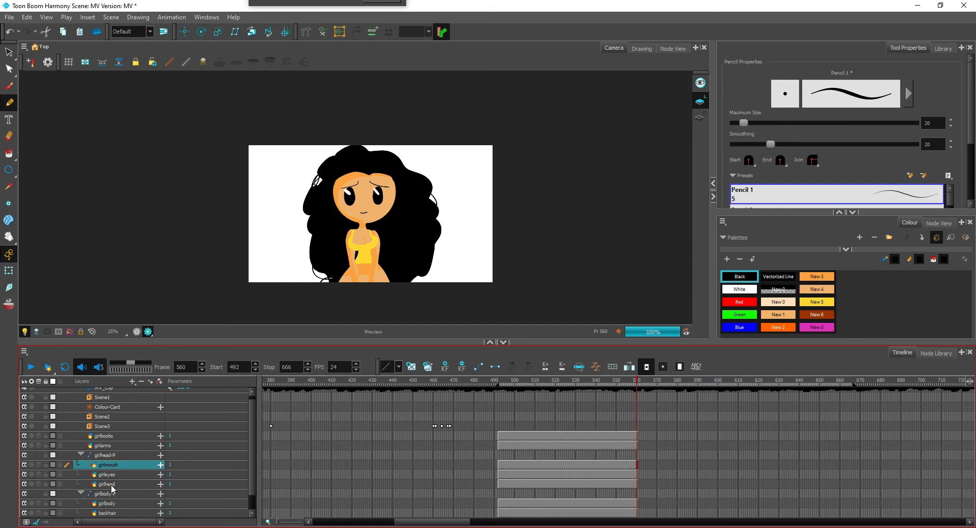
Parent the girlhead peg, girlarms and girlboobs to the girlbody peg, with girlboobs and girlarms above the head peg
left_click(115, 455)
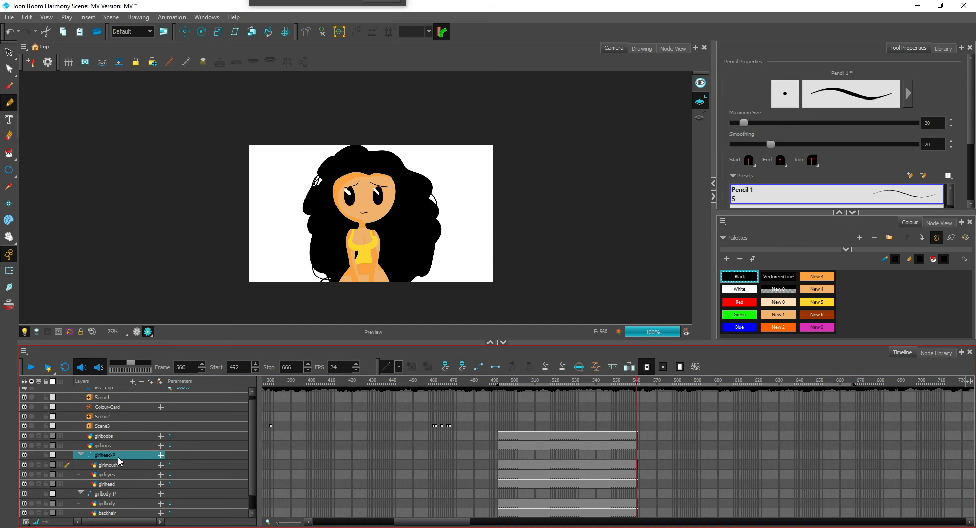
left_click_drag(121, 492, 119, 502)
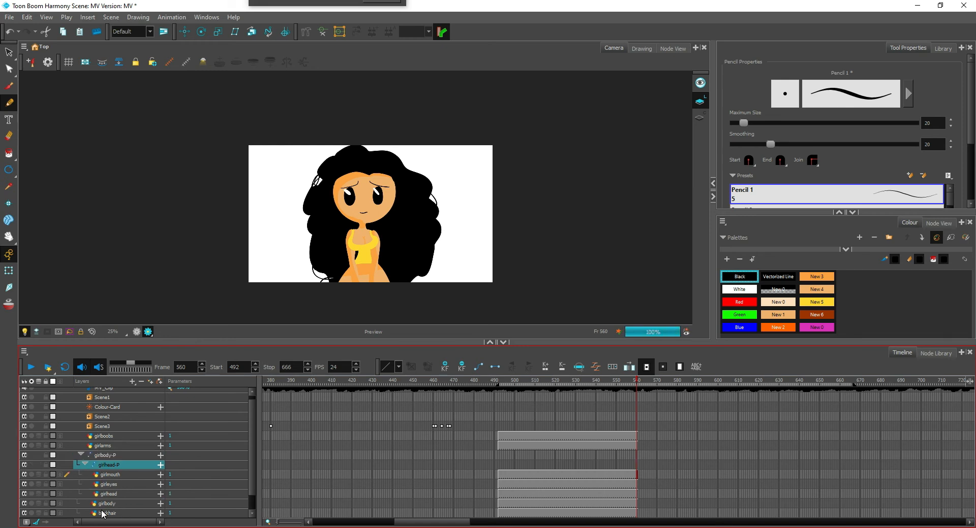
left_click(123, 446)
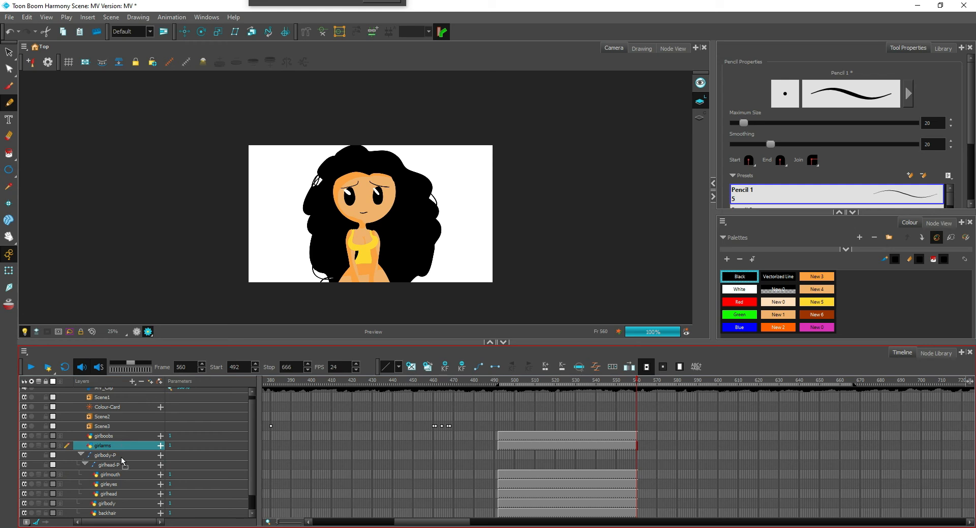
left_click_drag(121, 456, 121, 446)
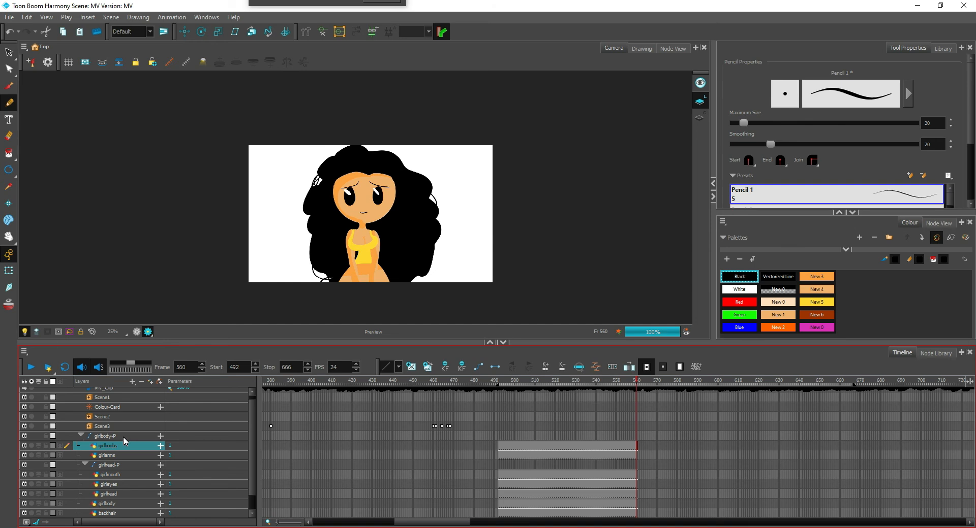
Add a keyframe to the girlbody peg at frame 492 and move the camera peg's last keyframe to frame 491
left_click(499, 436)
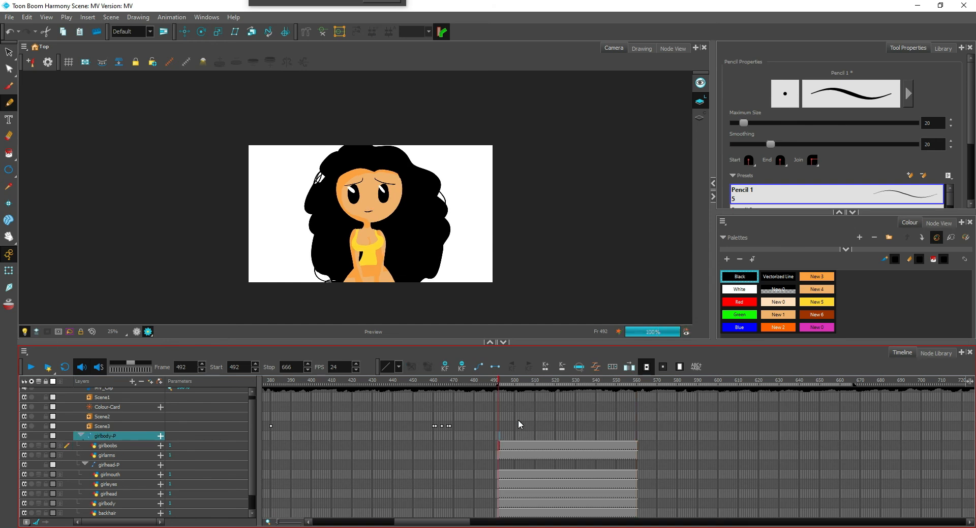
key("F6")
scroll(654, 452, "down", 2)
left_click(550, 504)
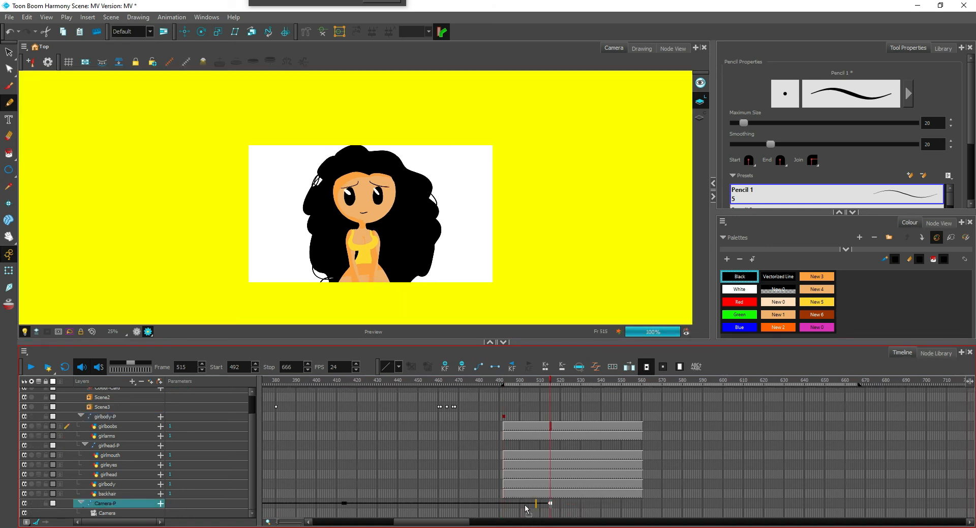
left_click_drag(526, 508, 501, 510)
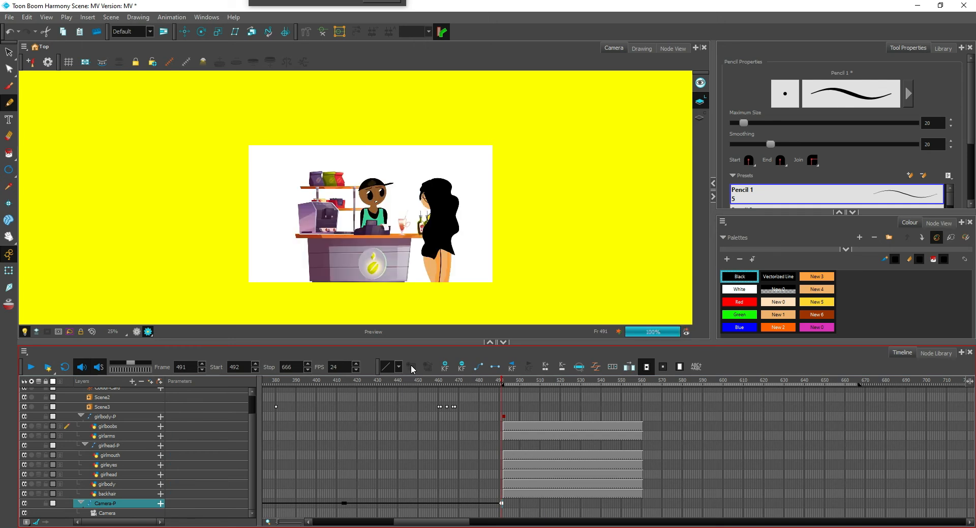
left_click(503, 505)
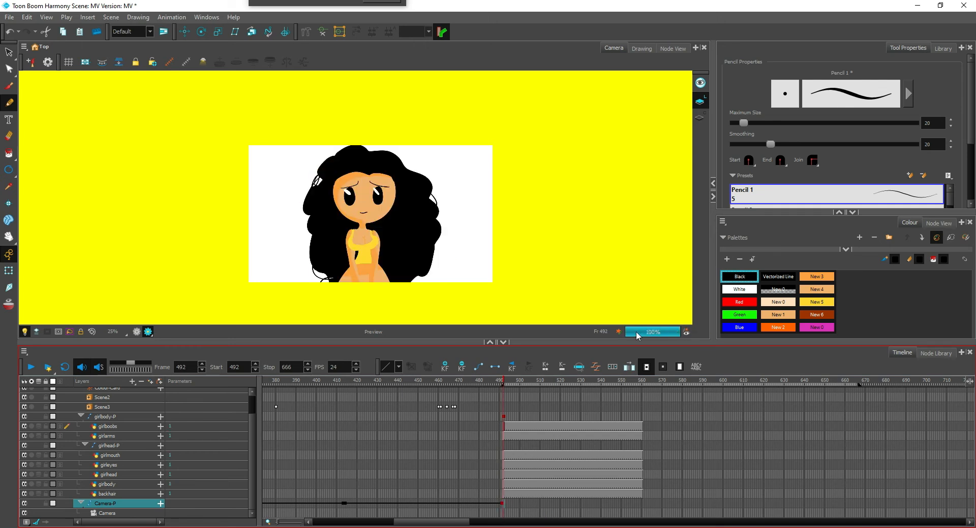
Add an end keyframe to the girlbody peg at frame 559
left_click_drag(669, 431, 647, 455)
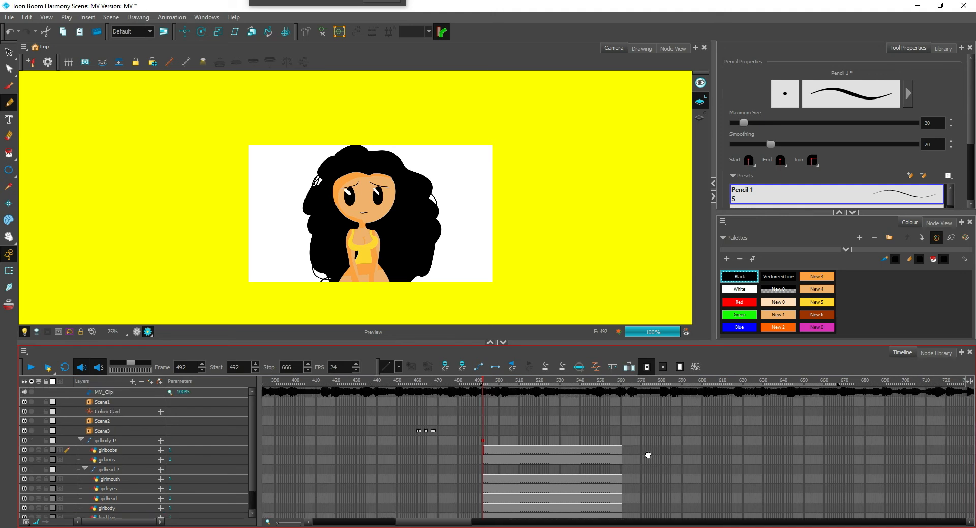
left_click(481, 444)
left_click(617, 447)
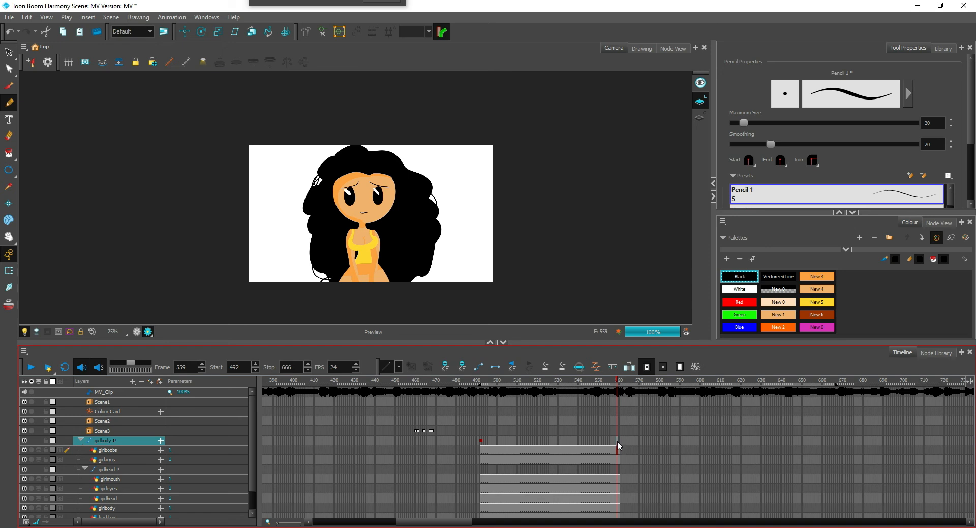
left_click(617, 441)
Mask the area outside the camera and, at frame 559, enlarge and reposition the whole girl so her hair nearly spans the frame's width
left_click(9, 270)
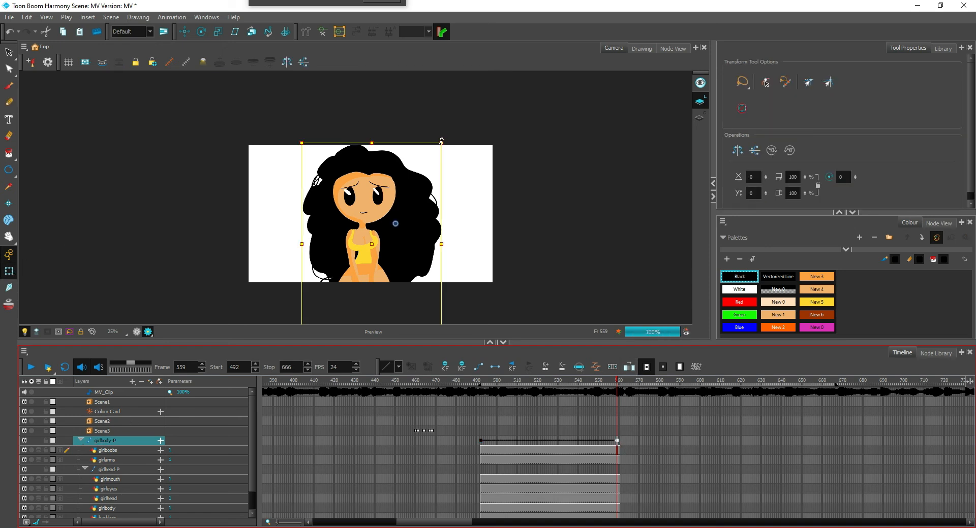
left_click(148, 331)
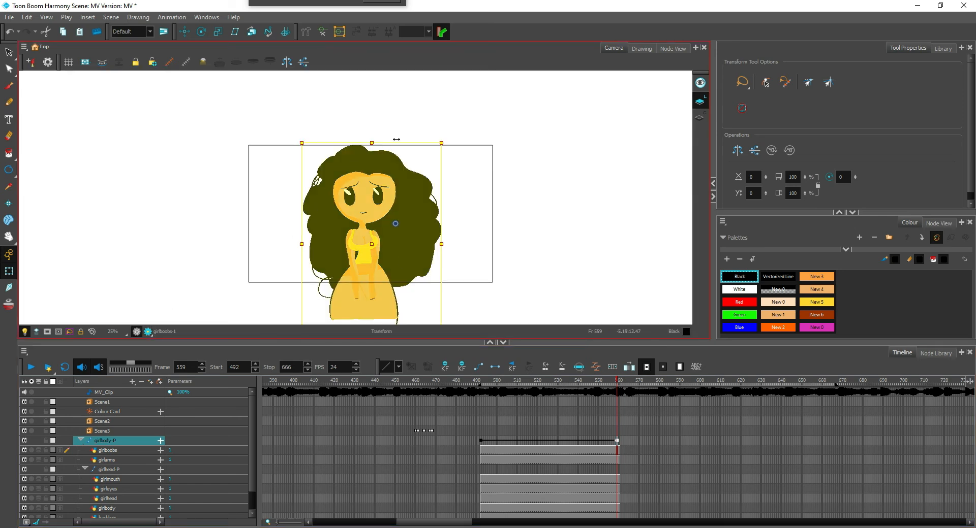
left_click(47, 332)
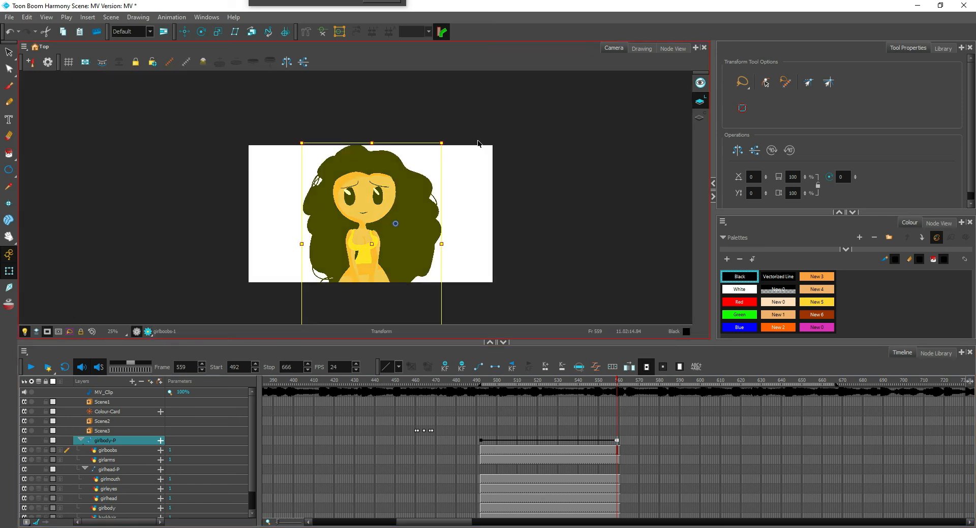
left_click_drag(440, 140, 472, 84)
left_click_drag(347, 201, 361, 199)
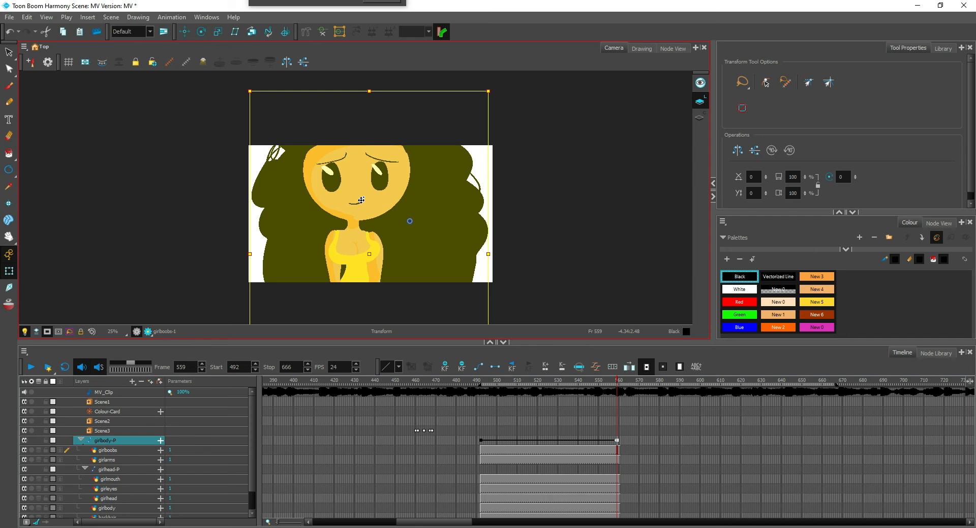
Set the playback stop frame to 560 and play the zoom on the girl from frame 492
left_click(481, 451)
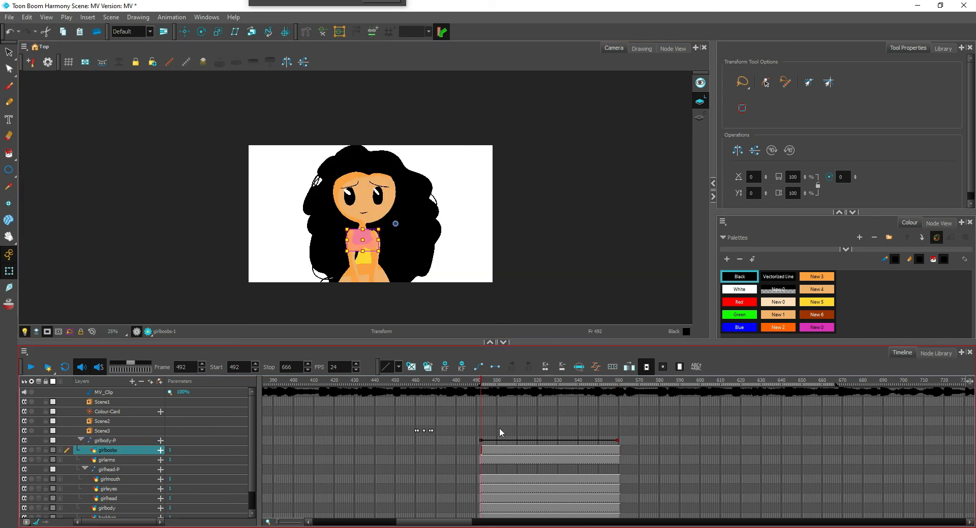
double_click(288, 367)
type("560")
key("Return")
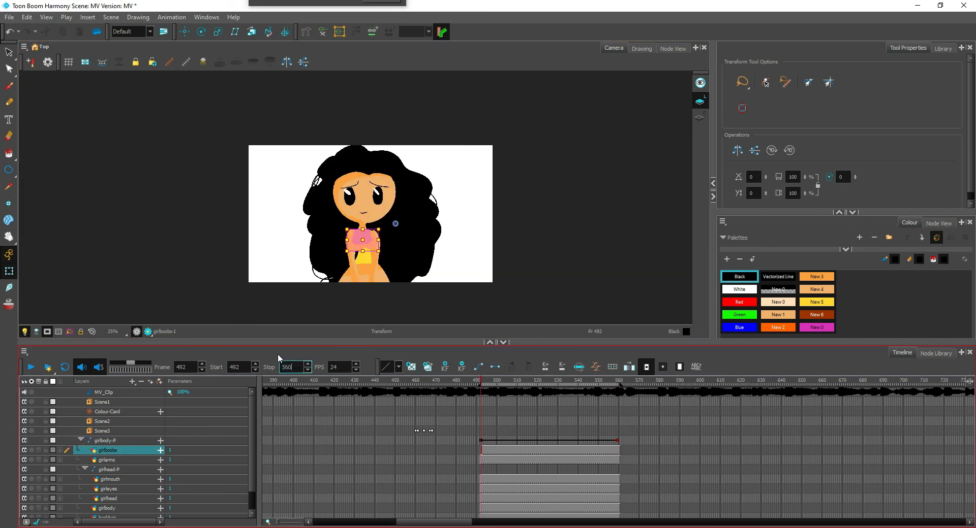
left_click(30, 367)
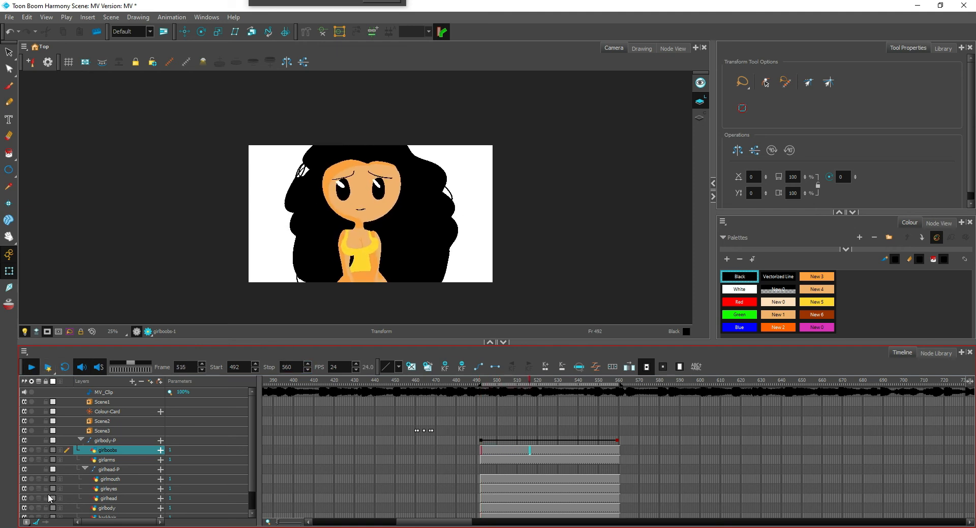
left_click(30, 367)
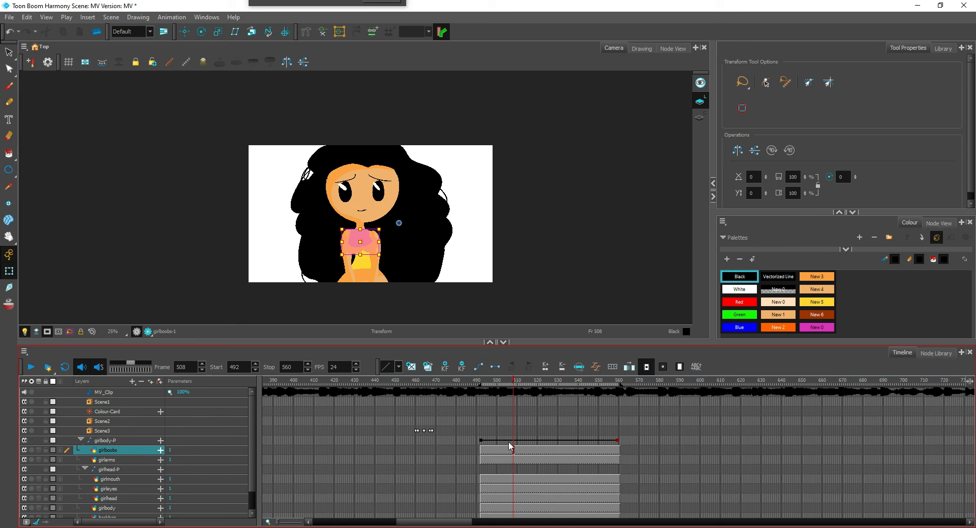
Add a keyframe to the girlbody peg at frame 502 and nudge the whole girl slightly down
left_click(501, 441)
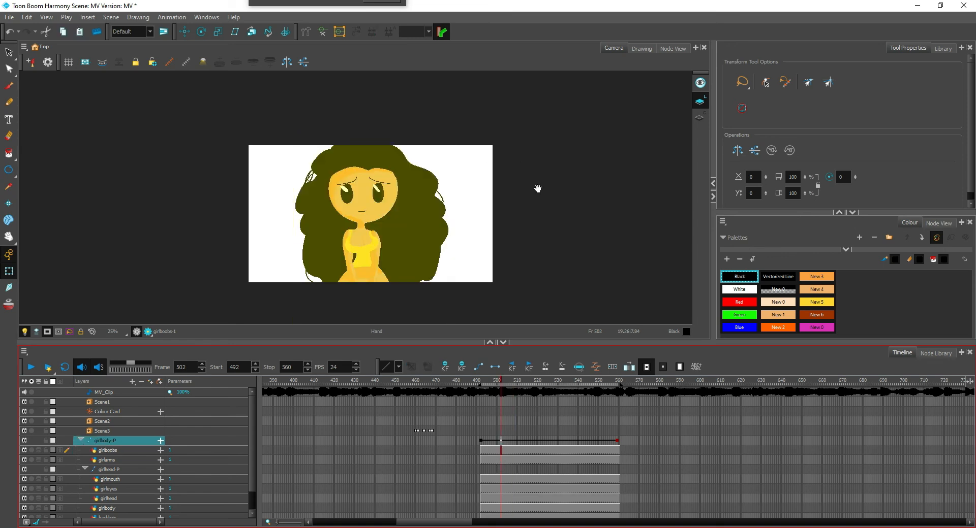
key("2")
key("2")
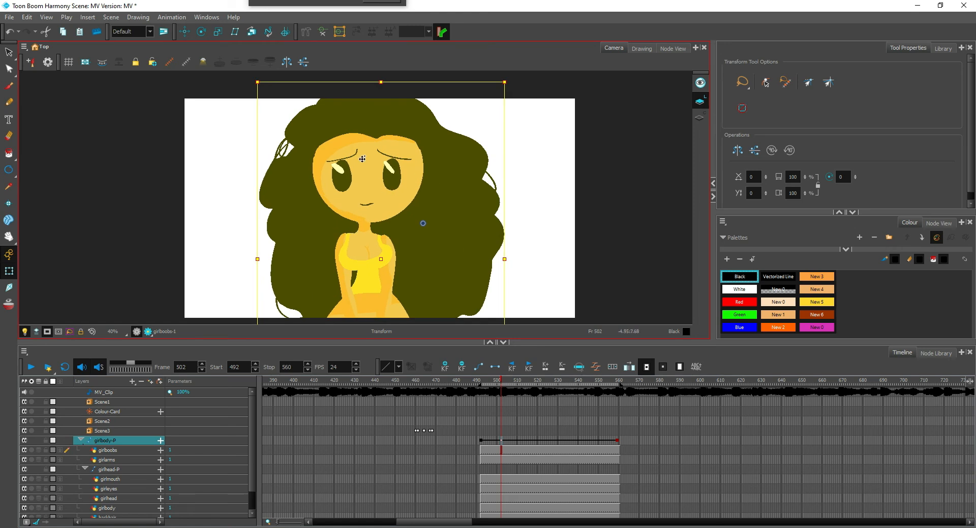
key("Down")
key("Down")
key("Down")
Add girlbody peg keyframes at frames 512, 525 and 540, shifting the girl up, down and up again to make her bob
left_click(522, 441)
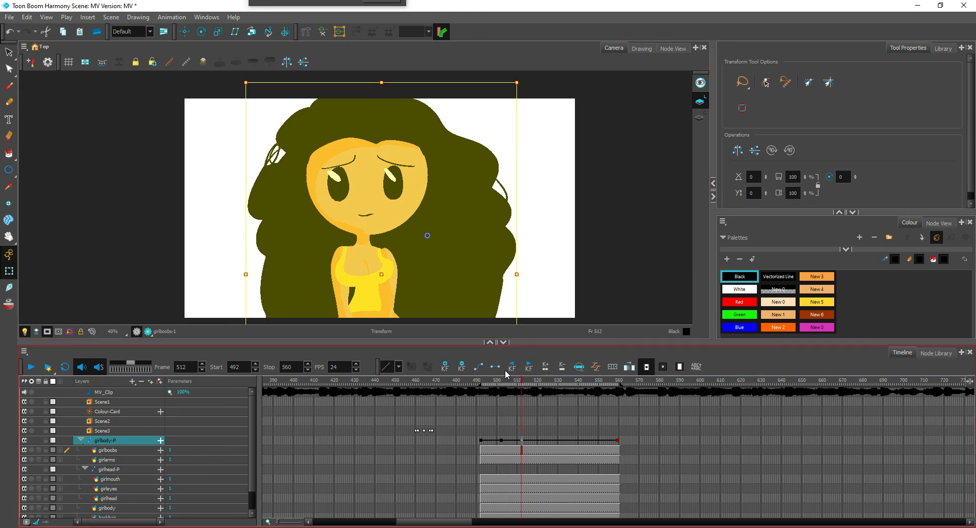
left_click_drag(367, 207, 402, 173)
left_click(548, 441)
left_click(579, 440)
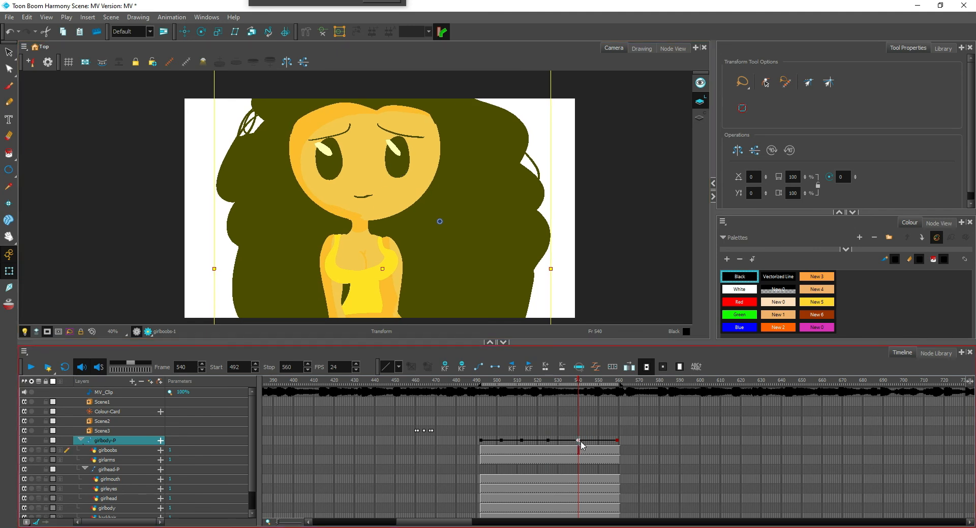
Respace the four in-between girlbody keyframes evenly along the zoom, with the first two at frames 504 and 519
left_click_drag(578, 441, 558, 440)
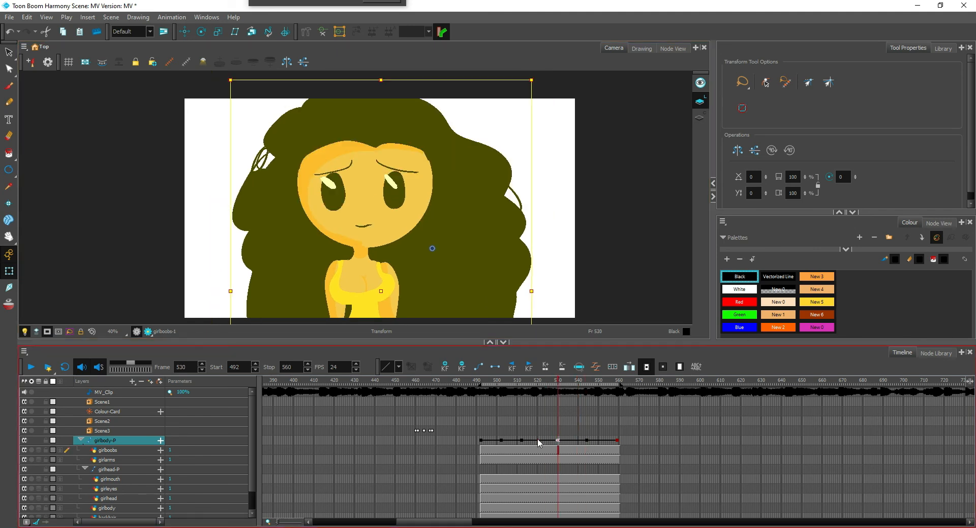
left_click(521, 441)
left_click(529, 451)
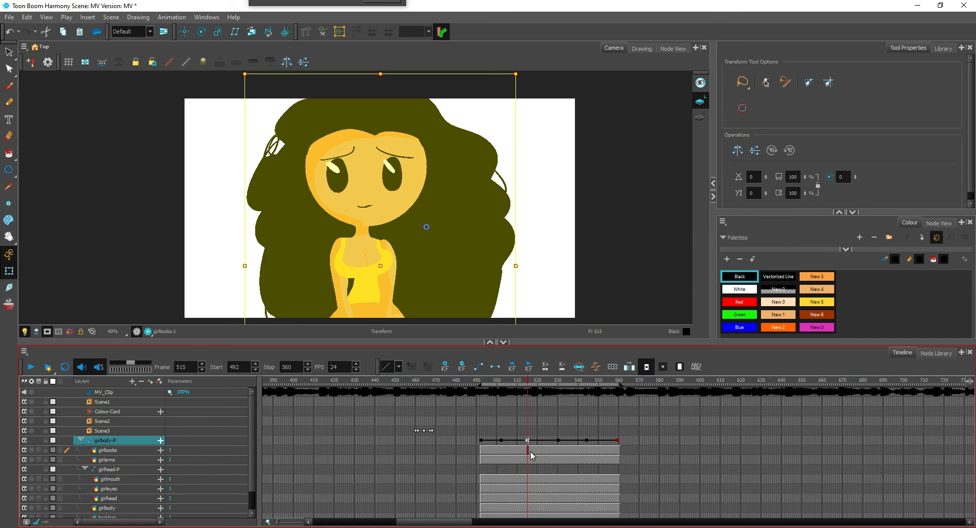
left_click(502, 441)
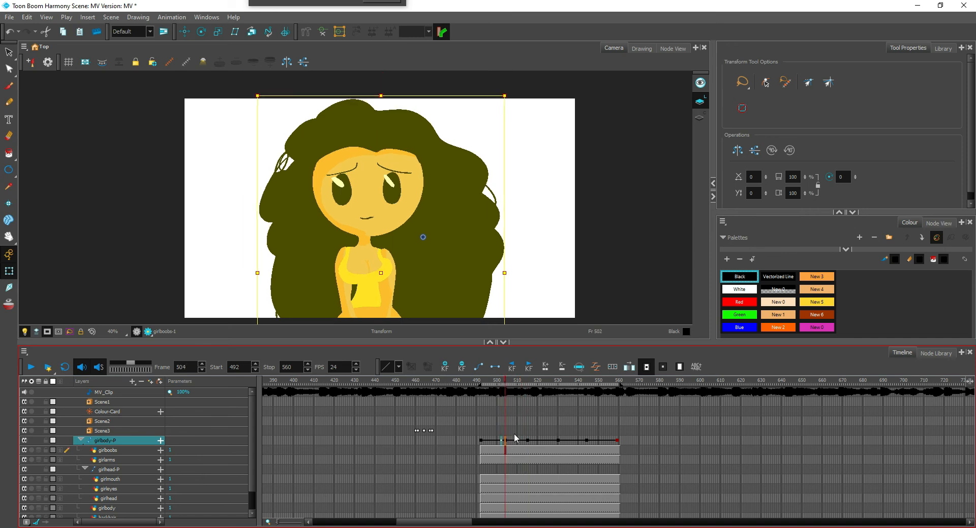
left_click_drag(587, 440, 535, 441)
left_click(559, 442)
left_click(527, 441)
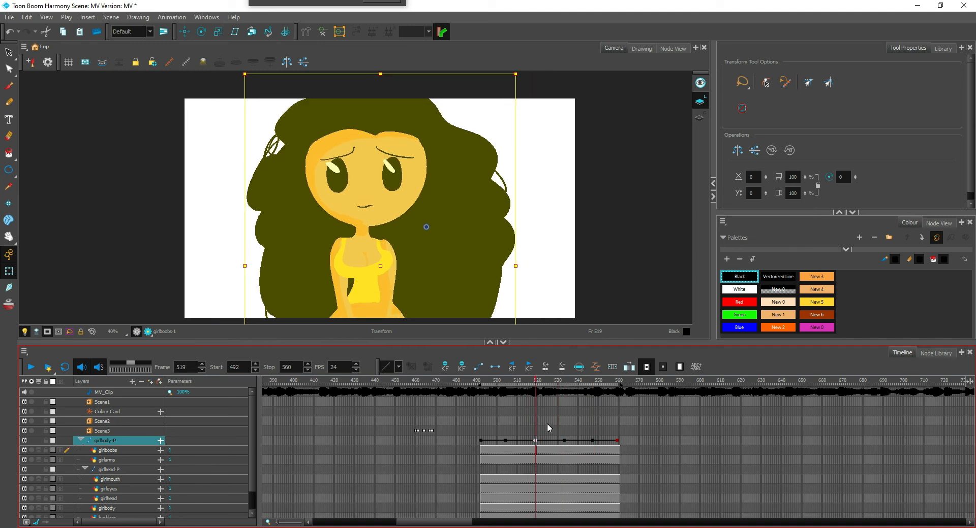
Play the shot from frame 492 to 560 to check the girl's bobbing zoom
left_click(490, 452)
key("Return")
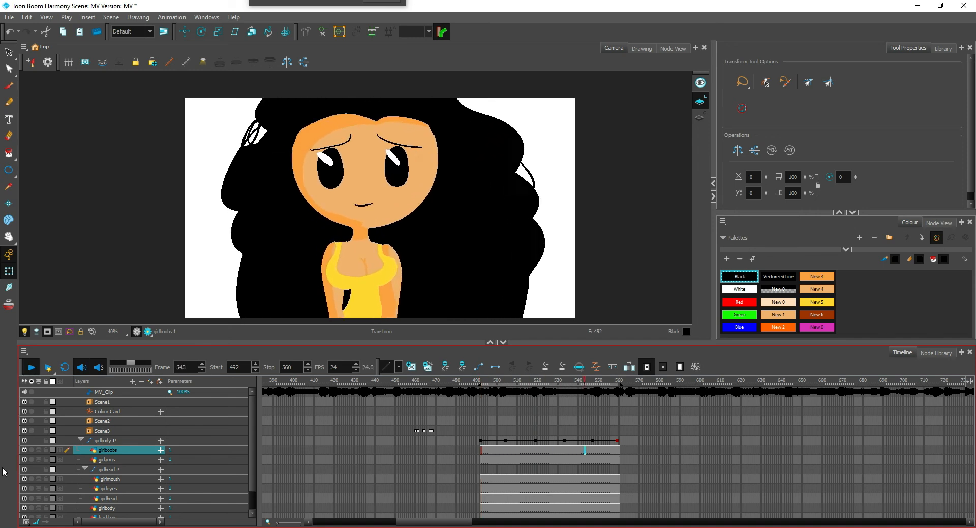
key("1")
left_click_drag(581, 404, 552, 388)
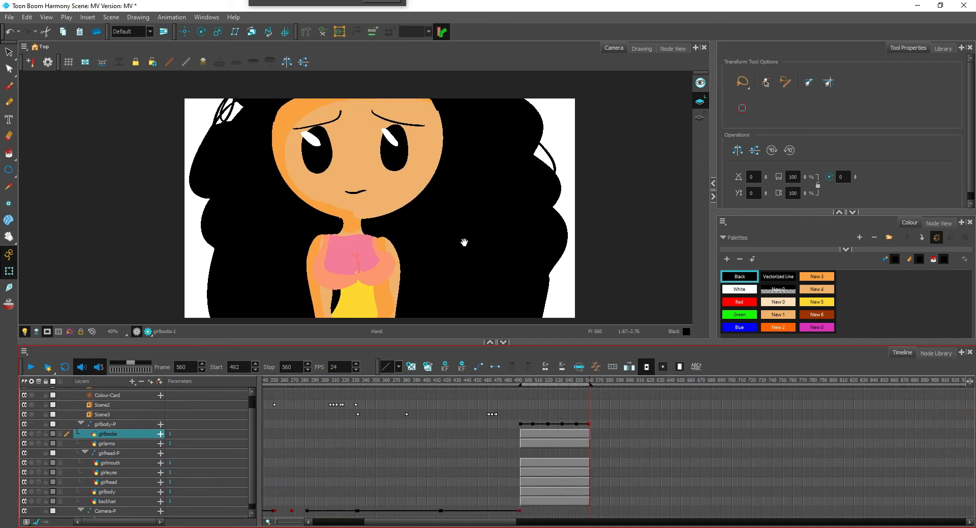
left_click_drag(464, 242, 488, 192)
key("1")
key("1")
key("1")
key("2")
key("2")
key("2")
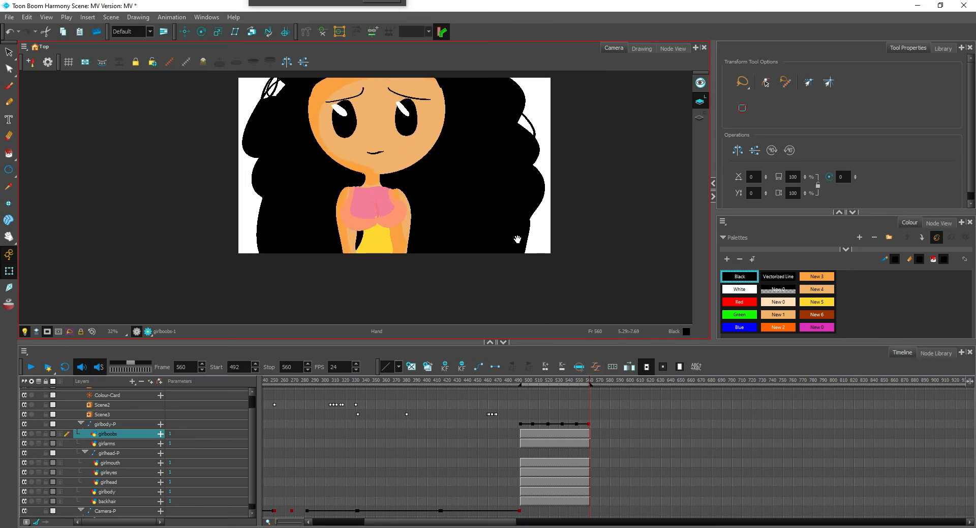
left_click_drag(517, 239, 519, 270)
key("1")
key("1")
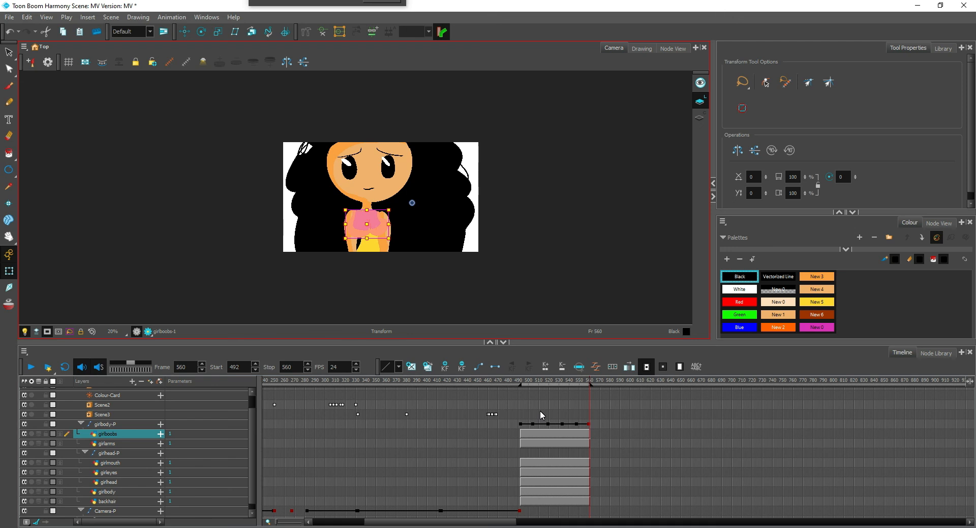
Clear the girleyes exposure from frame 493 to frame 509, keeping the open-eye drawing on frame 492
key("space")
left_click_drag(552, 435, 538, 429)
key("2")
key("2")
key("2")
left_click_drag(338, 423, 430, 426)
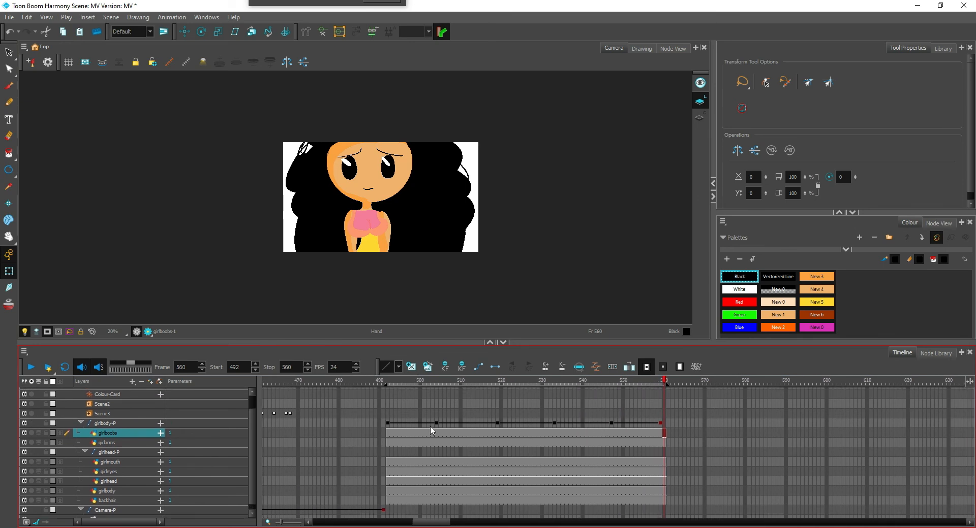
key("2")
left_click_drag(357, 462, 403, 475)
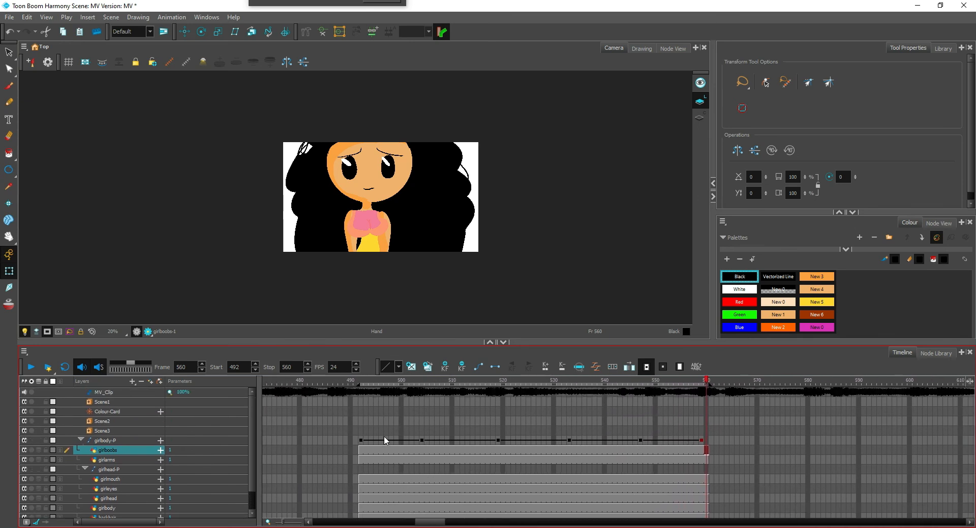
left_click(365, 489)
left_click(361, 489)
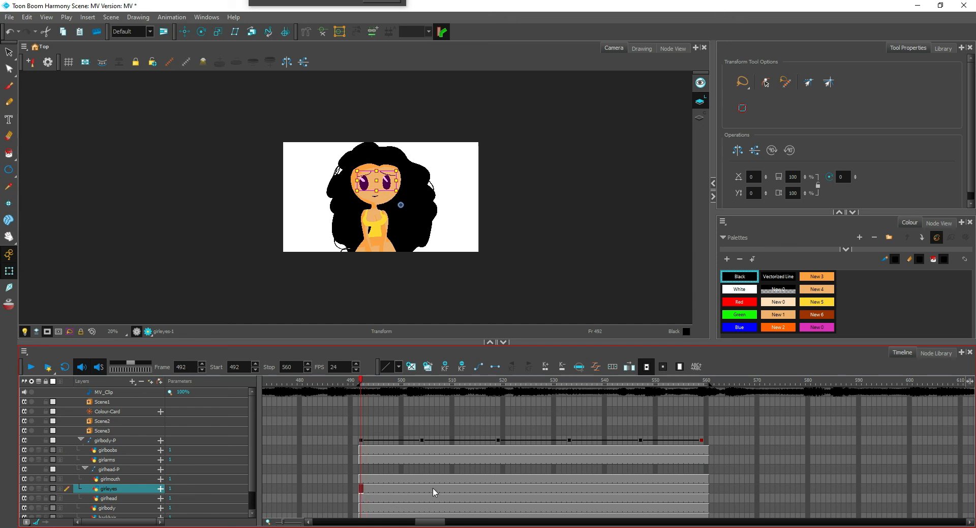
left_click(366, 489)
left_click(447, 488, "shift")
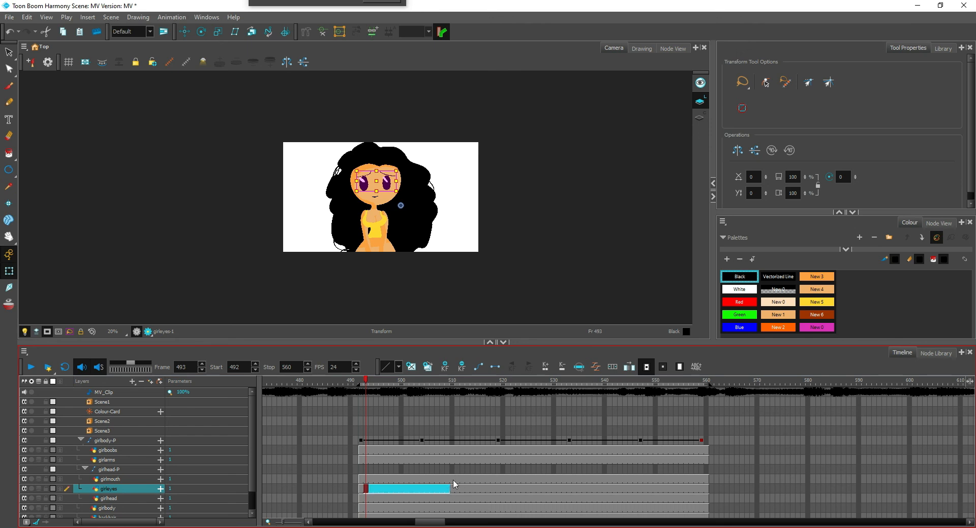
key("Delete")
With onion skin on, pencil both half-closed eyes with lid creases and lowered eyebrows on the girleyes layer at frame 493
left_click(8, 305)
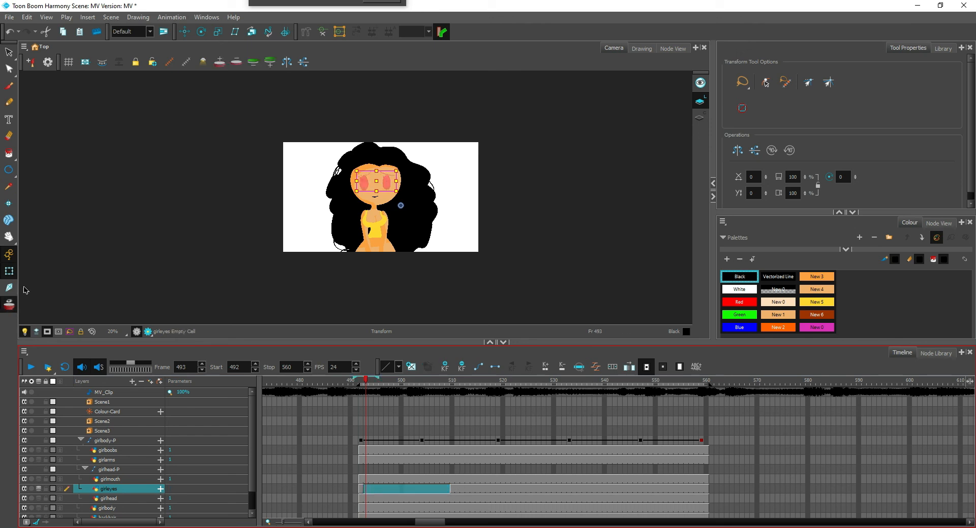
scroll(485, 225, "up", 2)
key("2")
key("2")
left_click_drag(398, 263, 446, 224)
key("2")
key("2")
key("2")
key("alt+slash")
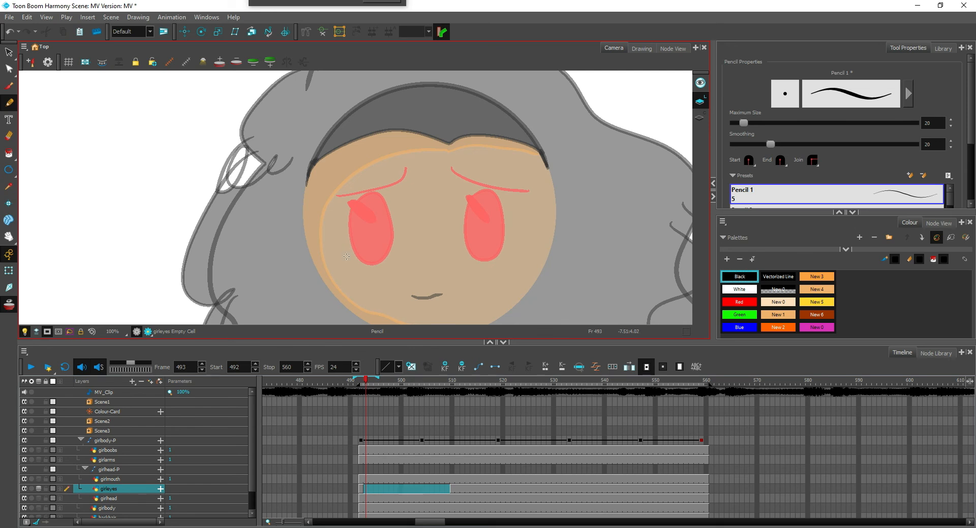
left_click_drag(346, 256, 413, 254)
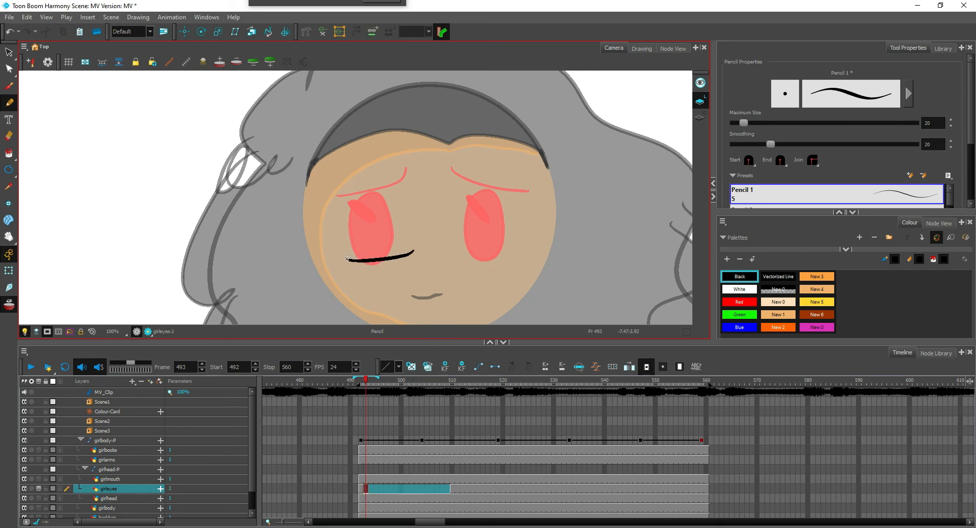
left_click_drag(349, 258, 414, 254)
left_click_drag(344, 243, 418, 223)
key("ctrl+z")
left_click_drag(337, 223, 442, 202)
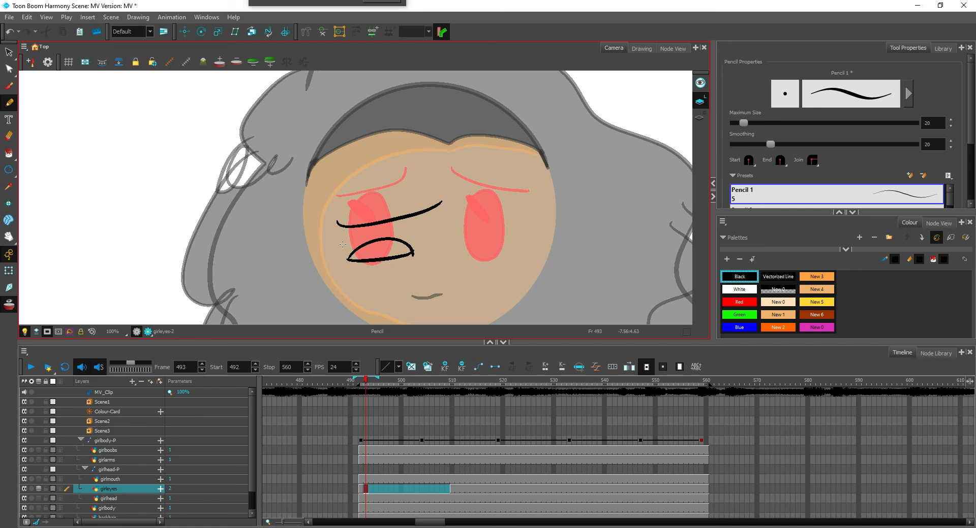
left_click_drag(342, 244, 411, 237)
mouse_move(463, 254)
left_mouse_down()
mouse_move(511, 253)
mouse_move(509, 240)
left_mouse_up()
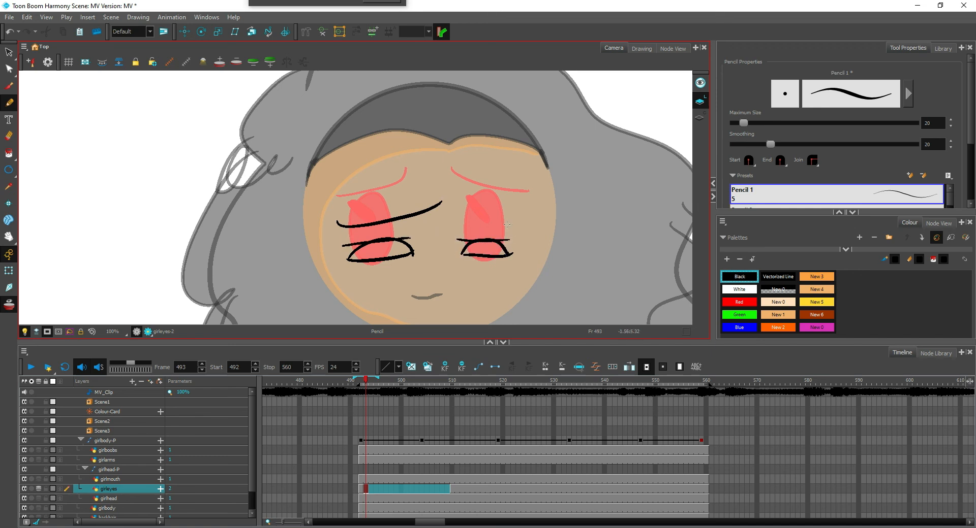
left_click_drag(449, 202, 517, 224)
Delete the left eyebrow of the half-closed drawing and redraw it shorter above the left eye
key("2")
key("2")
key("1")
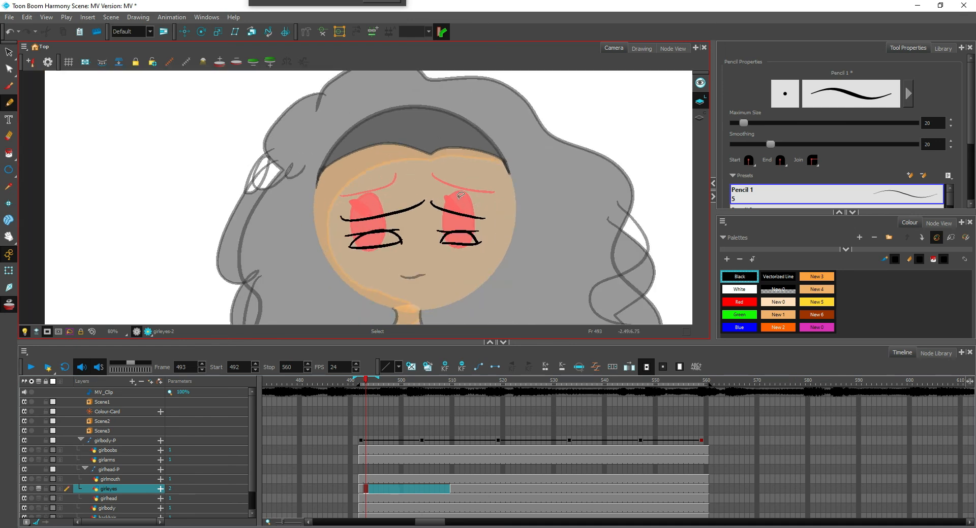
left_click_drag(410, 196, 411, 223)
mouse_move(409, 188)
left_mouse_down()
mouse_move(391, 225)
mouse_move(416, 195)
left_mouse_up()
key("Delete")
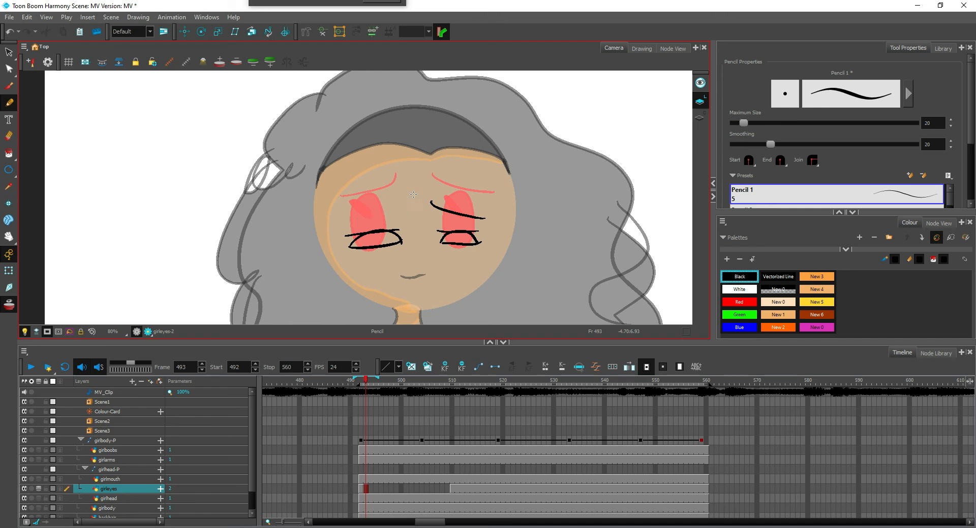
left_click_drag(344, 223, 399, 212)
Widen the right half-closed eye outward and fill both half-closed eyes with Black
key("1")
key("2")
key("2")
mouse_move(503, 231)
left_mouse_down()
mouse_move(483, 265)
mouse_move(534, 250)
left_mouse_up()
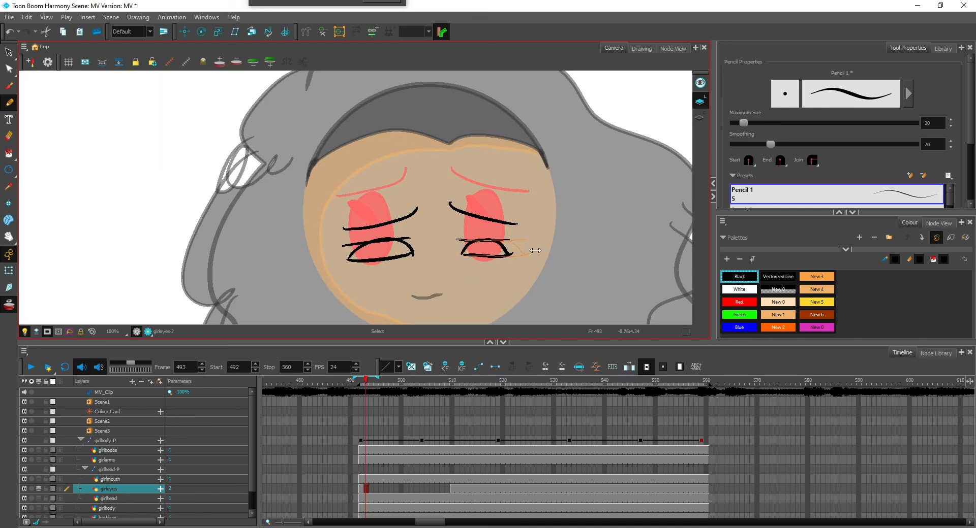
key("alt+i")
left_click(405, 254)
left_click(524, 254)
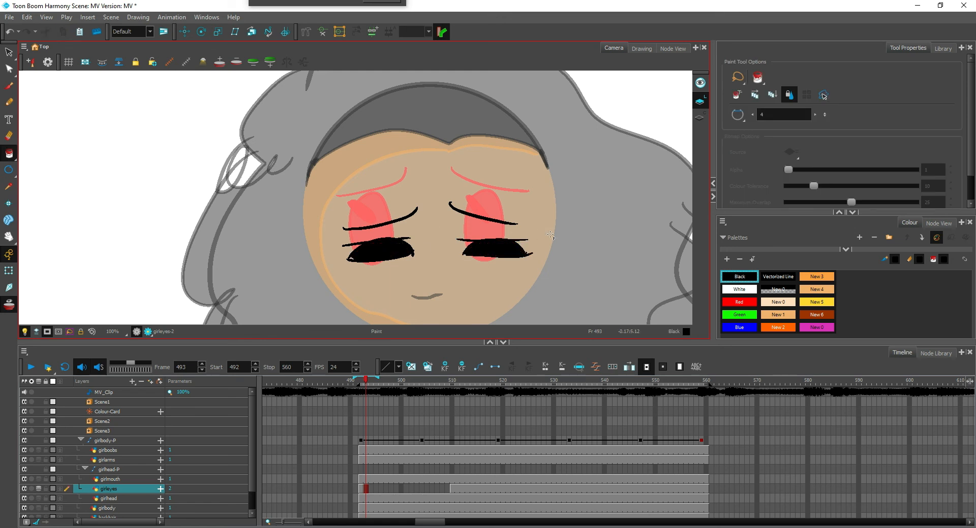
Draw a White highlight at the left end of each half-closed eye with the Pencil tool
left_click(739, 289)
key("alt+/")
mouse_move(345, 254)
left_mouse_down()
mouse_move(368, 246)
mouse_move(350, 251)
left_mouse_up()
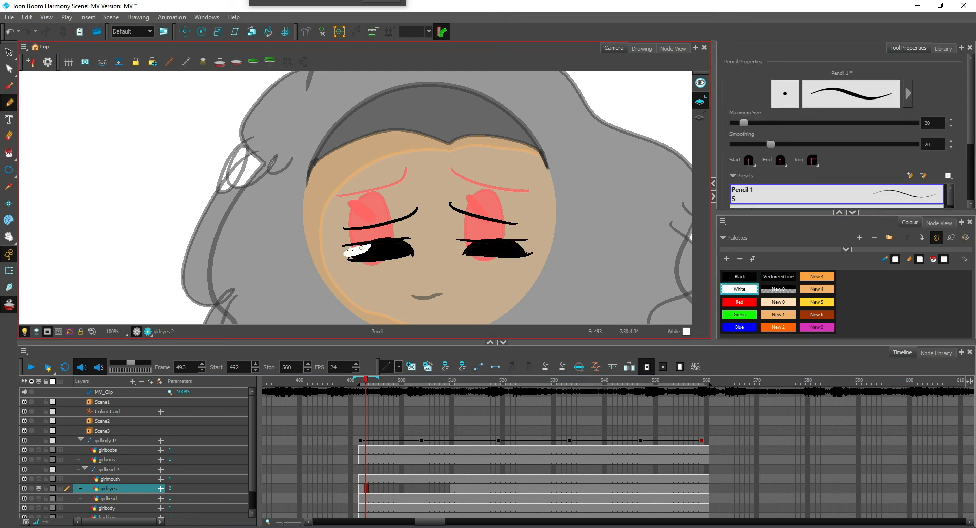
mouse_move(459, 249)
left_mouse_down()
mouse_move(480, 242)
mouse_move(463, 249)
left_mouse_up()
key("1")
key("1")
key("1")
key("1")
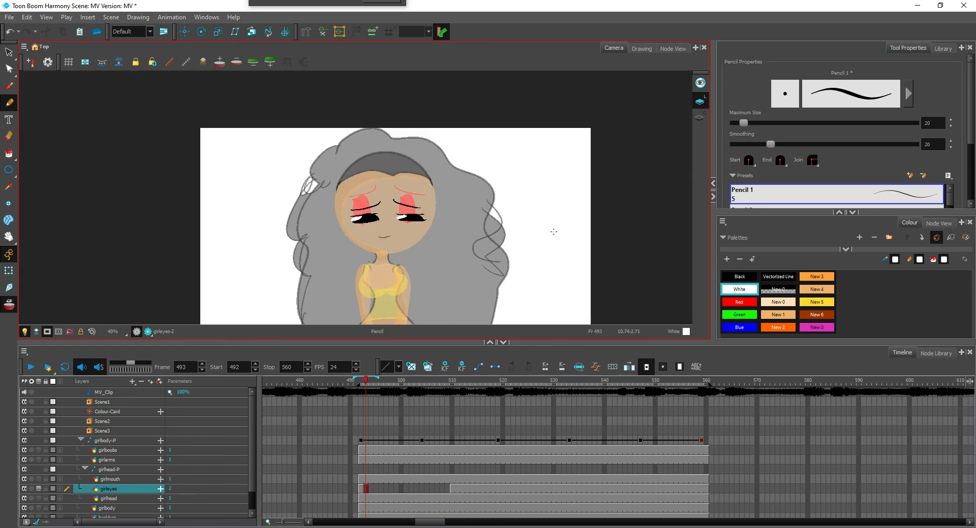
key("1")
key("2")
key("2")
key("2")
key("2")
key("2")
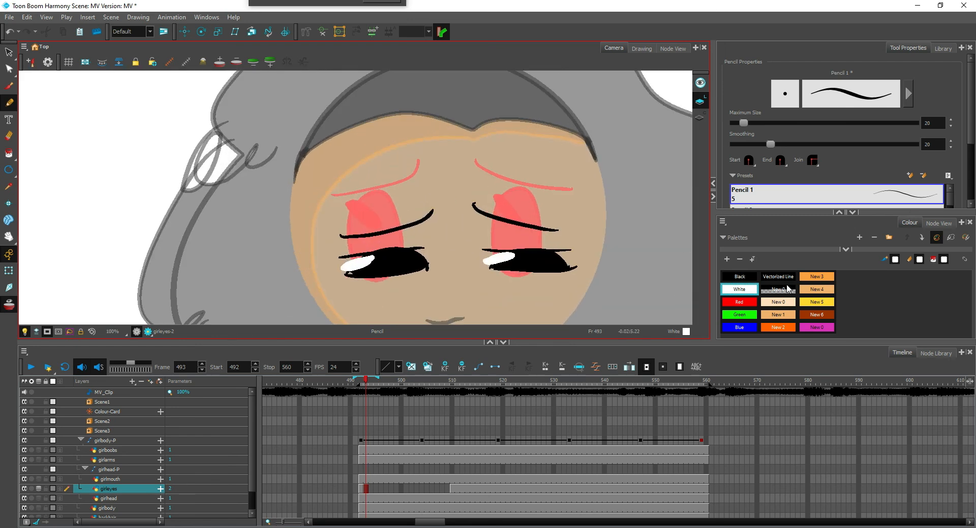
Paint both open eyes on frame 492 with the brown New 6 colour
left_click(748, 278)
key("alt+i")
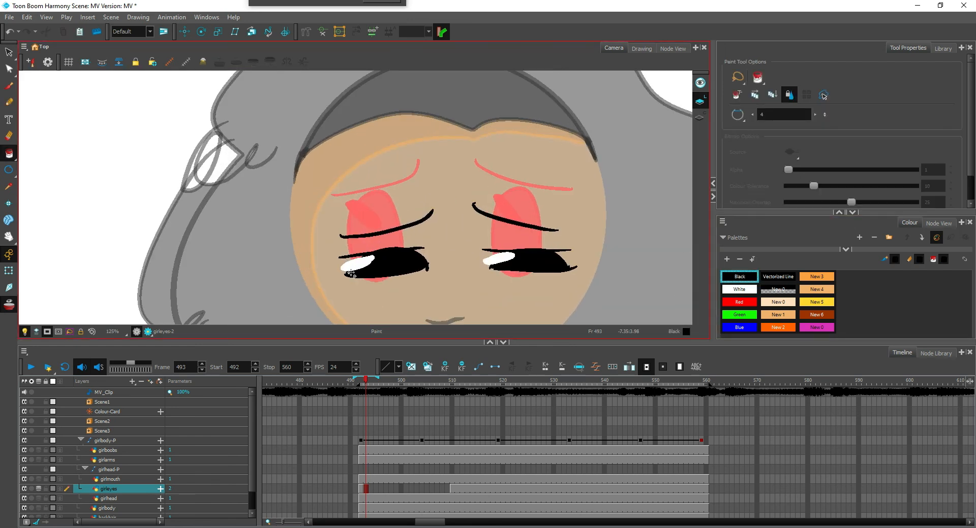
left_click(360, 489)
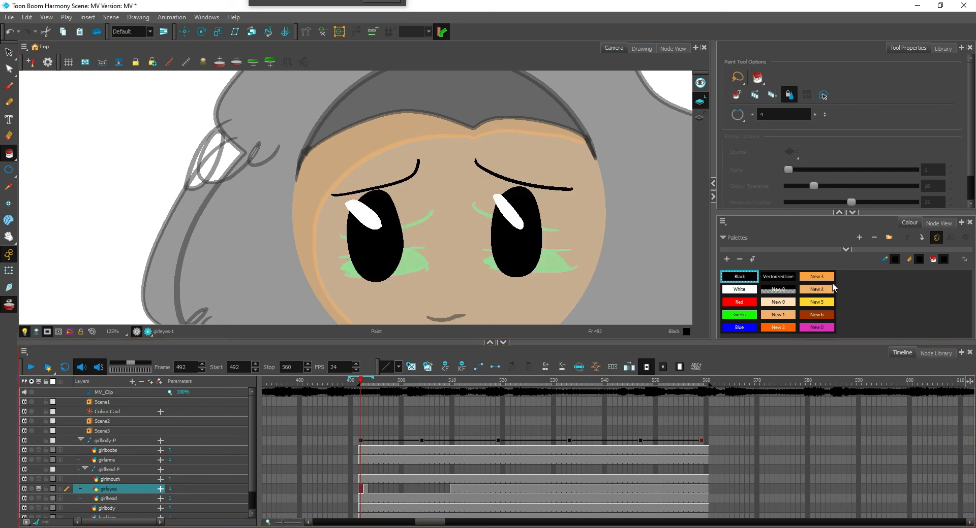
left_click(816, 315)
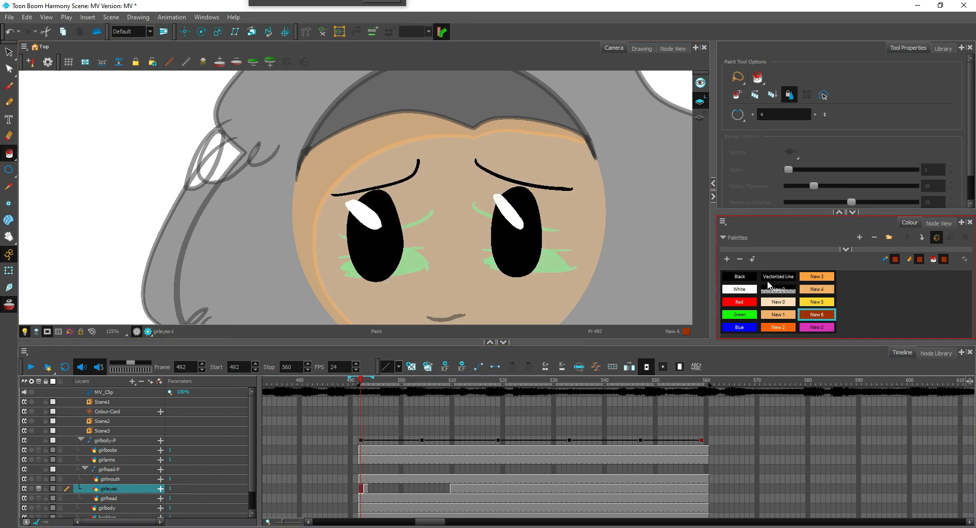
left_click(394, 256)
left_click(515, 260)
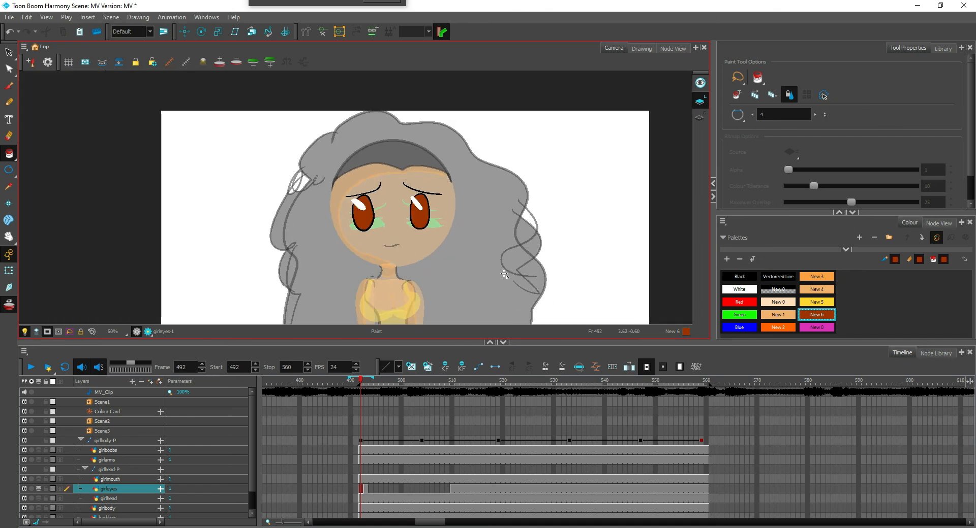
Paint both half-closed eyes on frame 493 with the brown New 6 colour and return to frame 492
key(".")
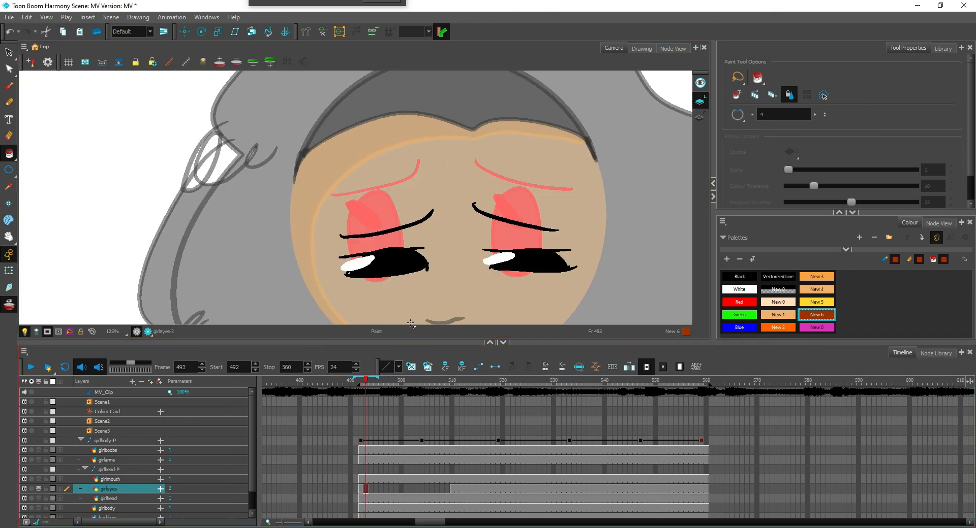
left_click(417, 264)
left_click(526, 267)
scroll(562, 261, "down", 5)
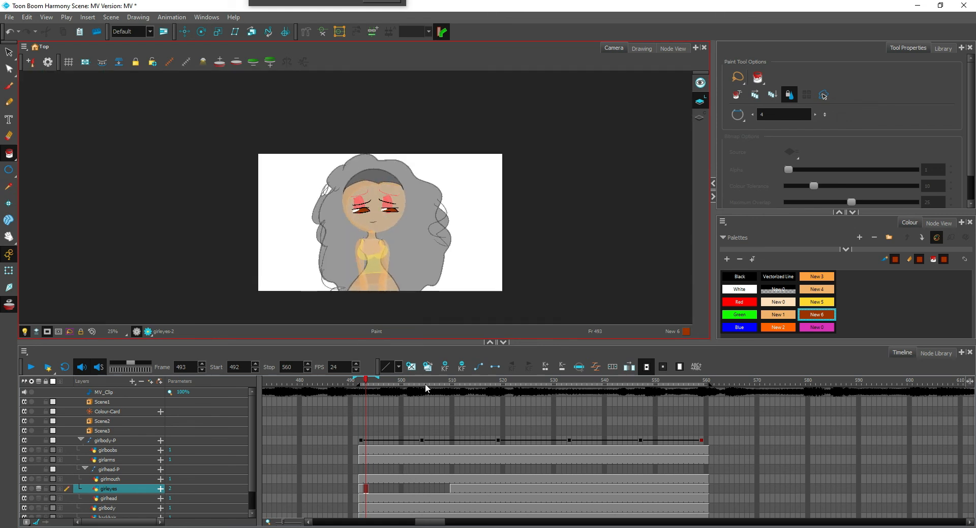
left_click(362, 491)
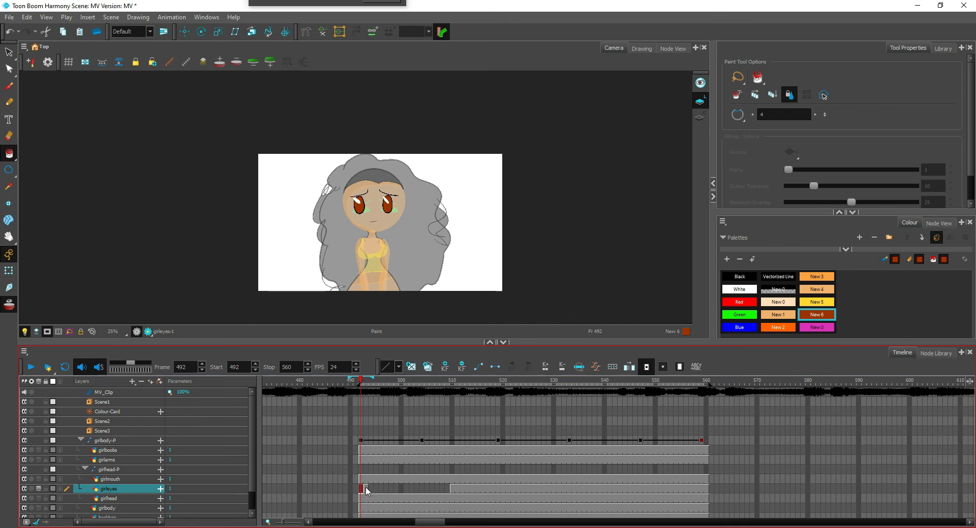
Hold the half-closed eye drawing on the girleyes layer from frame 492 through frame 509
key("comma")
key("period")
key("comma")
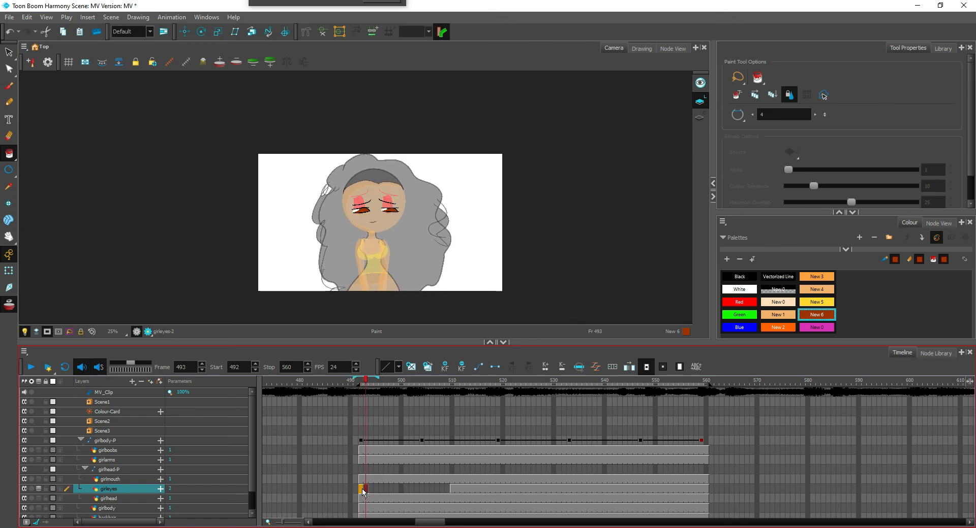
left_click(449, 491)
key("F5")
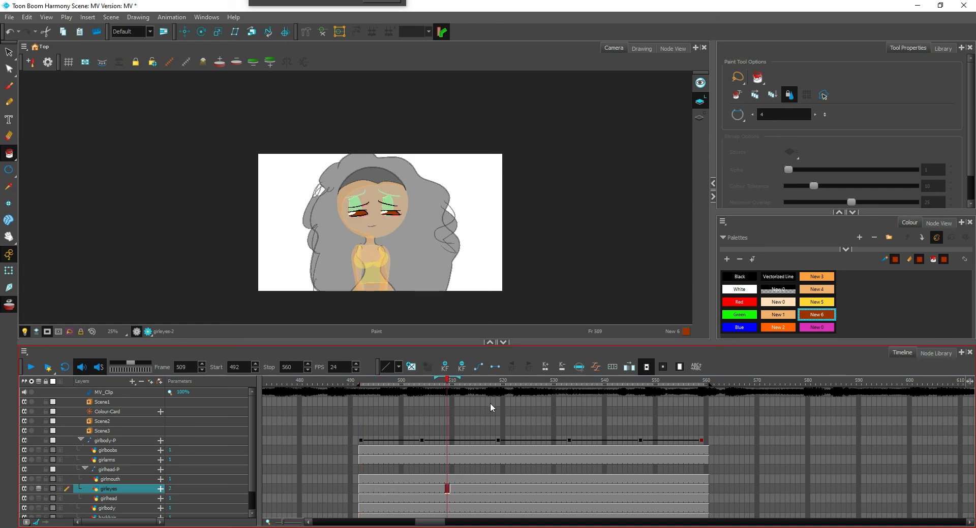
Play the shot from frame 491 to check when the half-closed eyes open
left_click(359, 489)
key("comma")
left_click(31, 367)
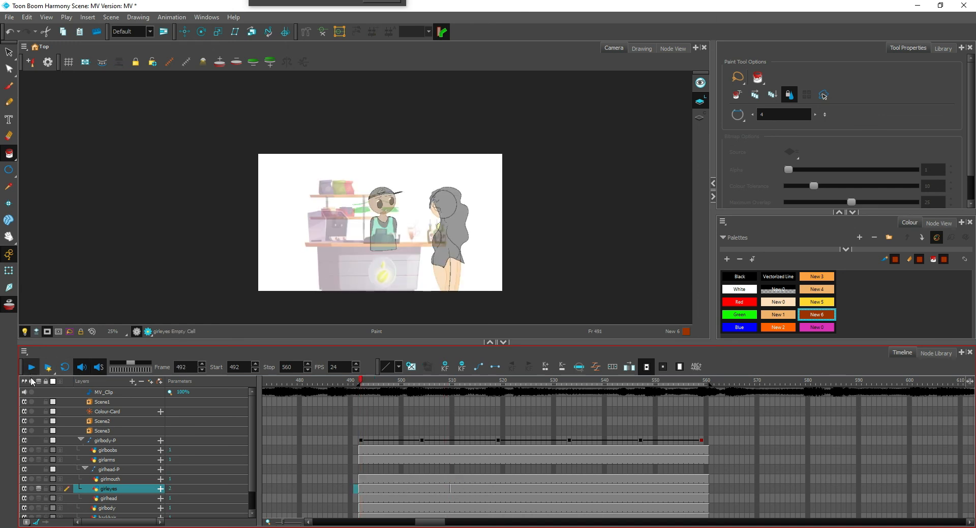
Clear the girleyes drawing from frames 510 to 512 to make room for an in-between eye pose
left_click(441, 489)
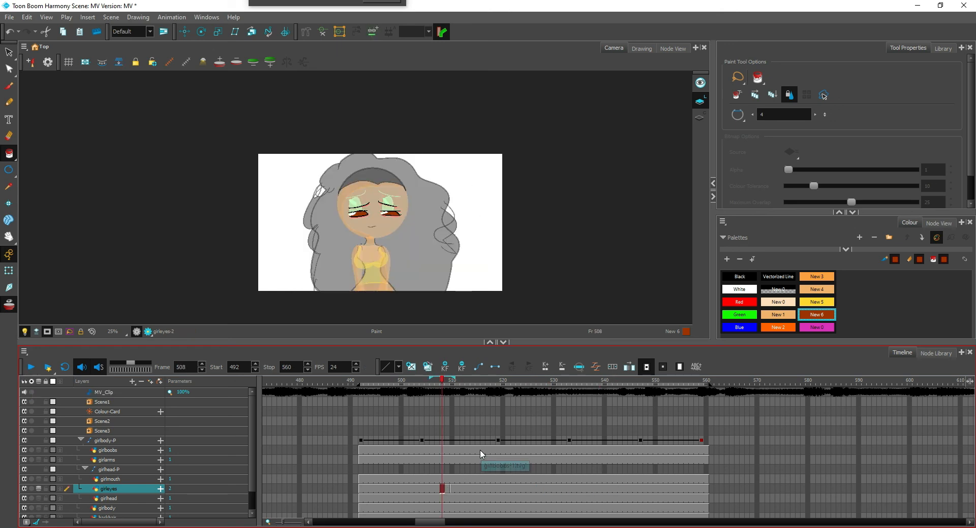
left_click(452, 489)
left_click(462, 489)
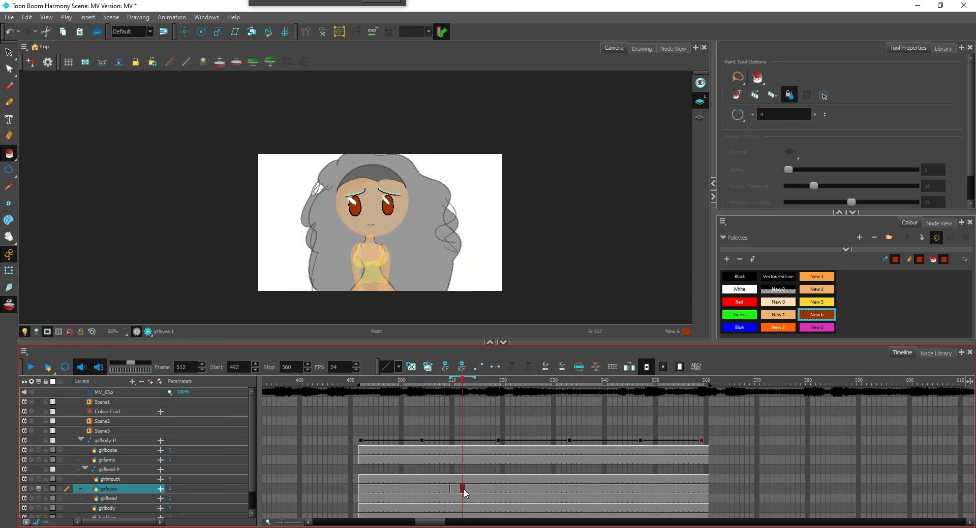
left_click(471, 489)
left_click(467, 489)
double_click(462, 491)
key("Delete")
Outline the left in-between eye on frame 512 in Black with the Pencil tool, using a domed upper edge and a nearly flat lower lid
scroll(371, 138, "up", 2)
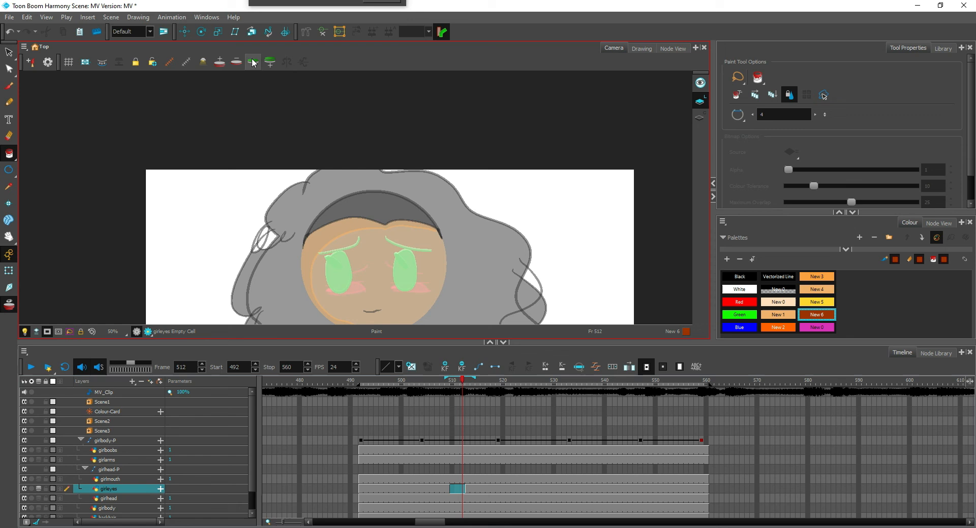
scroll(331, 291, "up", 2)
scroll(486, 244, "up", 1)
left_click_drag(486, 252, 544, 184)
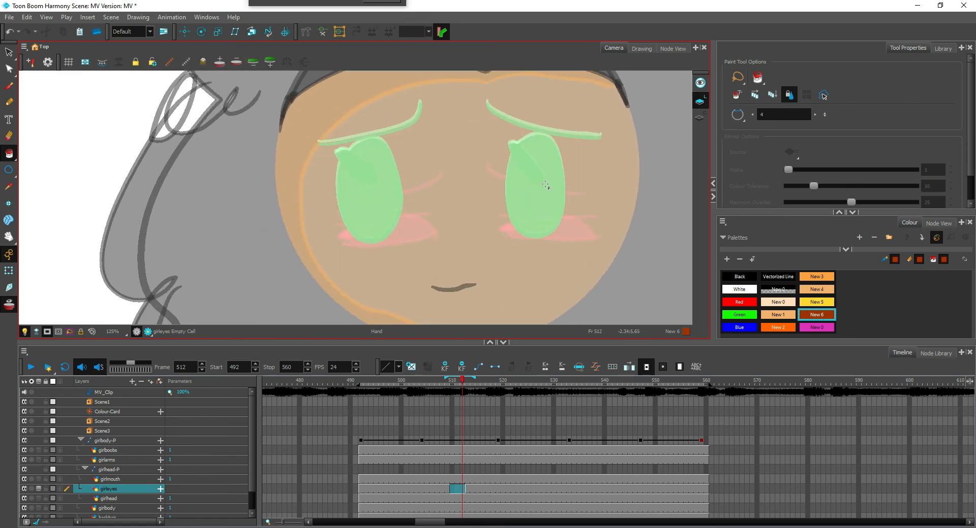
left_click(751, 276)
left_click_drag(404, 186, 415, 214)
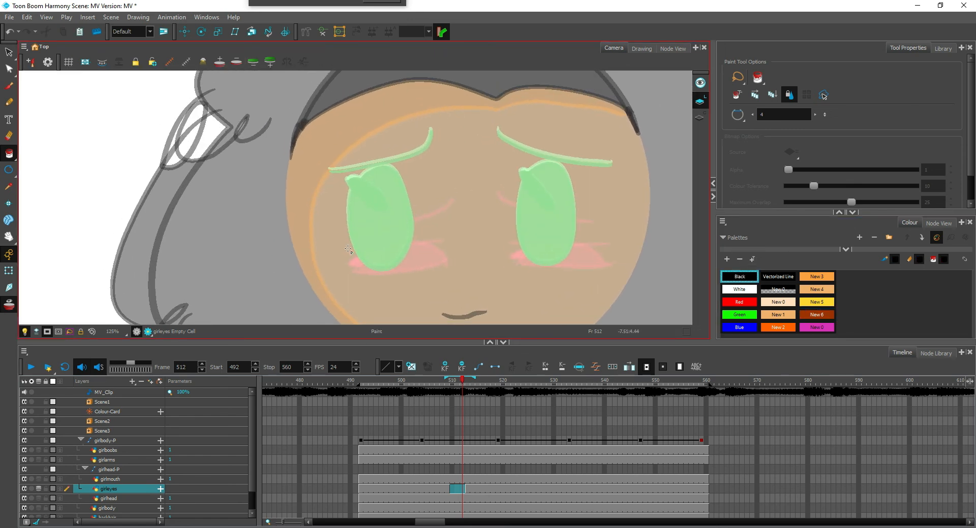
key("alt+x")
mouse_move(340, 252)
left_mouse_down()
mouse_move(392, 205)
mouse_move(427, 253)
left_mouse_up()
left_click_drag(335, 255, 445, 255)
key("ctrl+z")
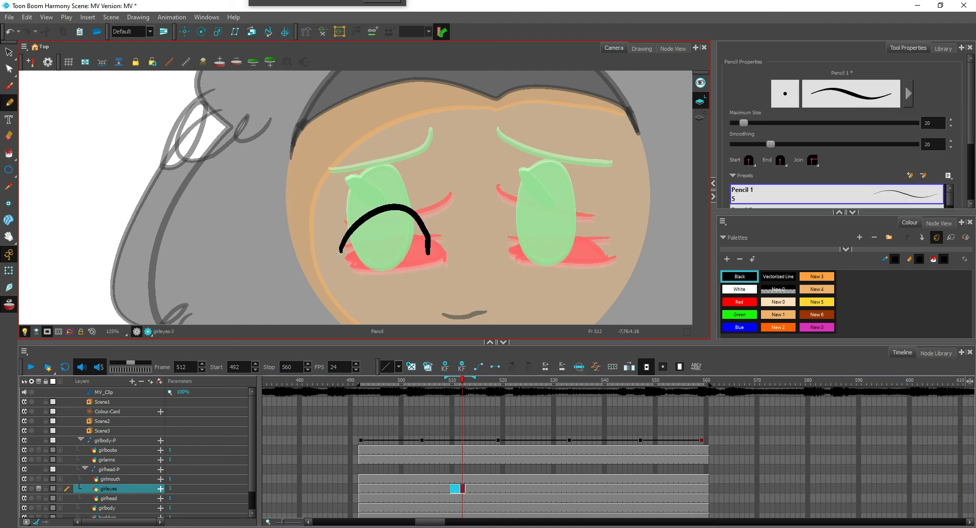
left_click_drag(338, 254, 443, 248)
Outline the matching right in-between eye in Black with a lower lid line and a domed upper edge
left_click_drag(509, 250, 608, 241)
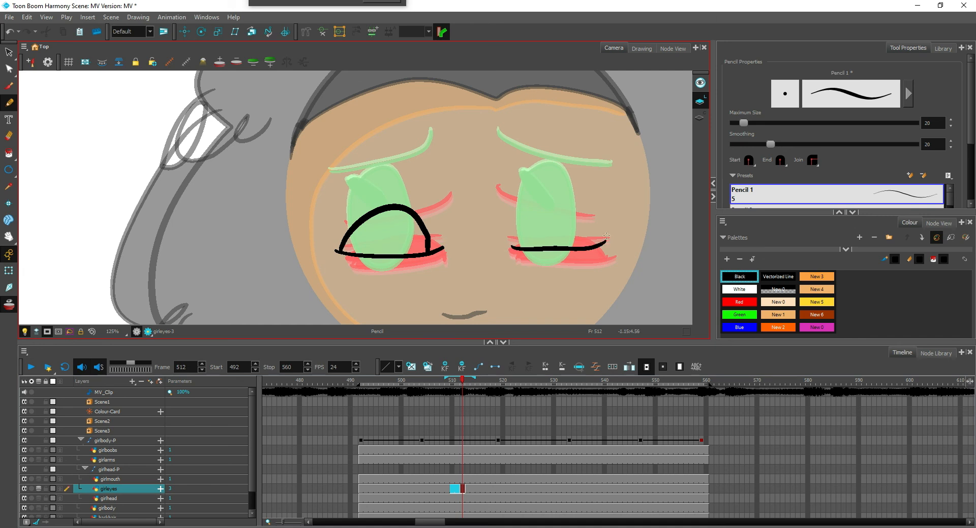
key("ctrl+z")
left_click_drag(508, 249, 607, 240)
mouse_move(516, 248)
left_mouse_down()
mouse_move(516, 225)
mouse_move(572, 212)
mouse_move(596, 241)
left_mouse_up()
Draw both slanted Black eyebrows slightly below the open-eye brows on frame 512
left_click_drag(334, 193, 437, 153)
key("ctrl+z")
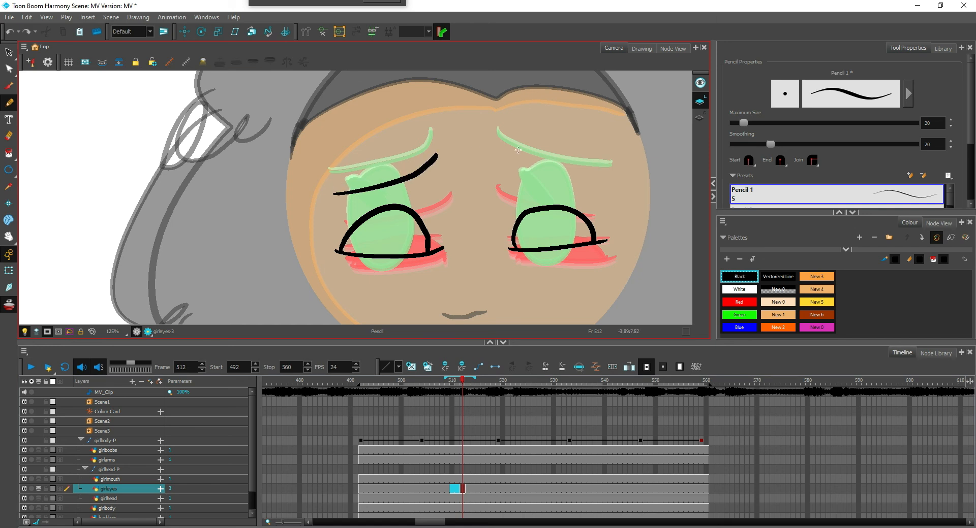
left_click_drag(508, 159, 613, 188)
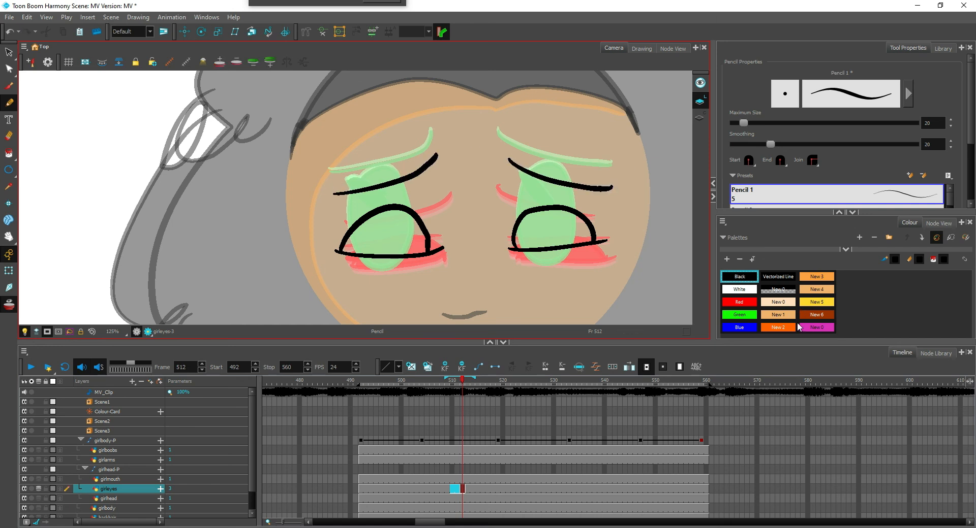
Paint both in-between eyes on frame 512 with the brown New 6 colour
left_click(820, 317)
left_click(408, 235)
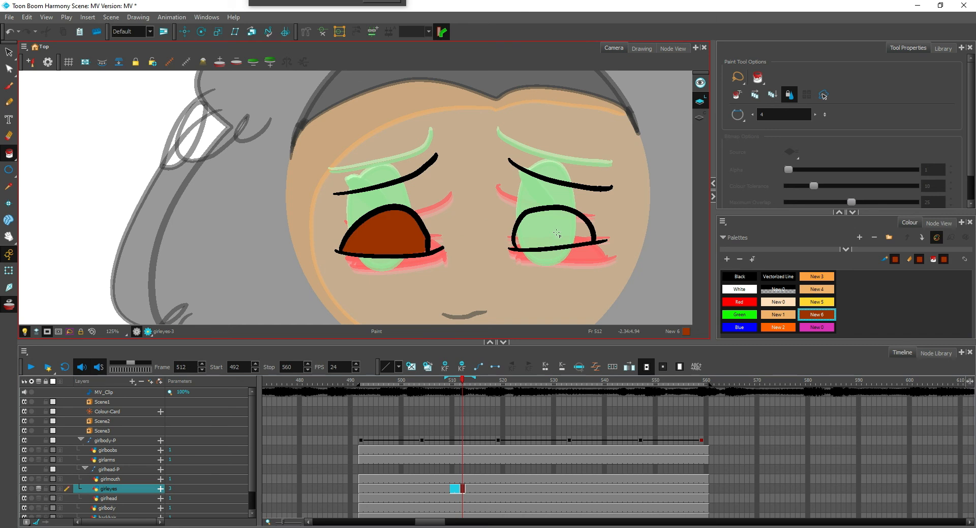
left_click(561, 232)
Draw a White highlight across the upper-left edge of each in-between eye with the Pencil tool
left_click(741, 290)
key("alt+slash")
left_click_drag(347, 228, 338, 224)
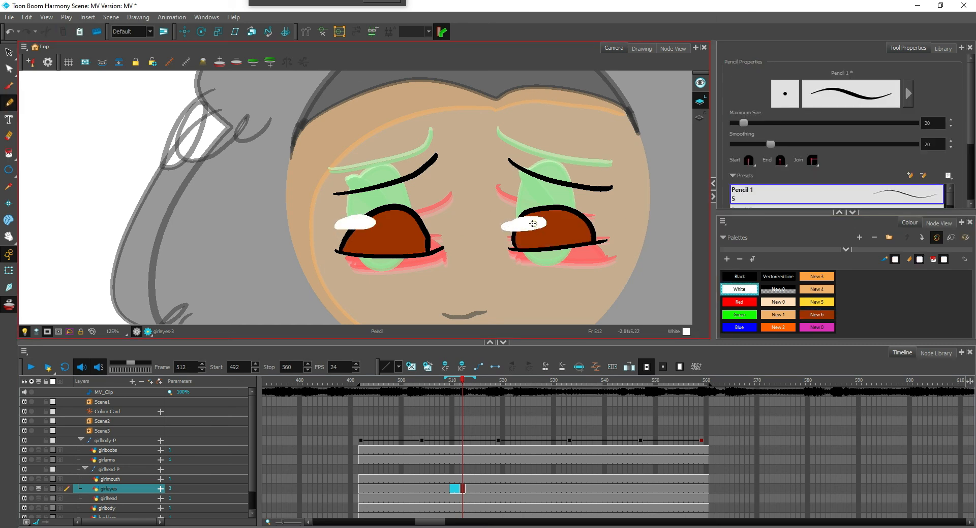
Extend the in-between eye drawing on the girleyes layer through frame 513
key("2")
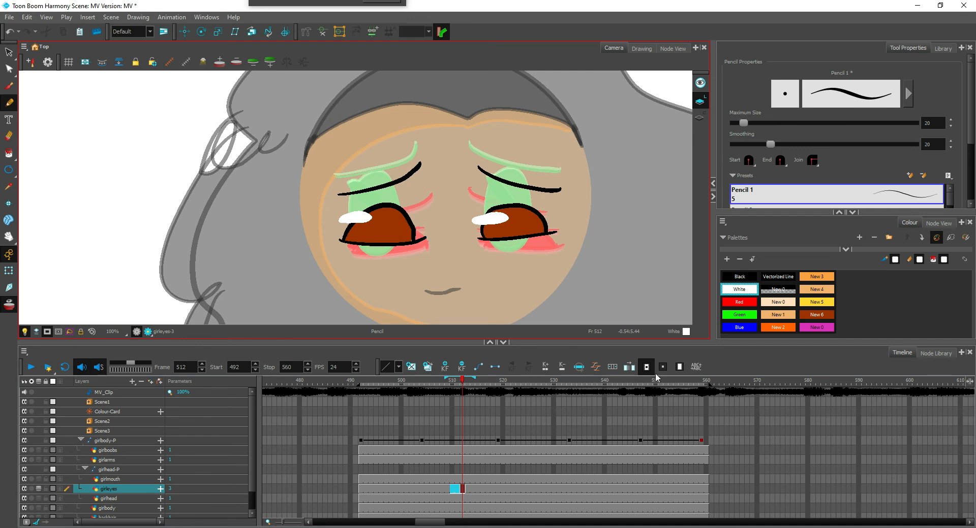
left_click(447, 460)
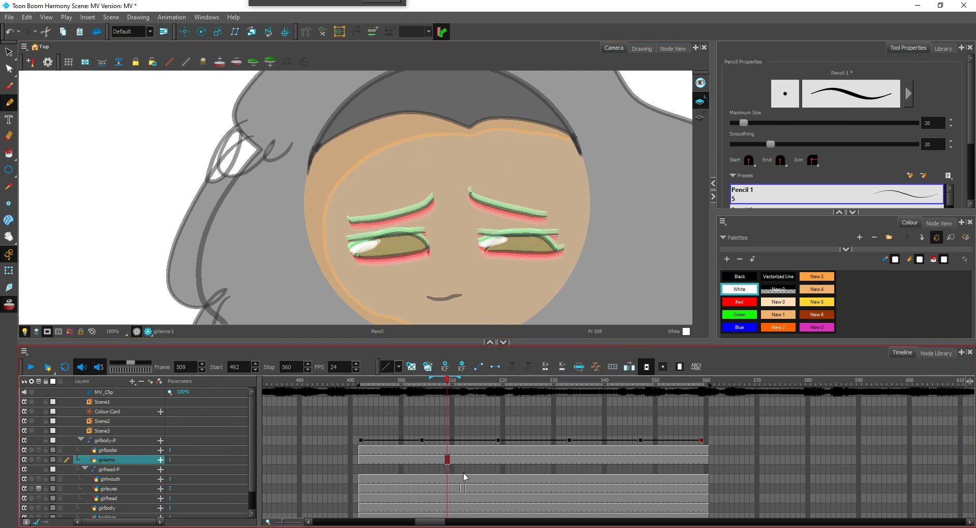
left_click(463, 489)
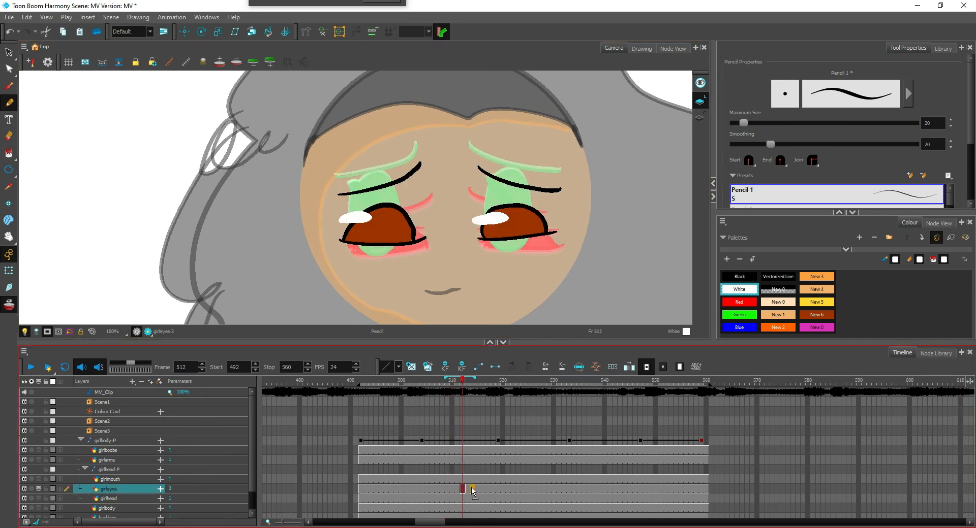
left_click(472, 489)
left_click(467, 490)
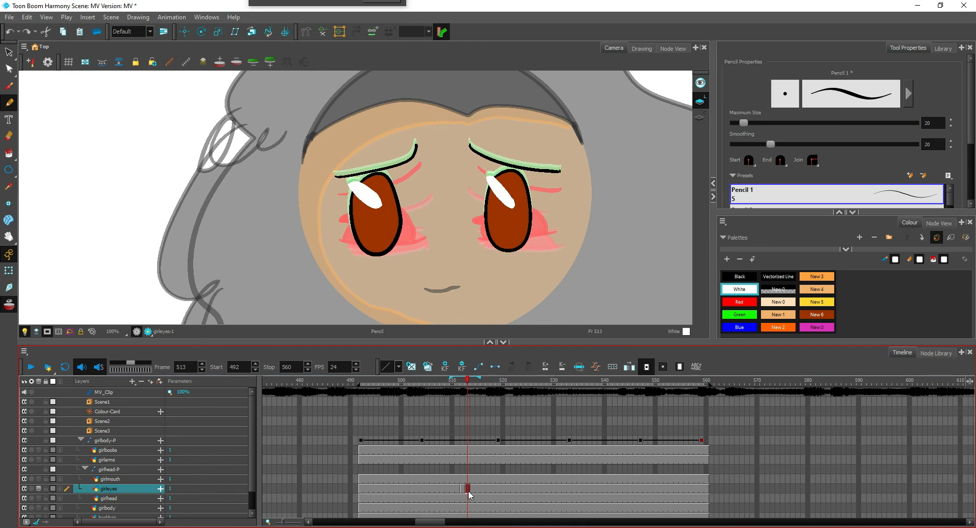
Play the girl's shot several times to check the timing of the eye opening
left_click(411, 479)
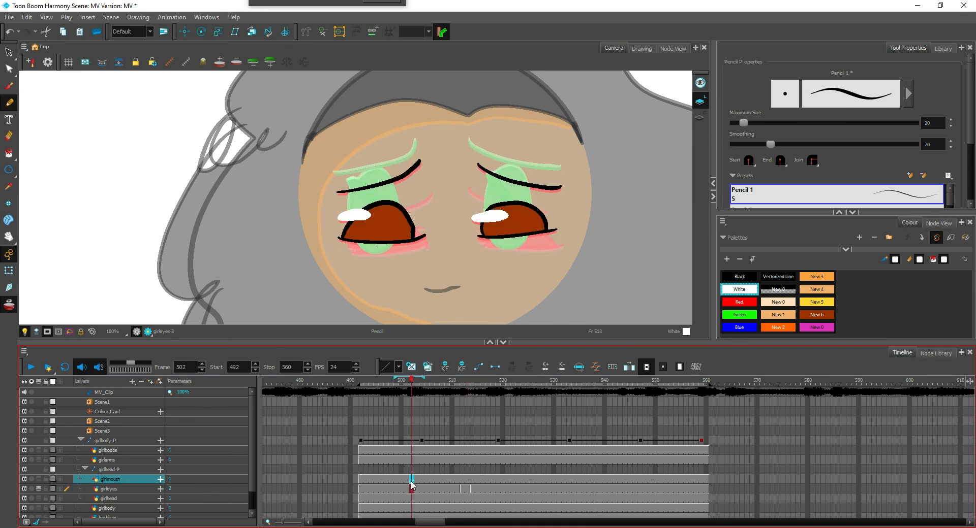
left_click(30, 366)
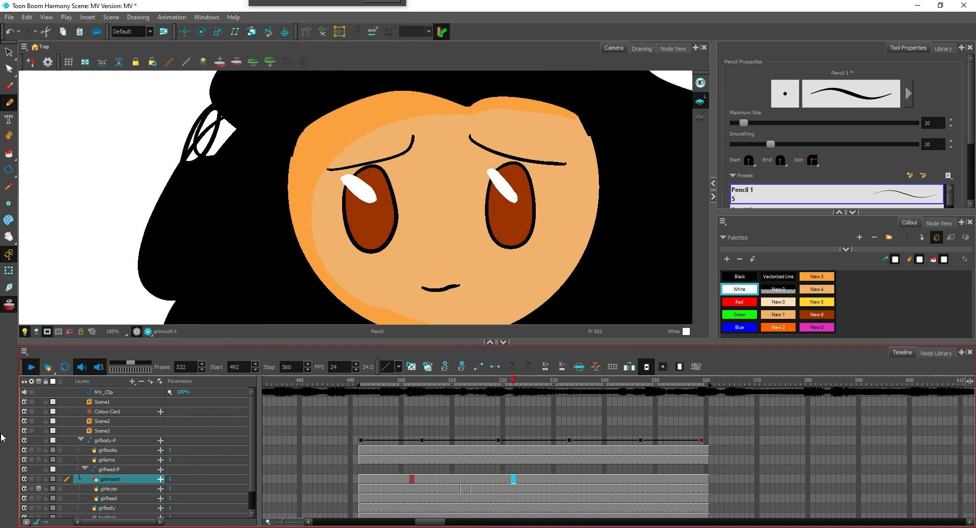
left_click(441, 489)
scroll(516, 396, "down", 8)
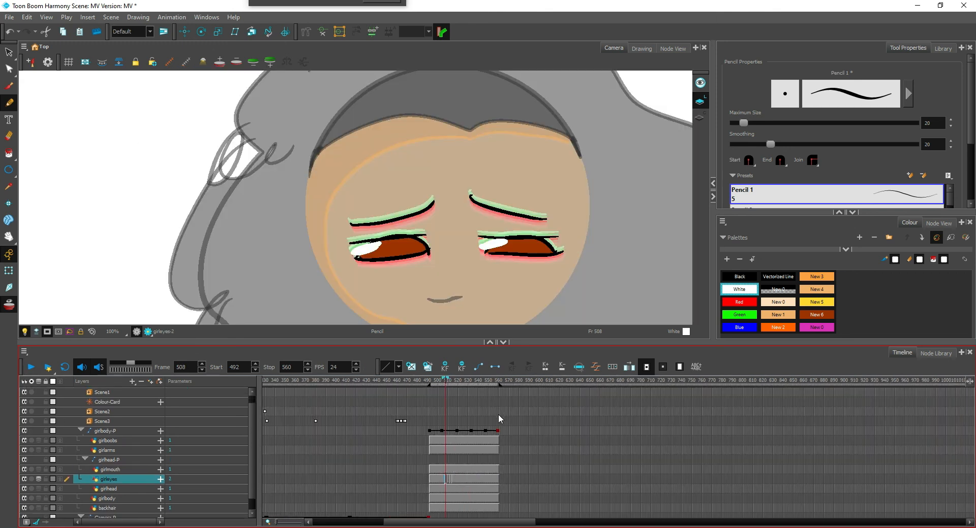
left_click(425, 439)
left_click(31, 367)
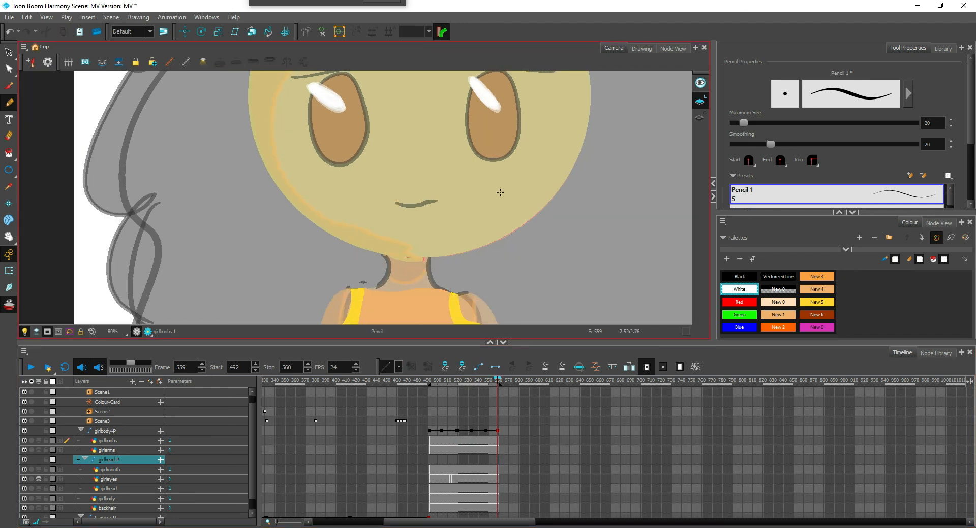
left_click(431, 469)
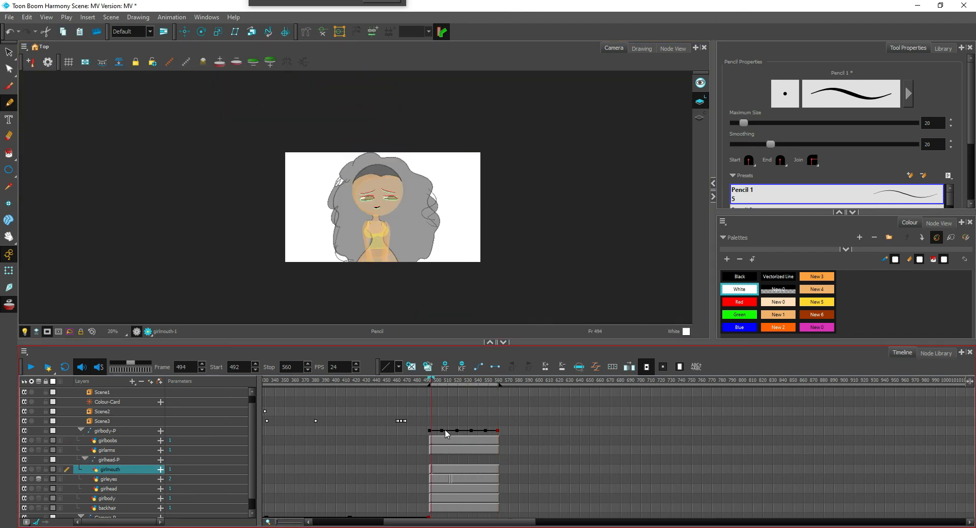
left_click(34, 368)
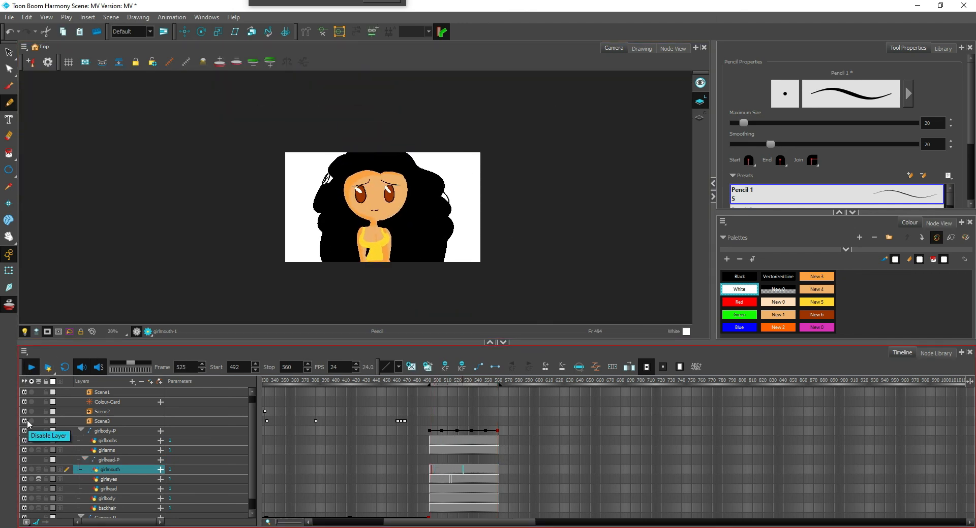
Add keyframes on the girlhead-P peg at frames 505 and 514
left_click(480, 470)
key("2")
key("2")
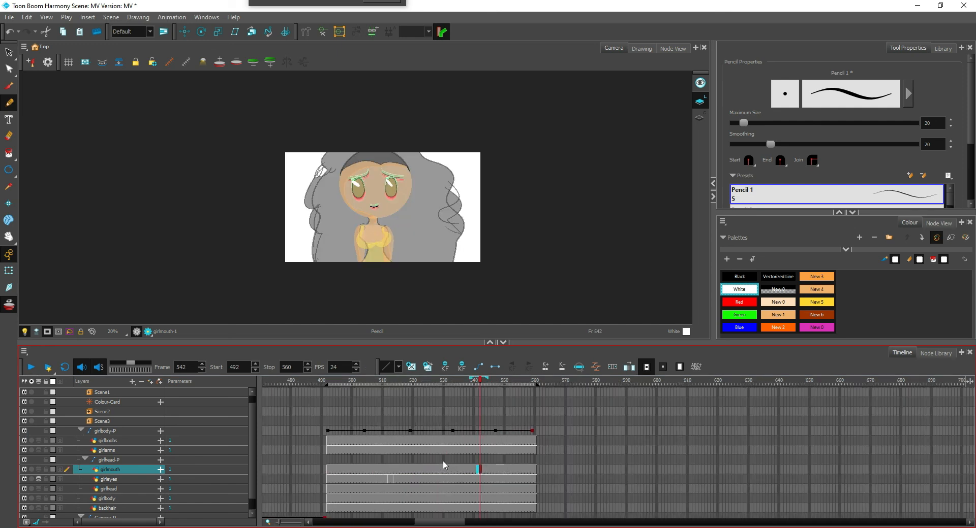
left_click(368, 460)
left_click(328, 461)
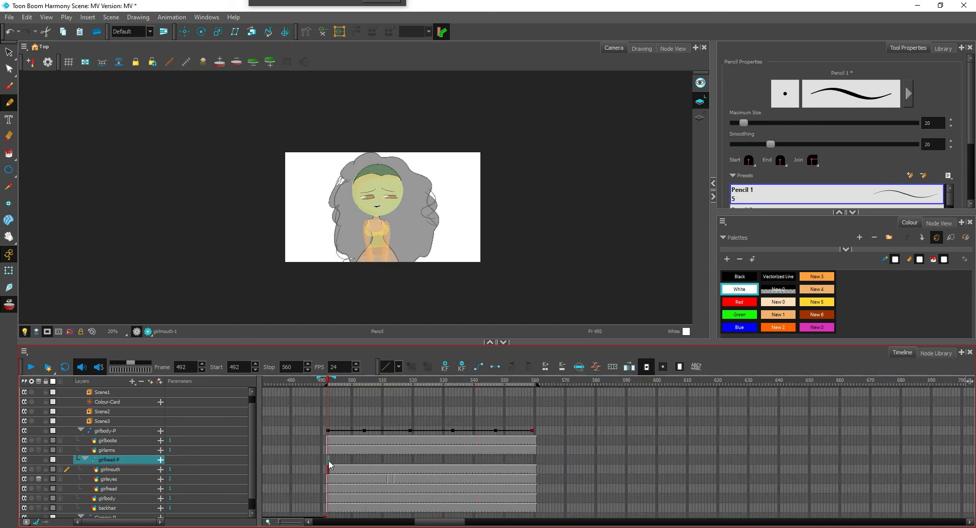
left_click(368, 459)
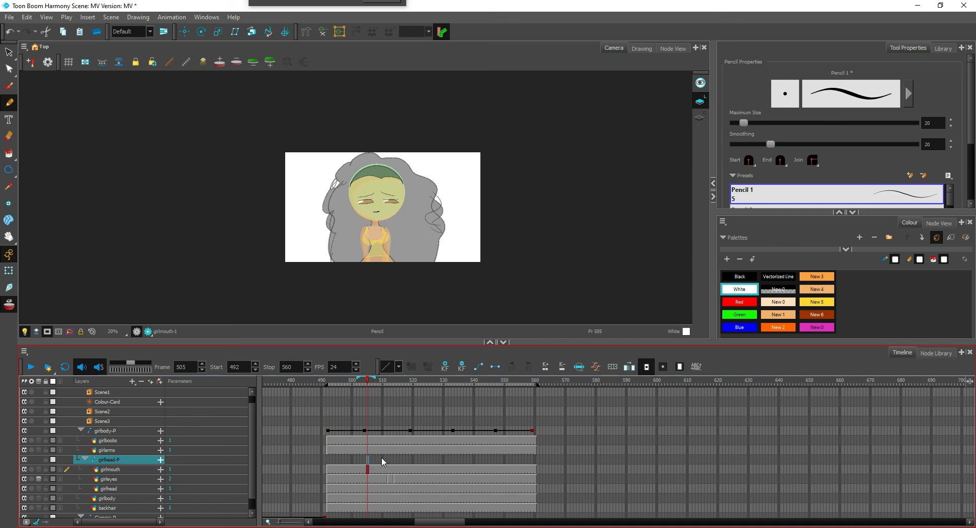
left_click(395, 460)
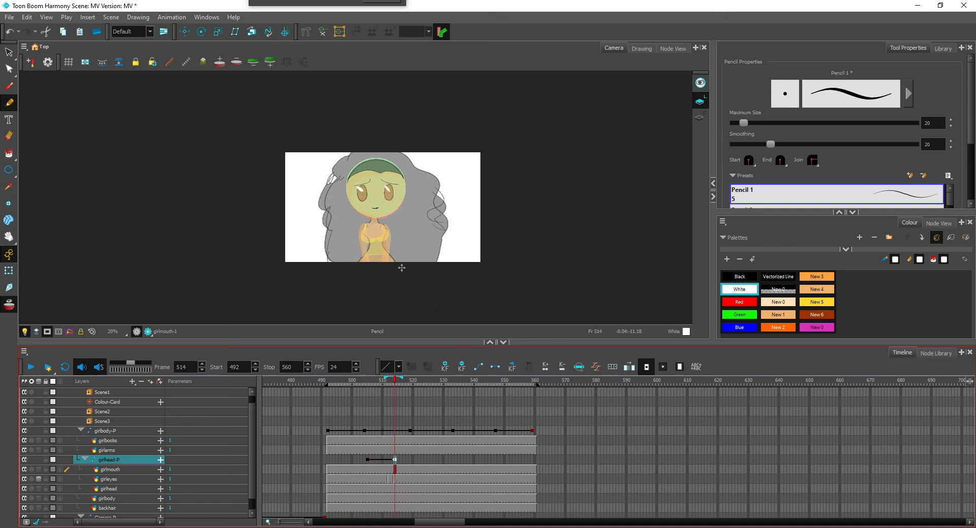
Move the girlhead-P pivot to the base of the chin and tilt the head counterclockwise at frame 514
left_click(11, 273)
left_click_drag(436, 206, 428, 229)
scroll(428, 229, "up", 2)
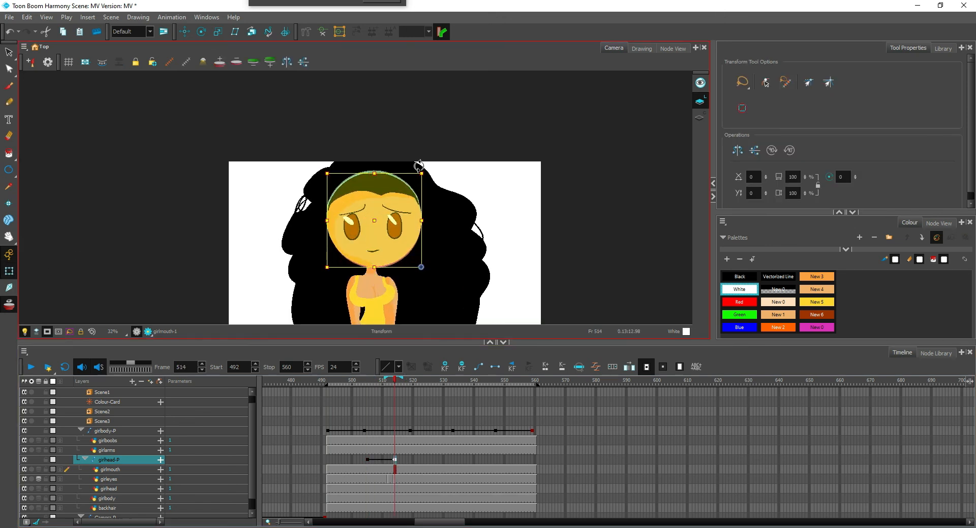
left_click(185, 33)
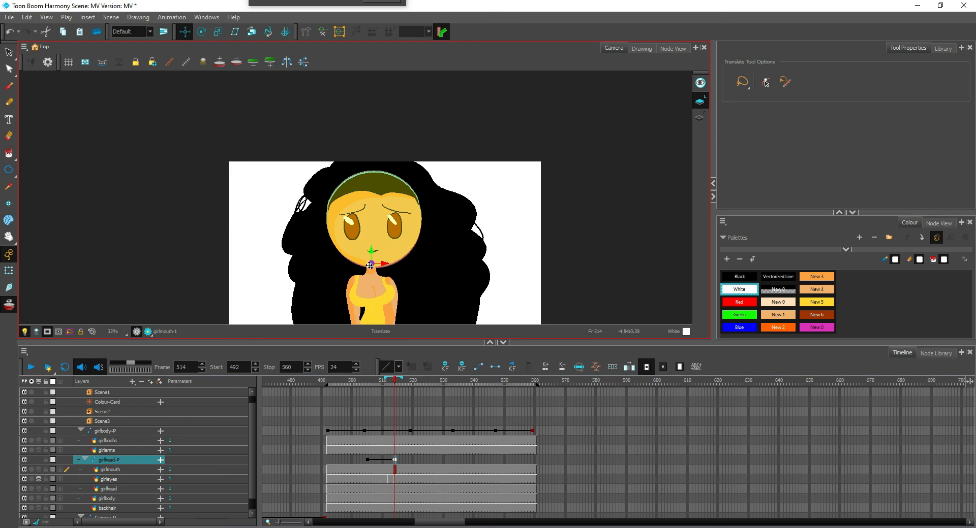
left_click(8, 272)
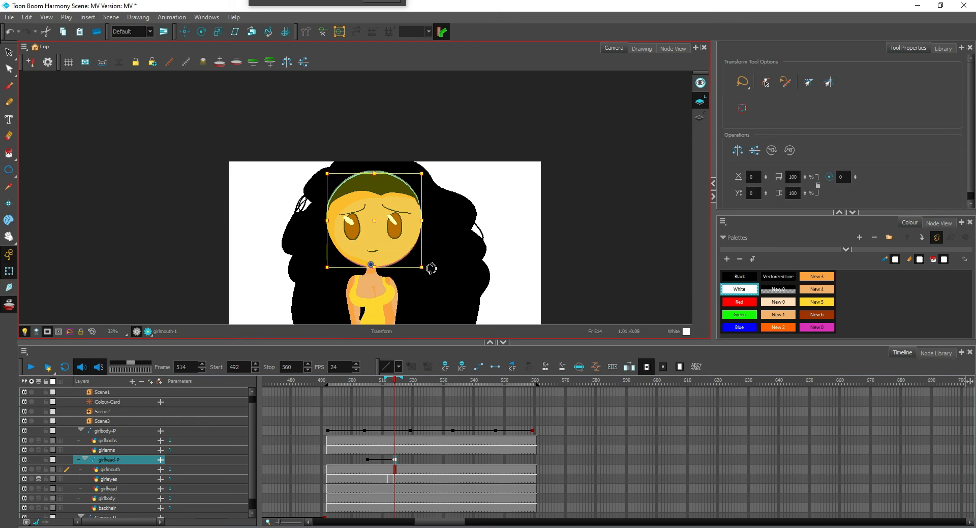
left_click_drag(430, 268, 484, 222)
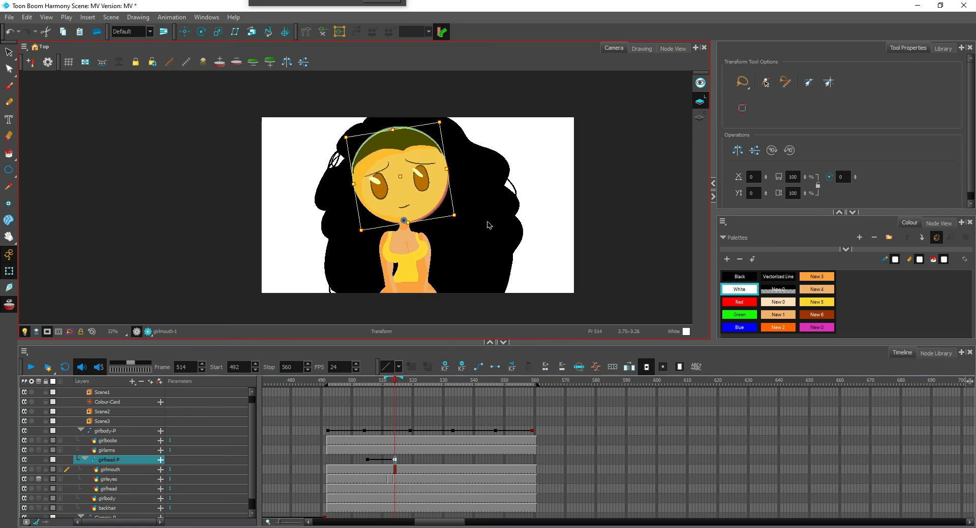
left_click_drag(409, 444, 421, 428)
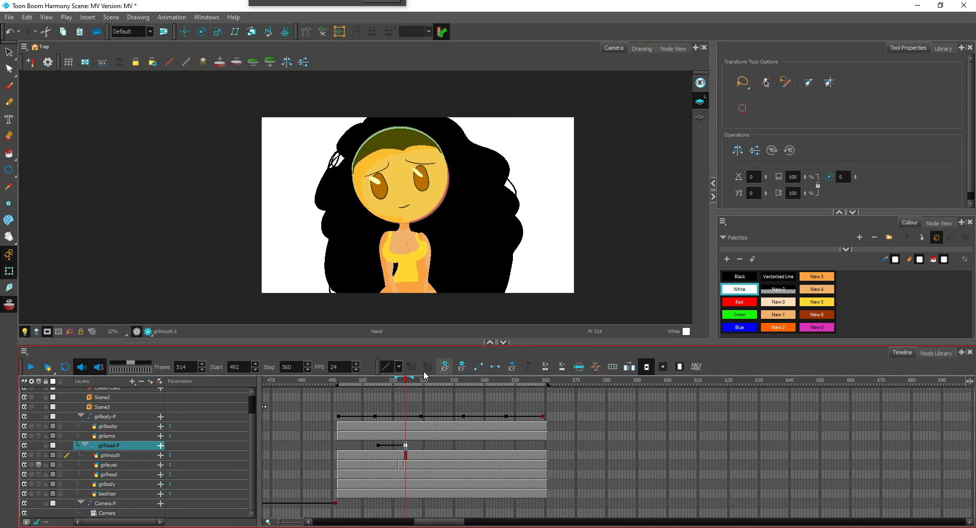
Add a parent peg to the backhair layer and keyframe it at frames 505 and 514
left_click(127, 493)
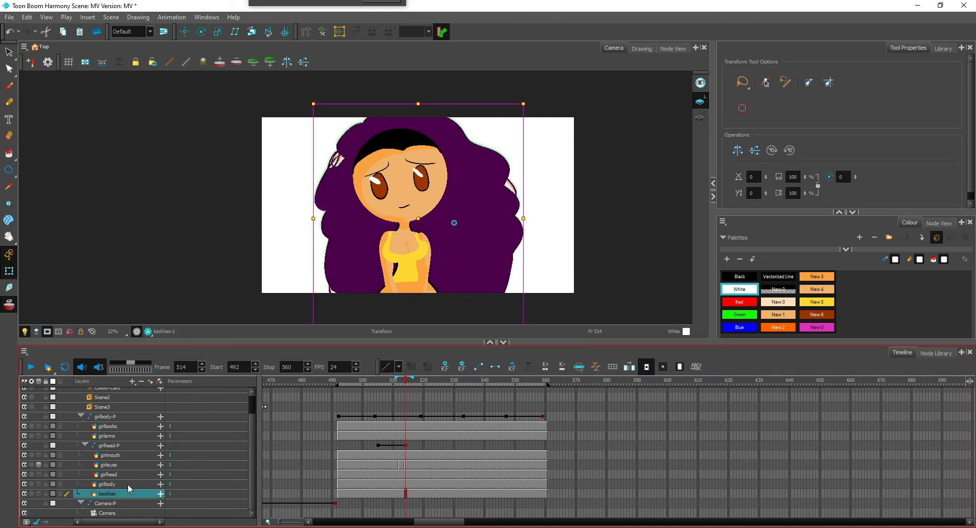
left_click(151, 381)
left_click(378, 492)
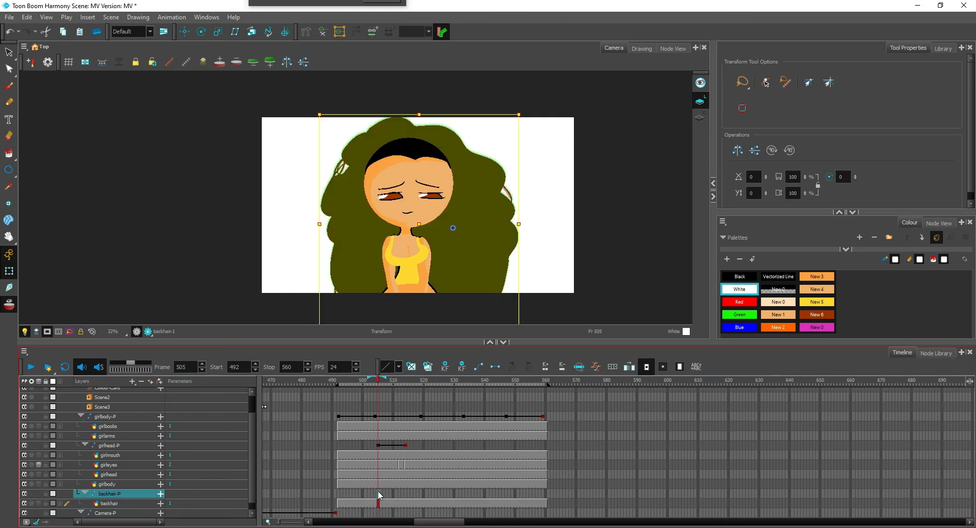
left_click(406, 500)
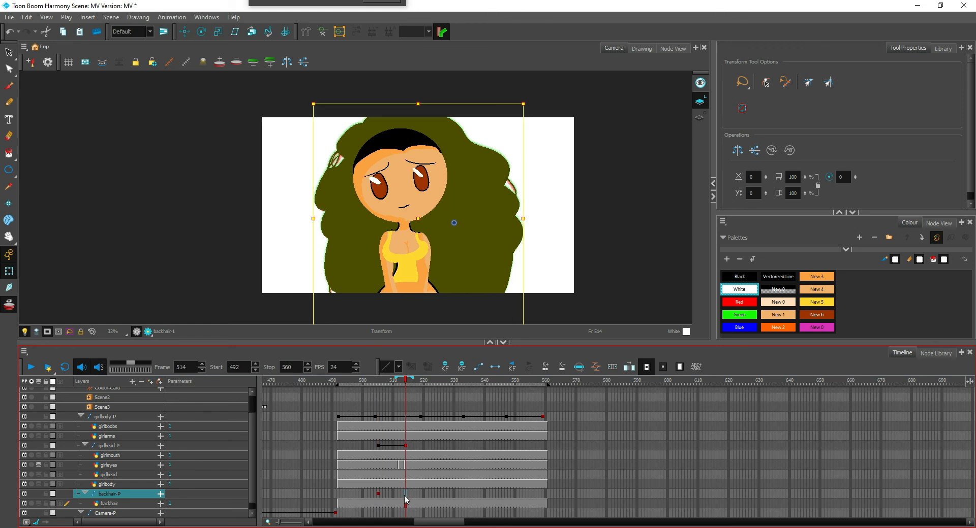
key("F6")
Move the backhair-P pivot to the chin and rotate the back hair counterclockwise at frame 514 to follow the head
key("alt+2")
left_click_drag(454, 223, 403, 195)
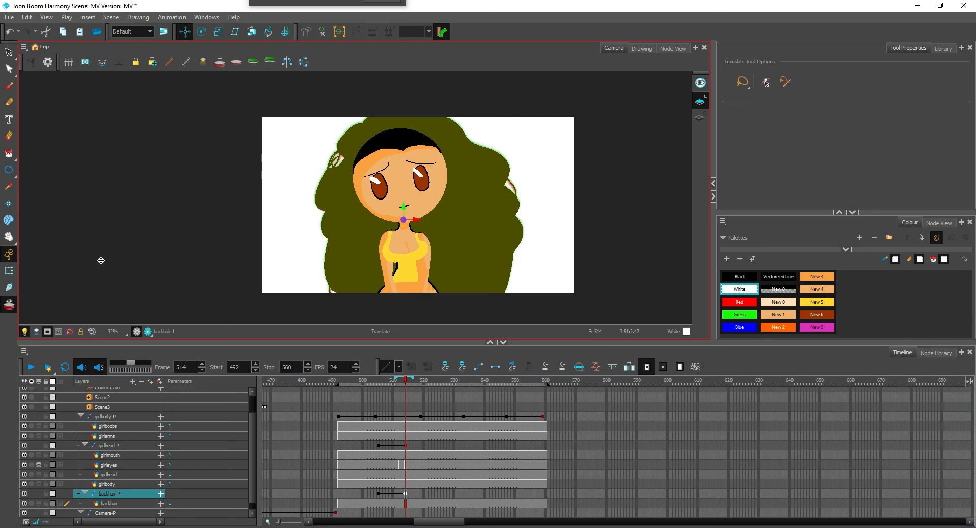
left_click(8, 274)
left_click_drag(499, 223, 507, 203)
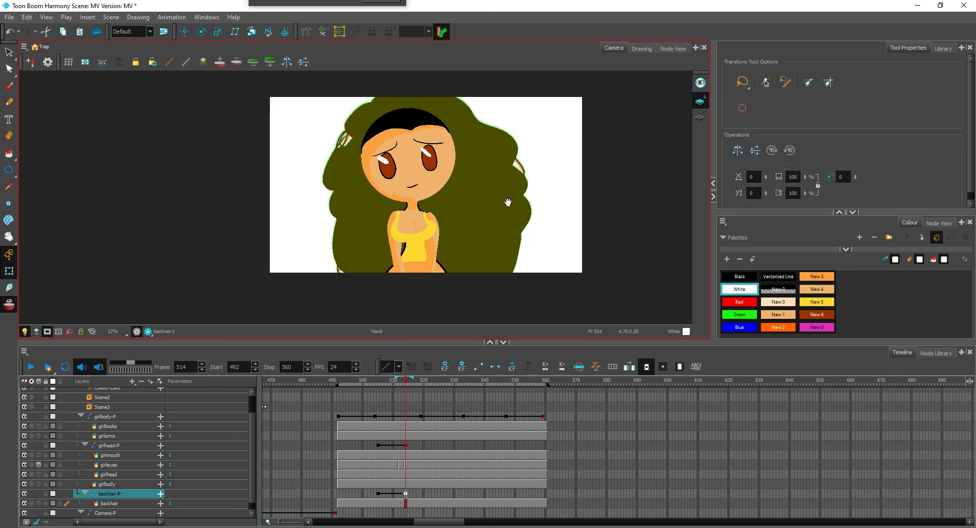
scroll(508, 204, "down", 2)
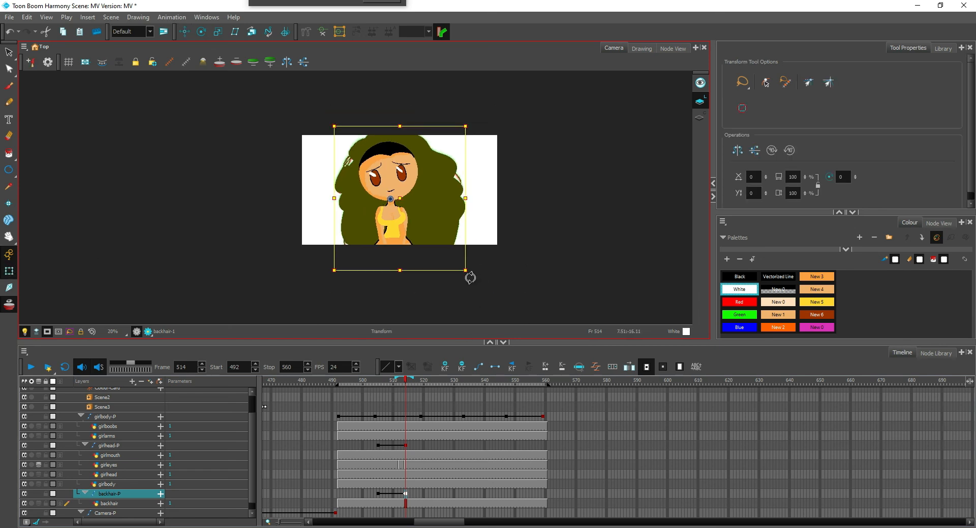
left_click_drag(470, 278, 490, 270)
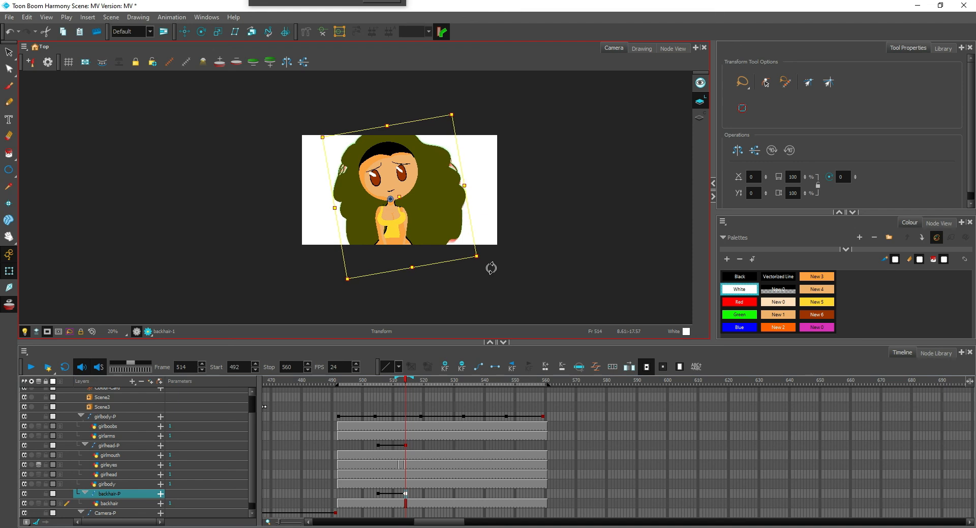
Play the shot from frame 498 to check the combined head and hair tilt
left_click(363, 493)
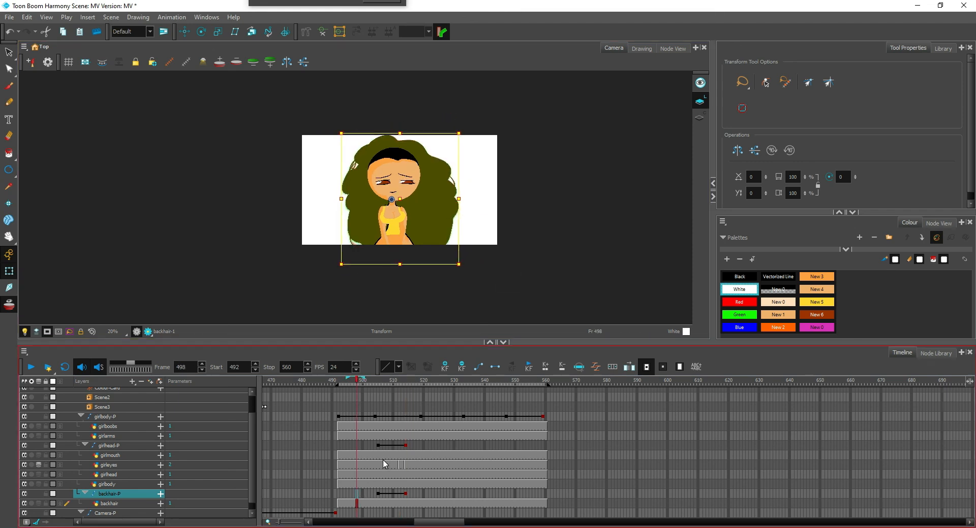
left_click(31, 367)
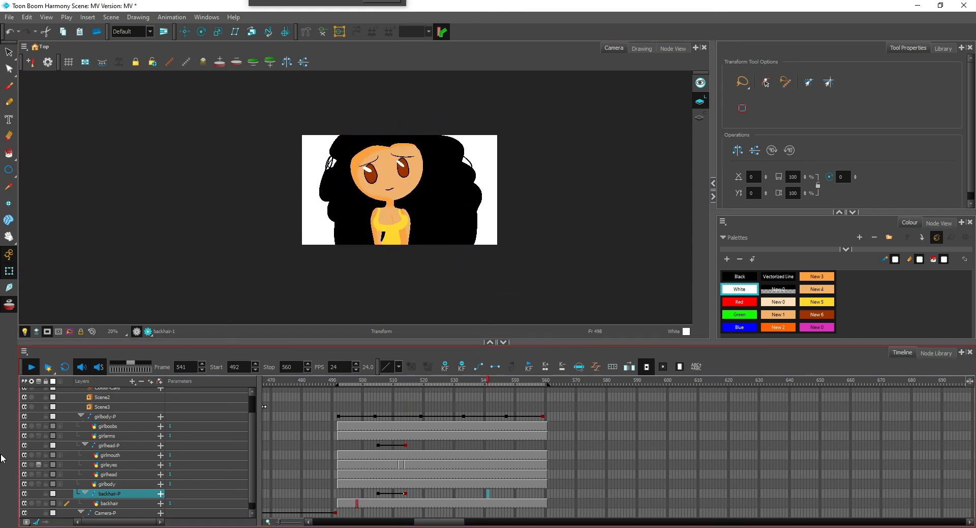